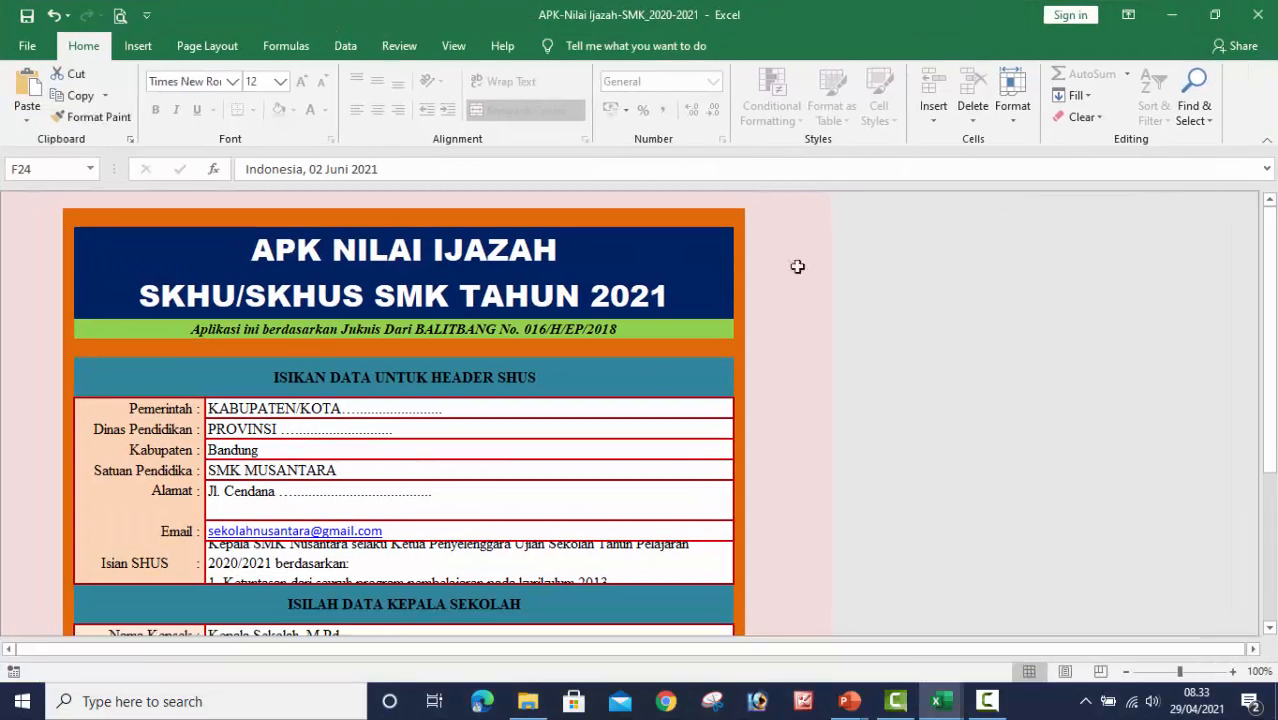
Review the SHUS header fields for government, education office, regency, school unit, address and e-mail on the home sheet.
scroll(610, 425, down, 1)
scroll(612, 428, up, 1)
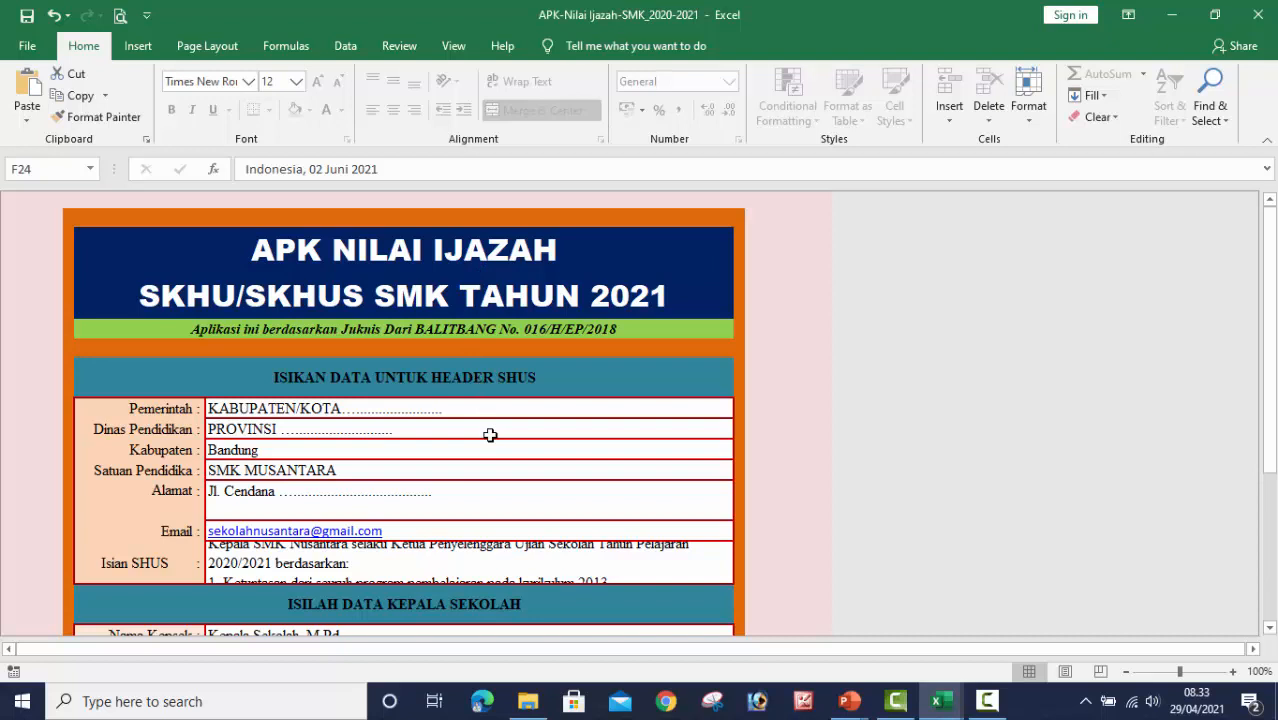
scroll(490, 435, down, 2)
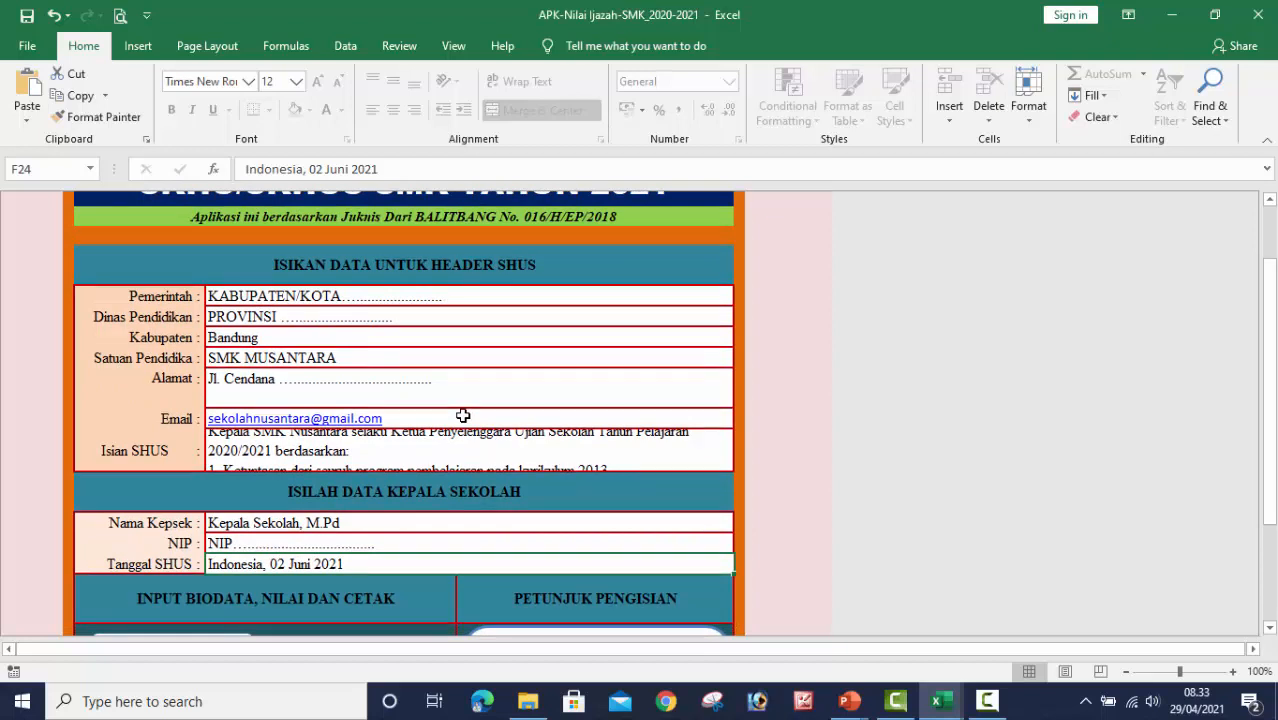
scroll(463, 415, up, 1)
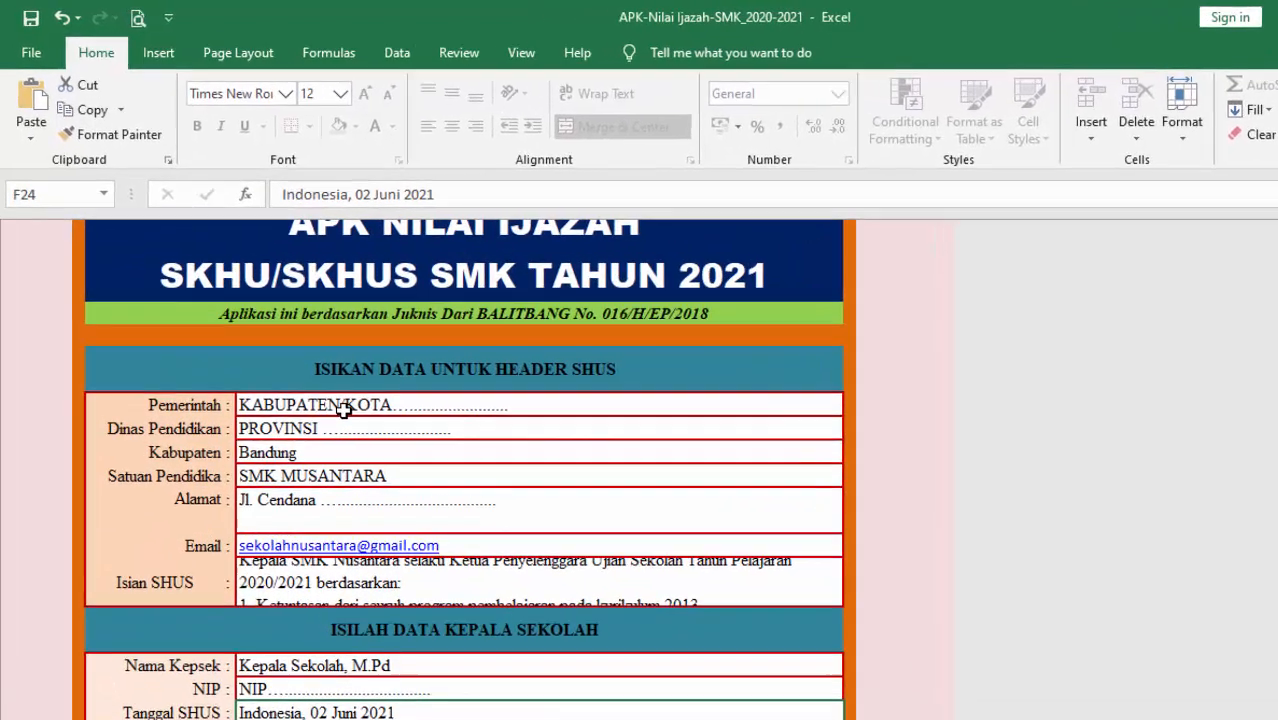
click(277, 405)
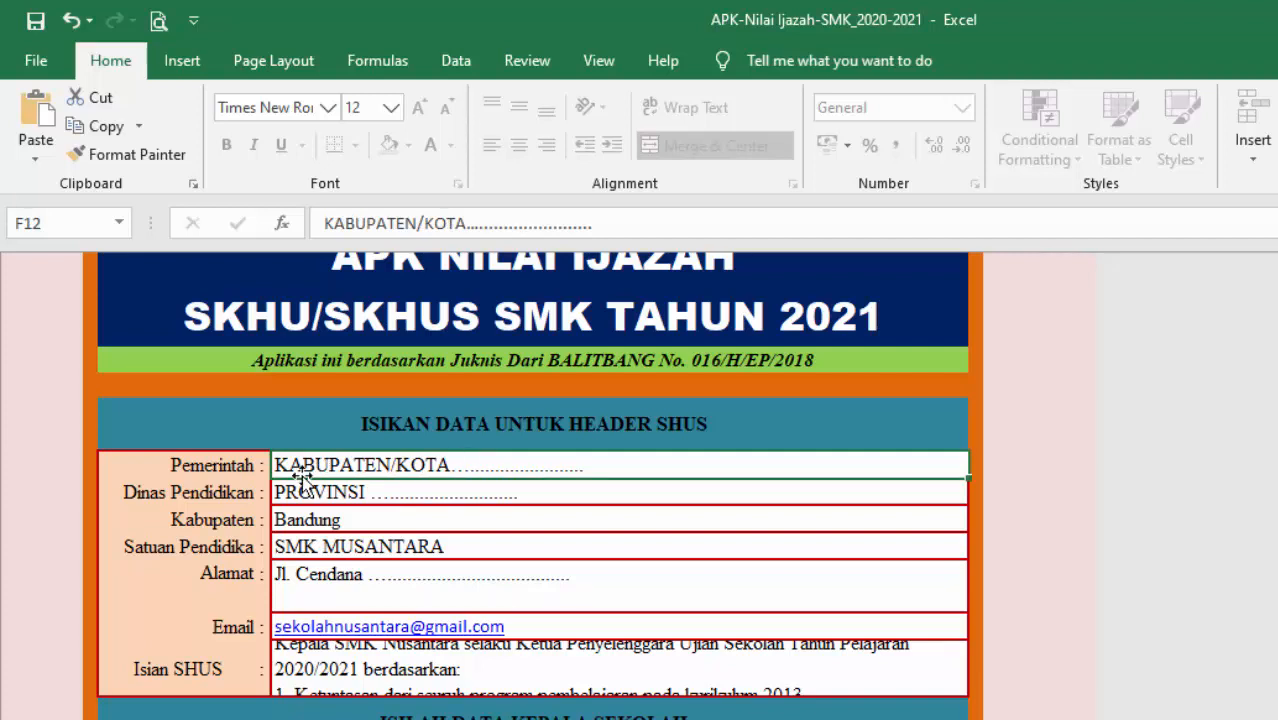
click(318, 492)
click(309, 520)
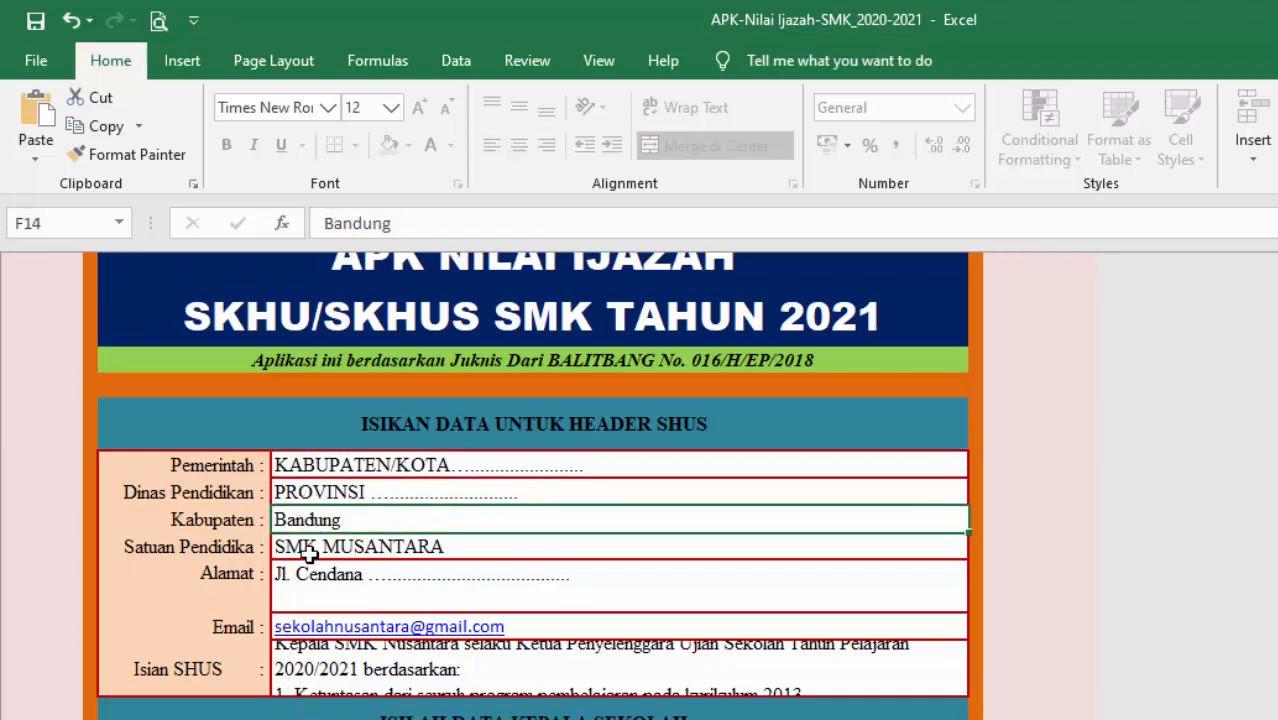
click(311, 545)
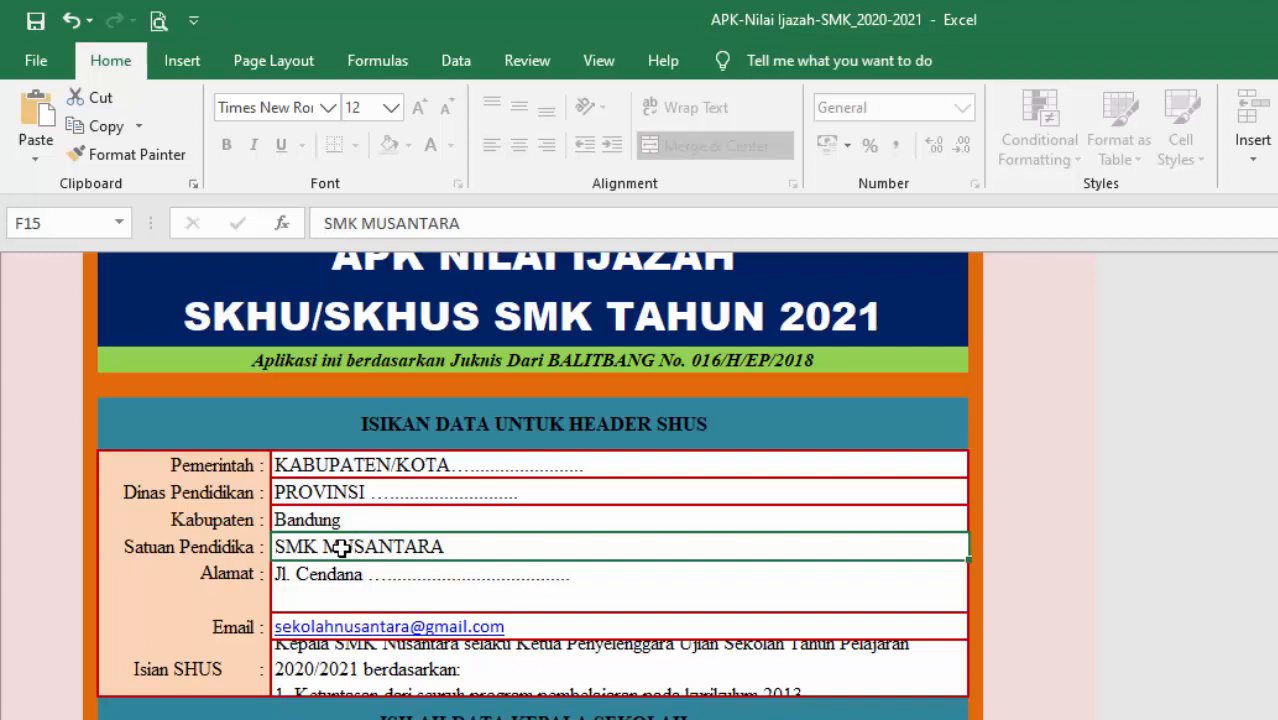
click(320, 583)
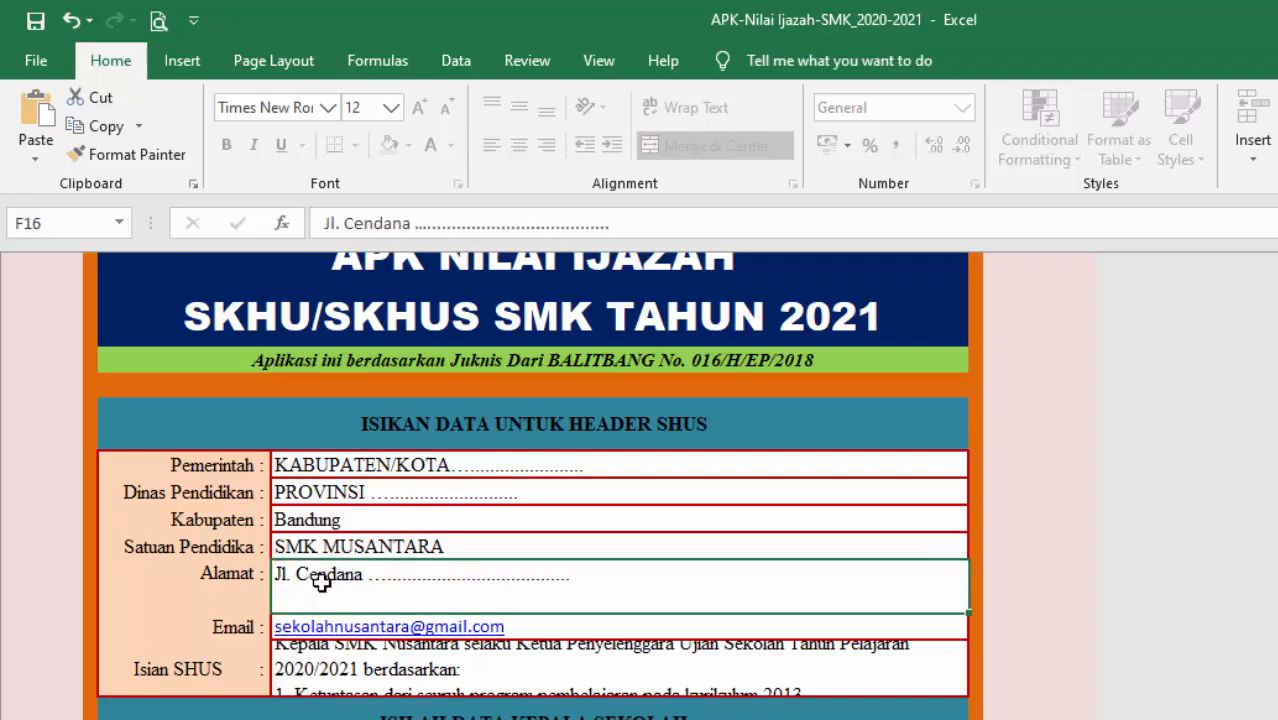
click(547, 628)
scroll(547, 628, down, 1)
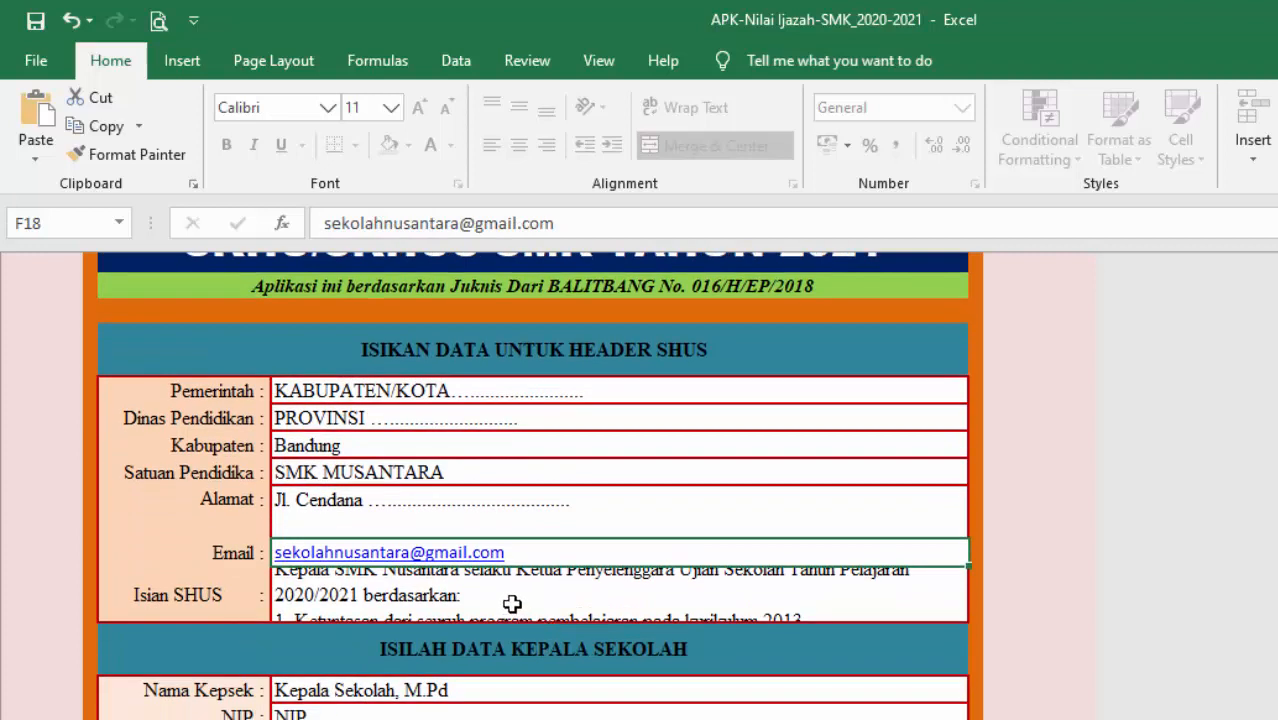
Read through the complete multi-line text of the Isian SHUS field.
click(507, 594)
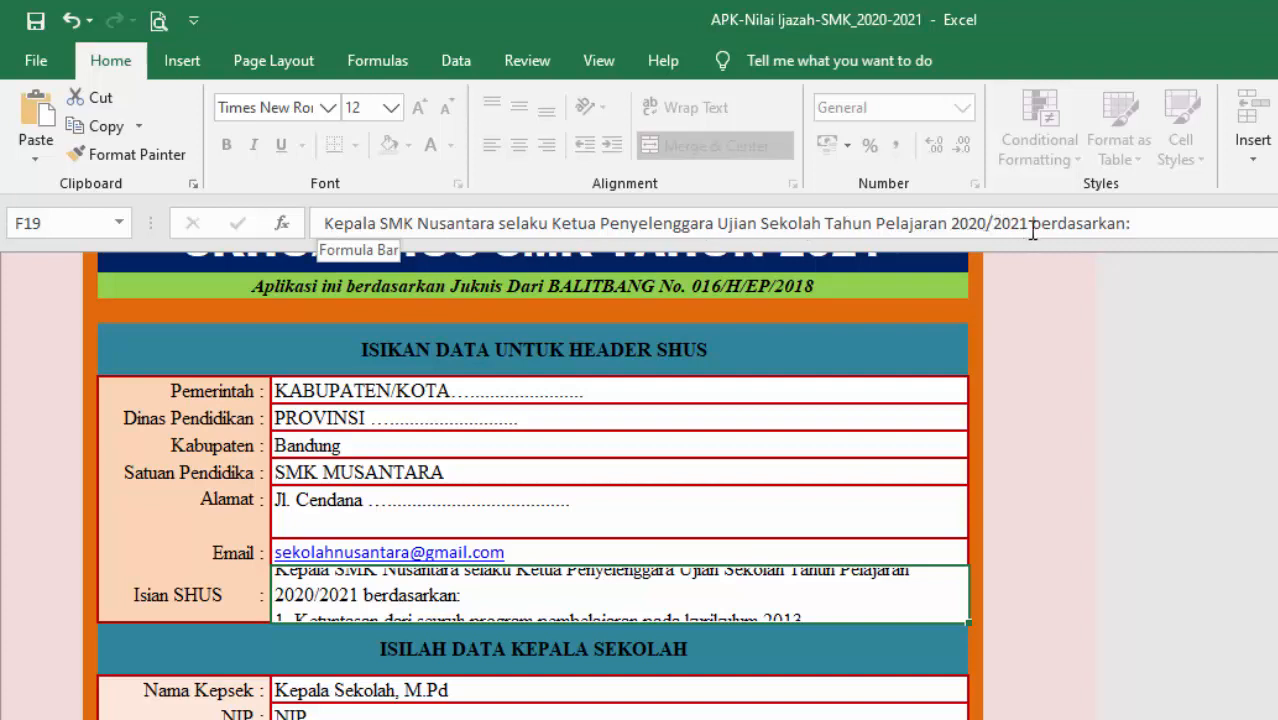
scroll(1125, 224, down, 1)
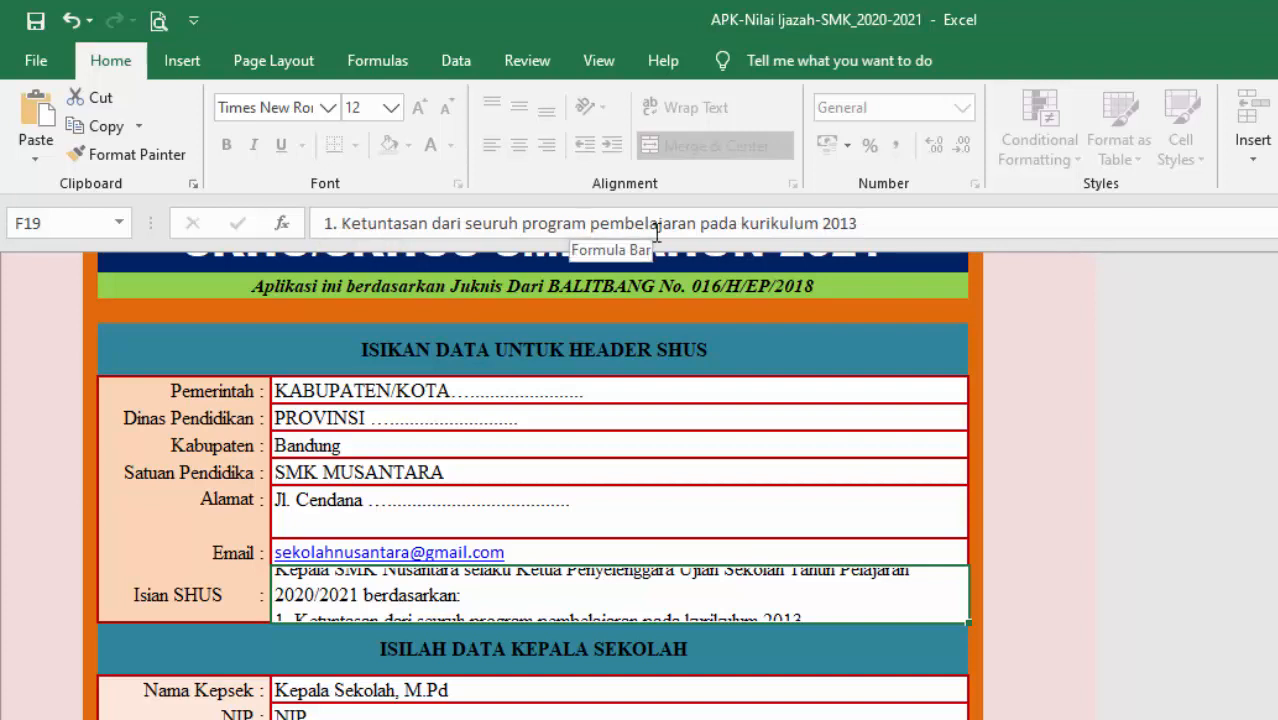
scroll(821, 231, down, 1)
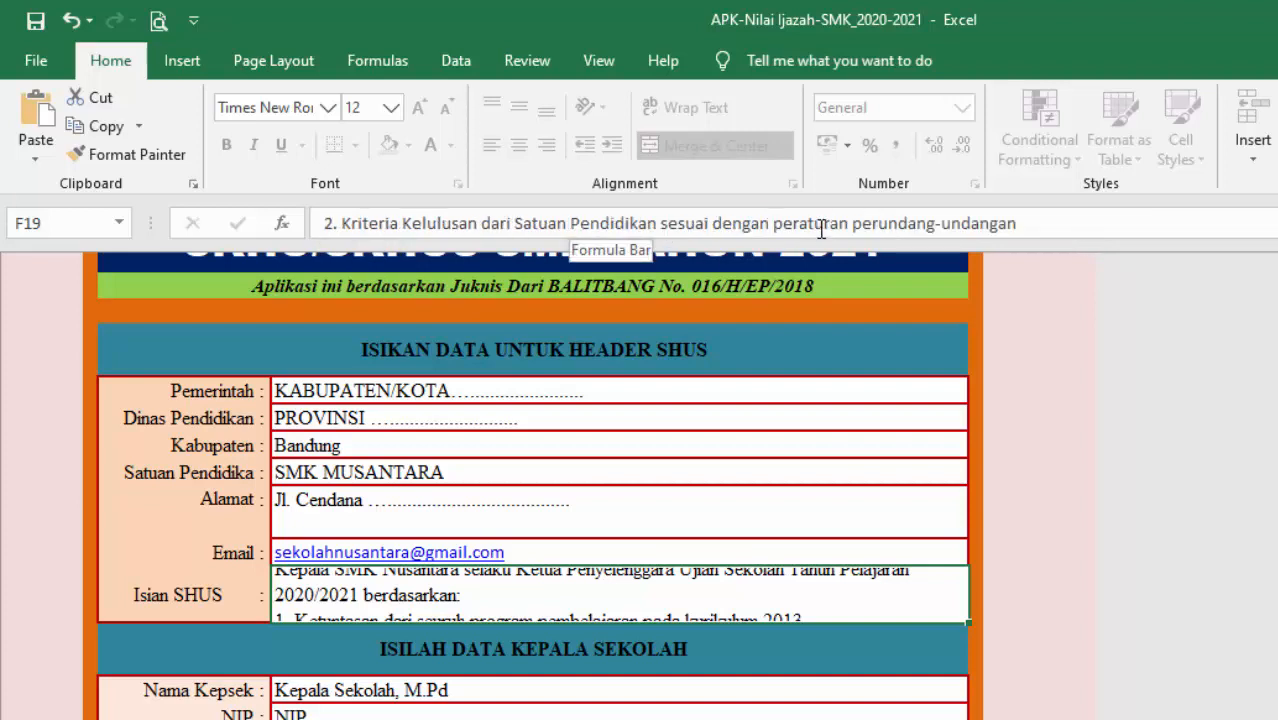
scroll(821, 231, down, 1)
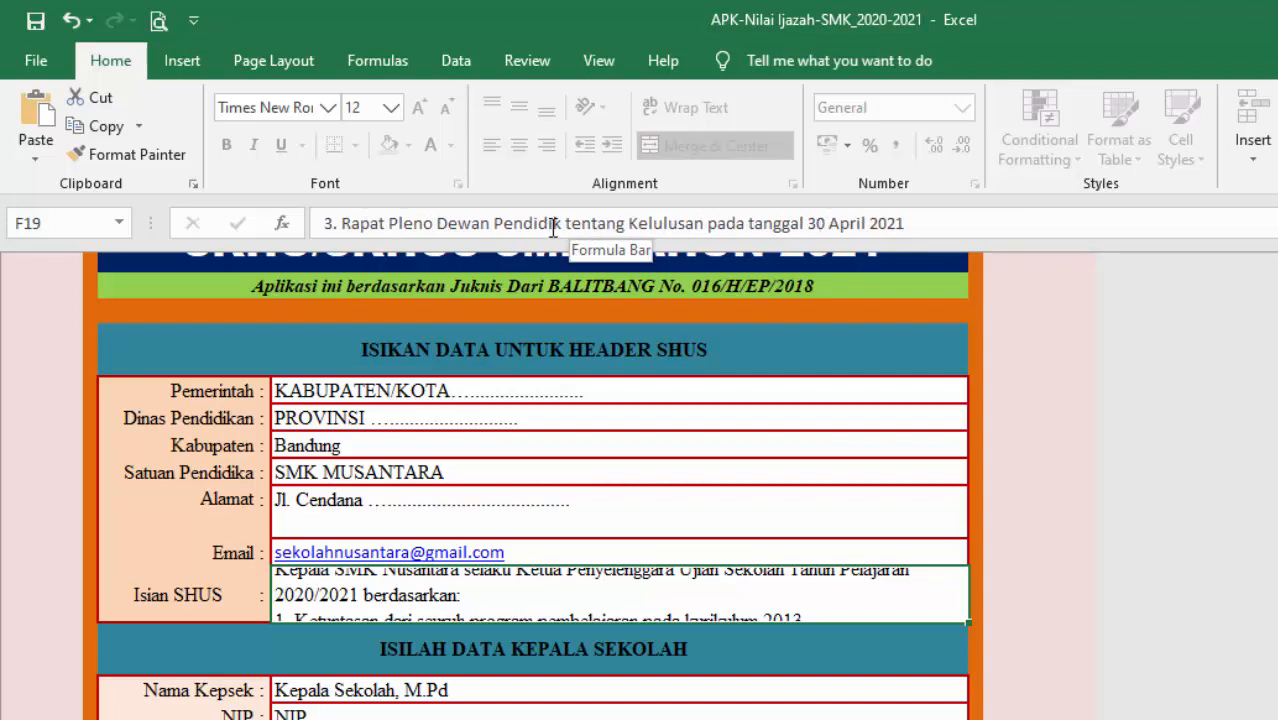
scroll(922, 222, down, 1)
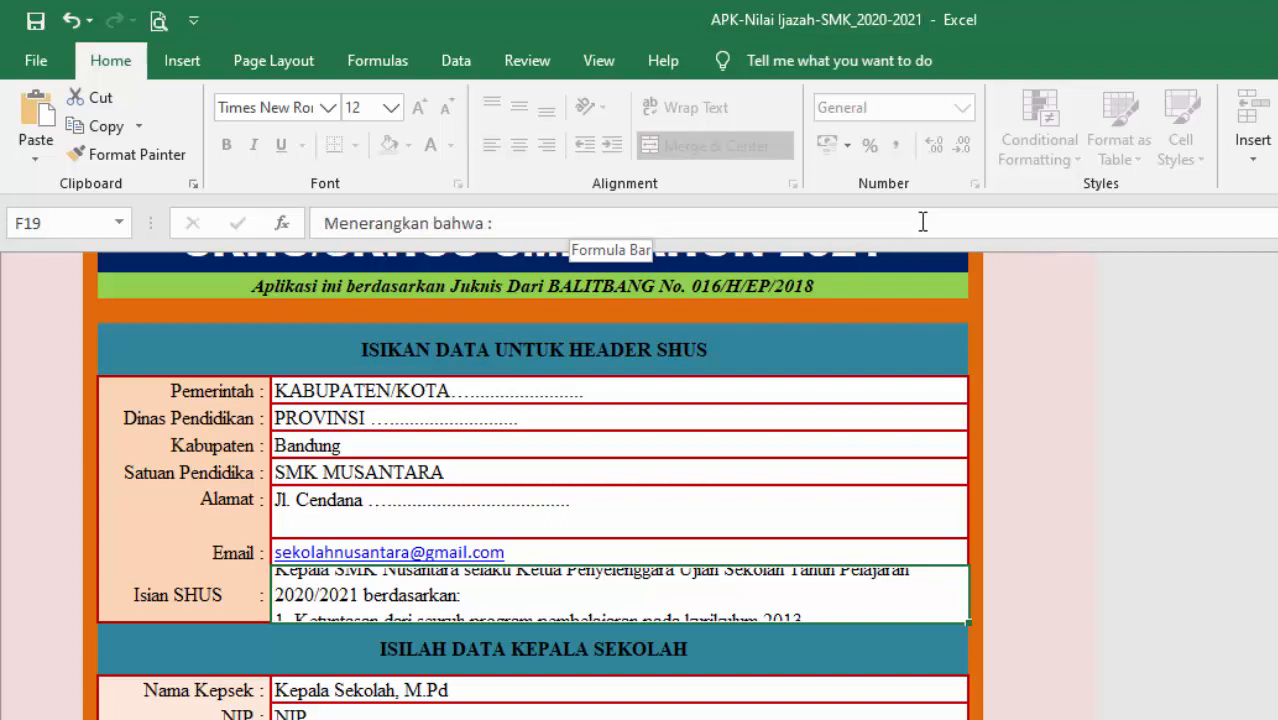
click(405, 595)
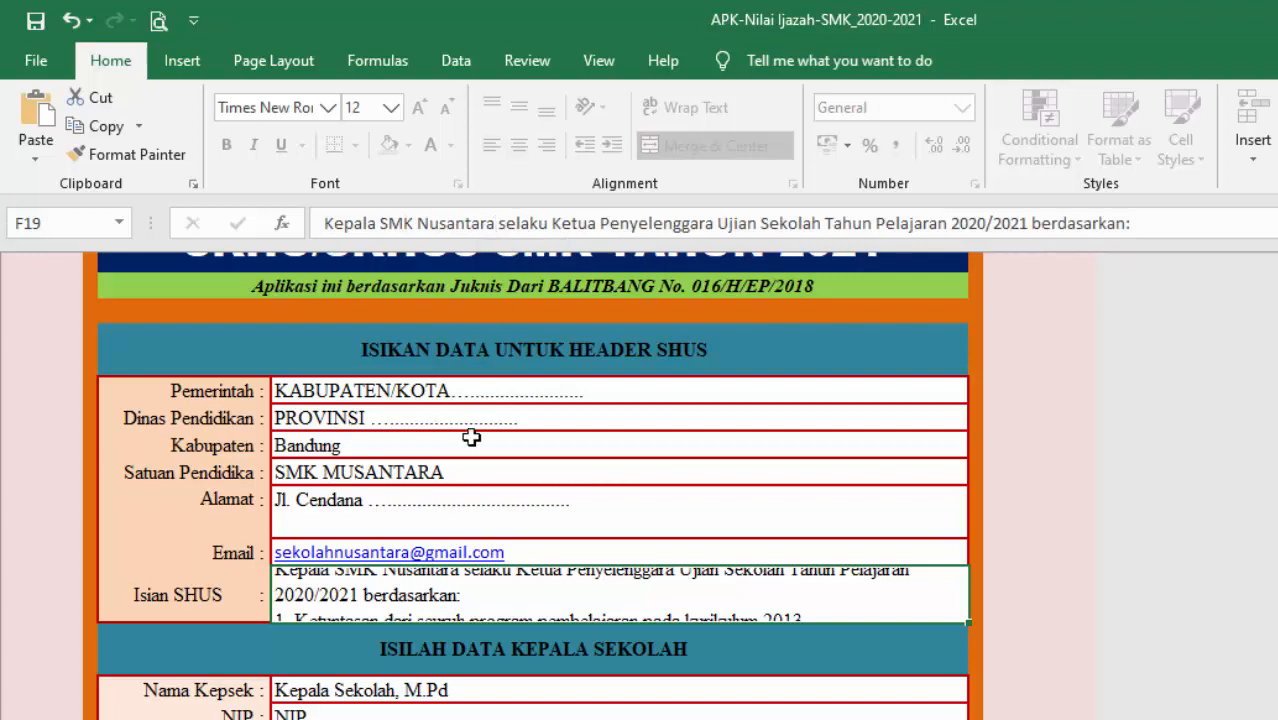
Check the principal's name, NIP and SHUS date fields in the ISILAH DATA KEPALA SEKOLAH section.
scroll(446, 610, down, 1)
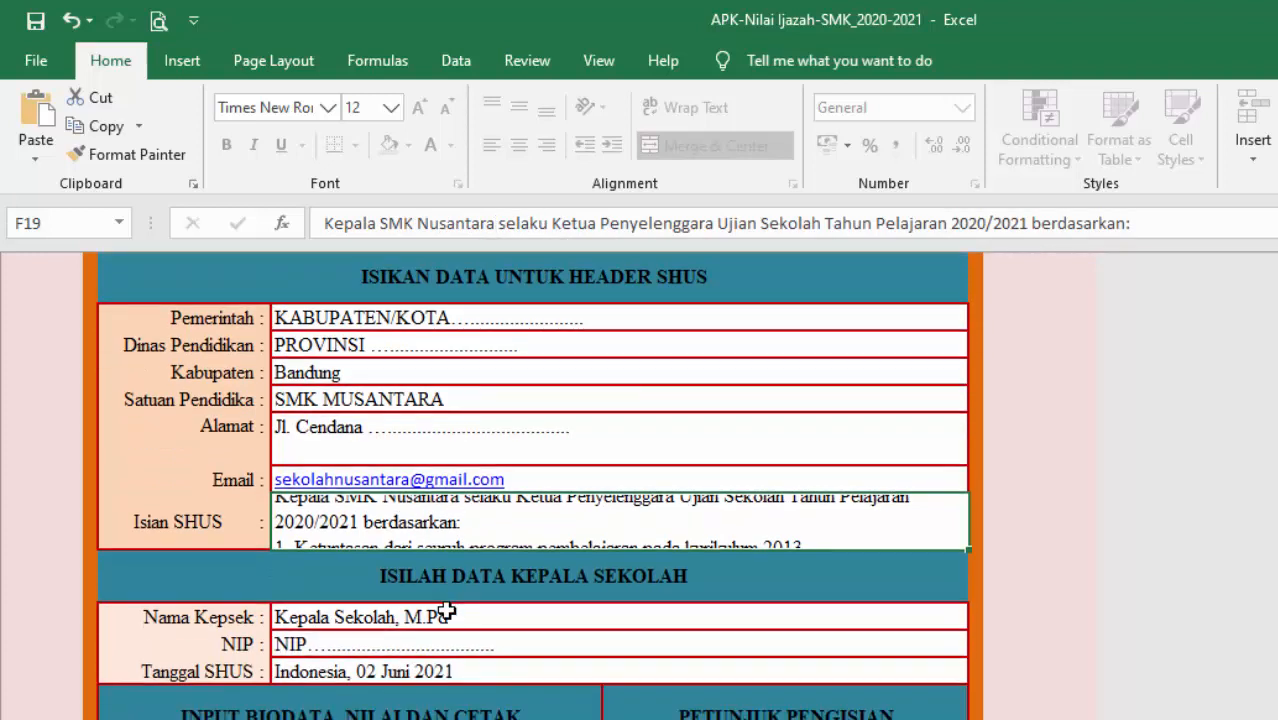
scroll(446, 610, down, 1)
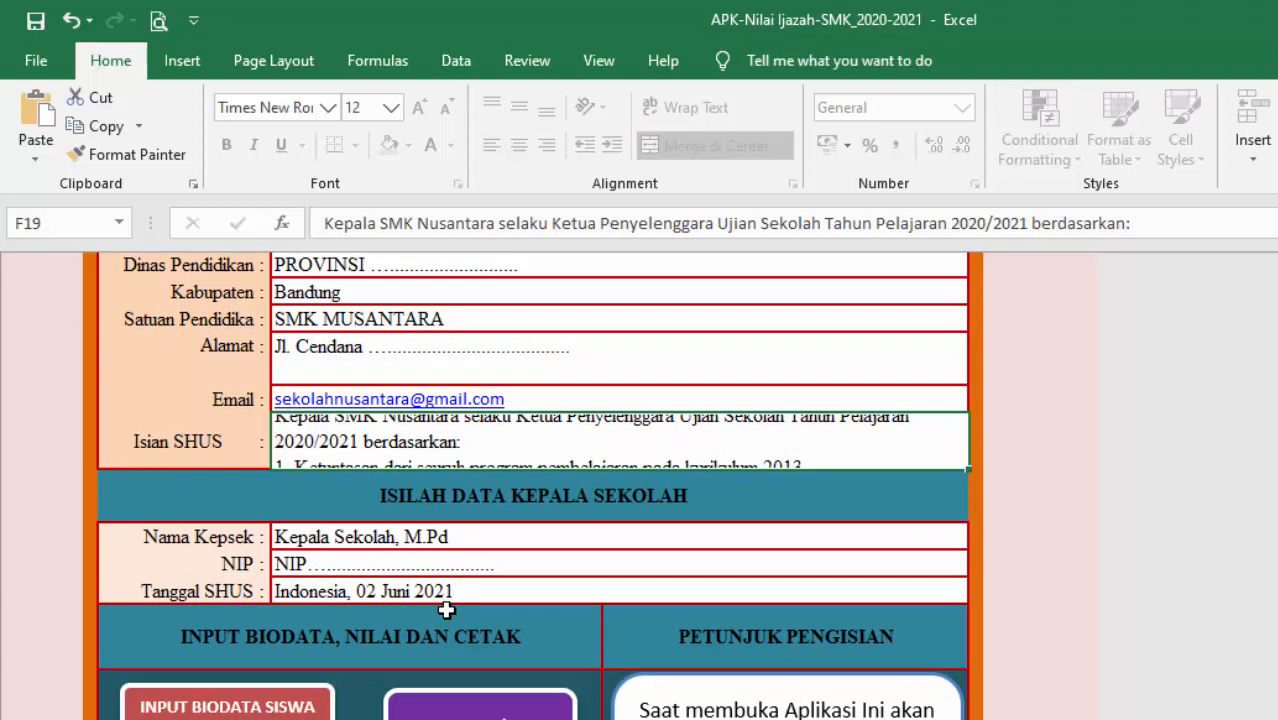
scroll(446, 610, down, 1)
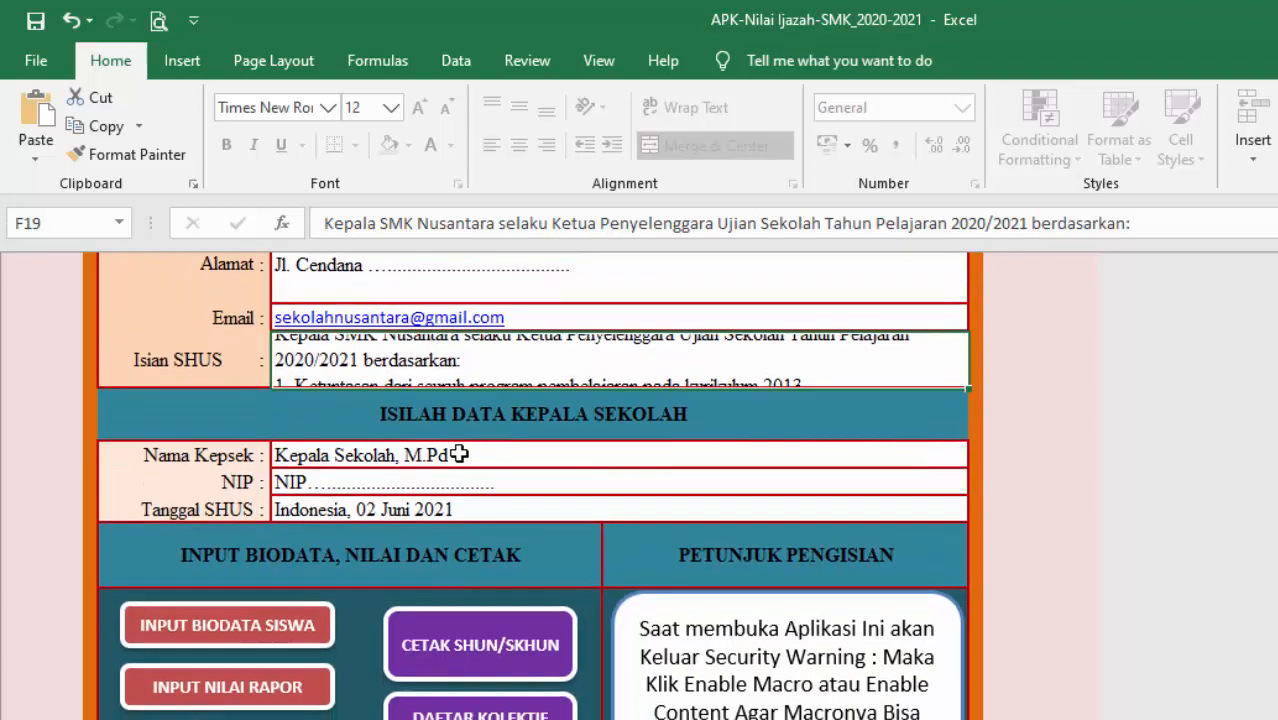
click(458, 454)
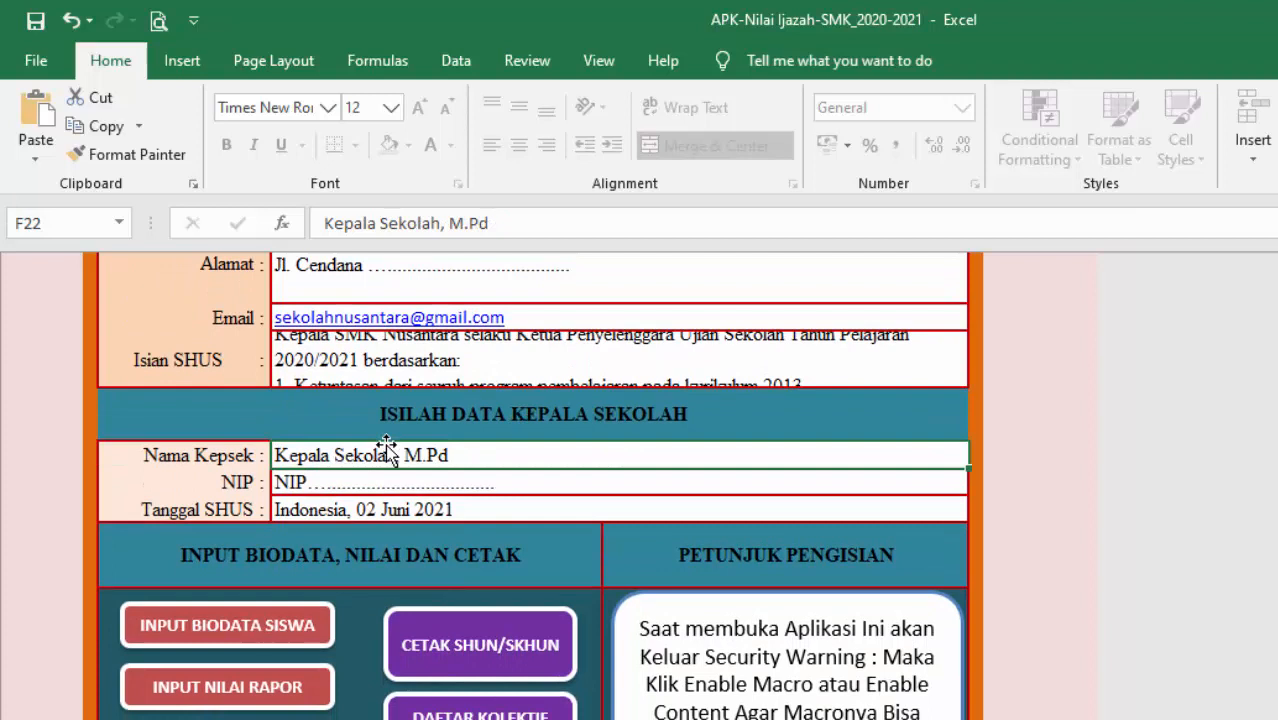
click(381, 478)
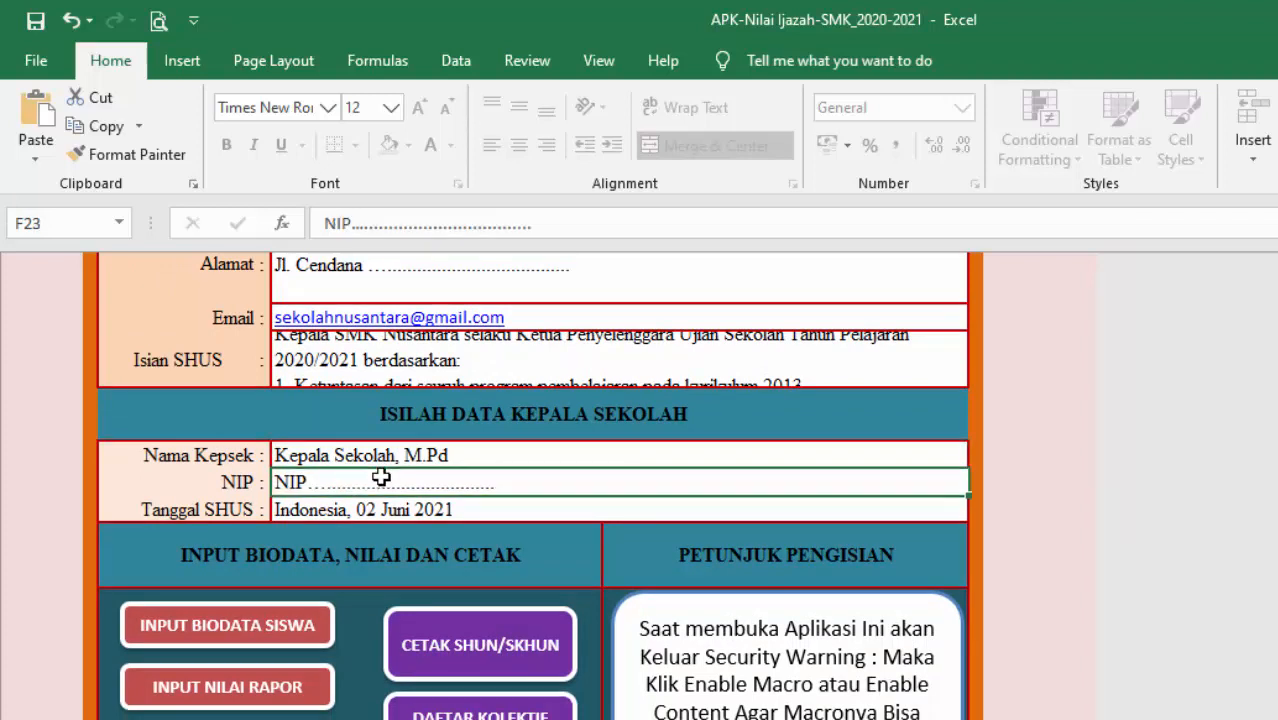
scroll(381, 478, down, 1)
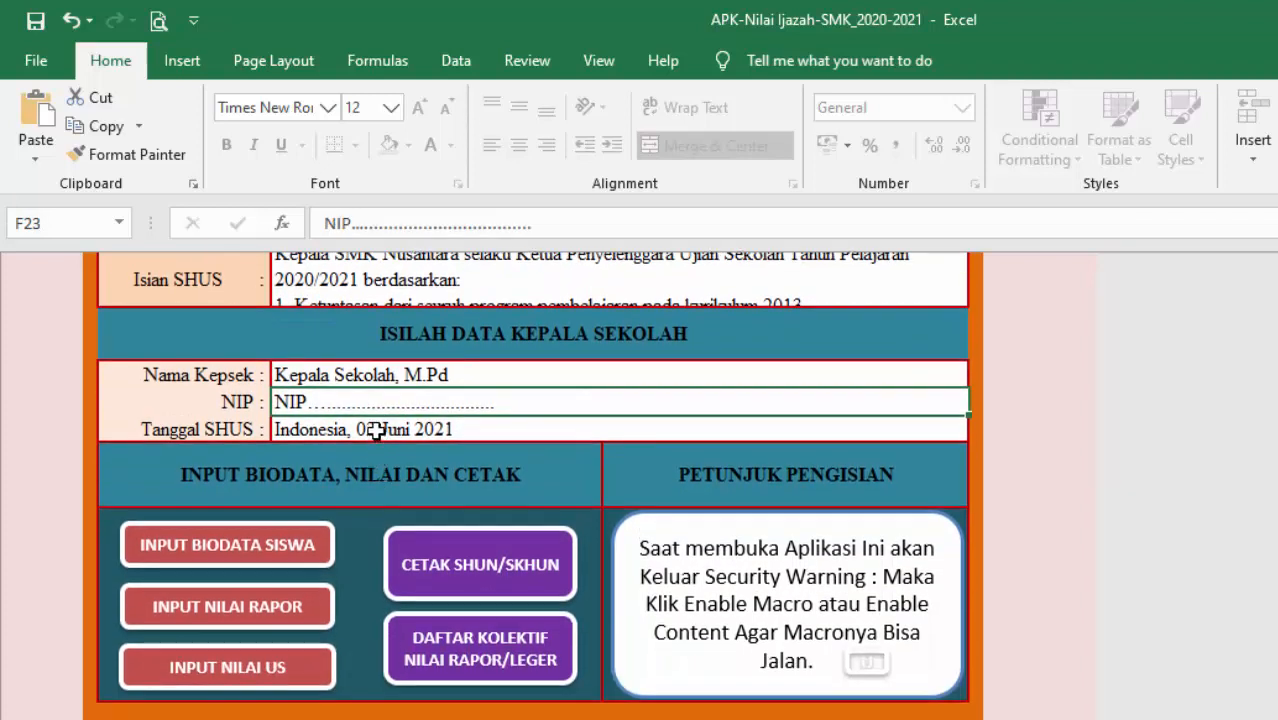
click(376, 429)
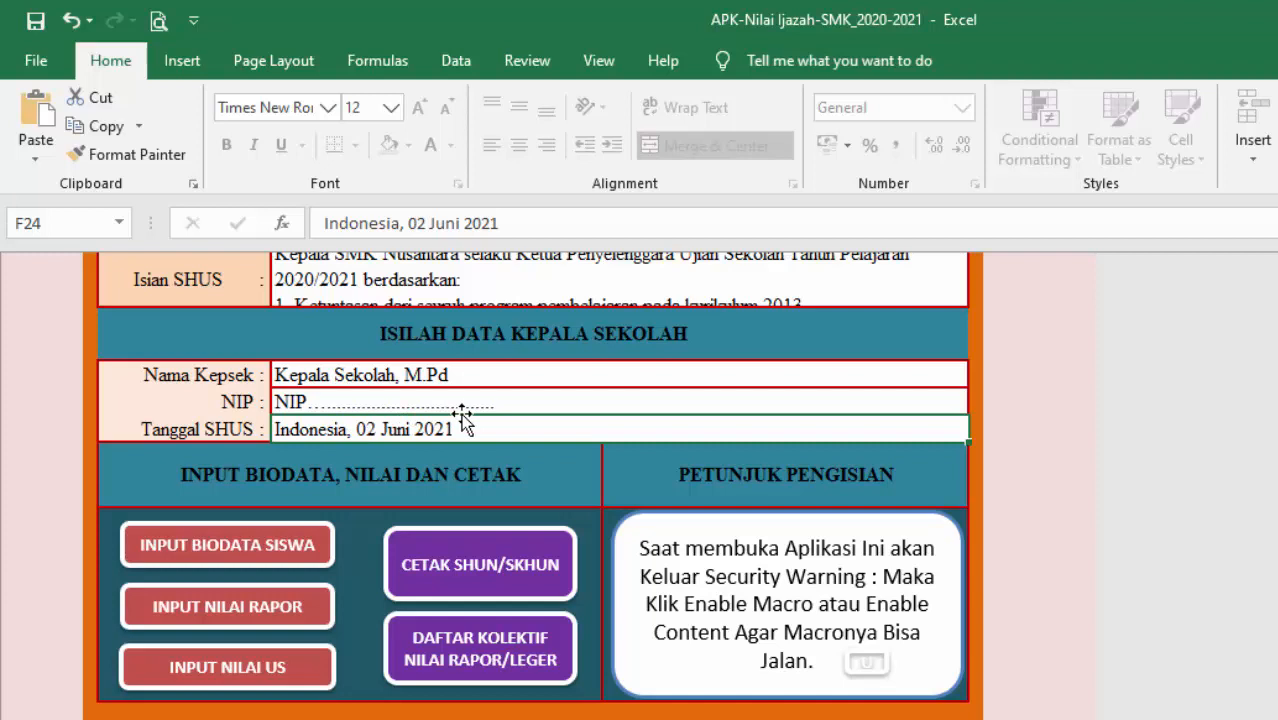
Open the student biodata sheet through INPUT BIODATA SISWA on the home sheet.
scroll(461, 416, up, 5)
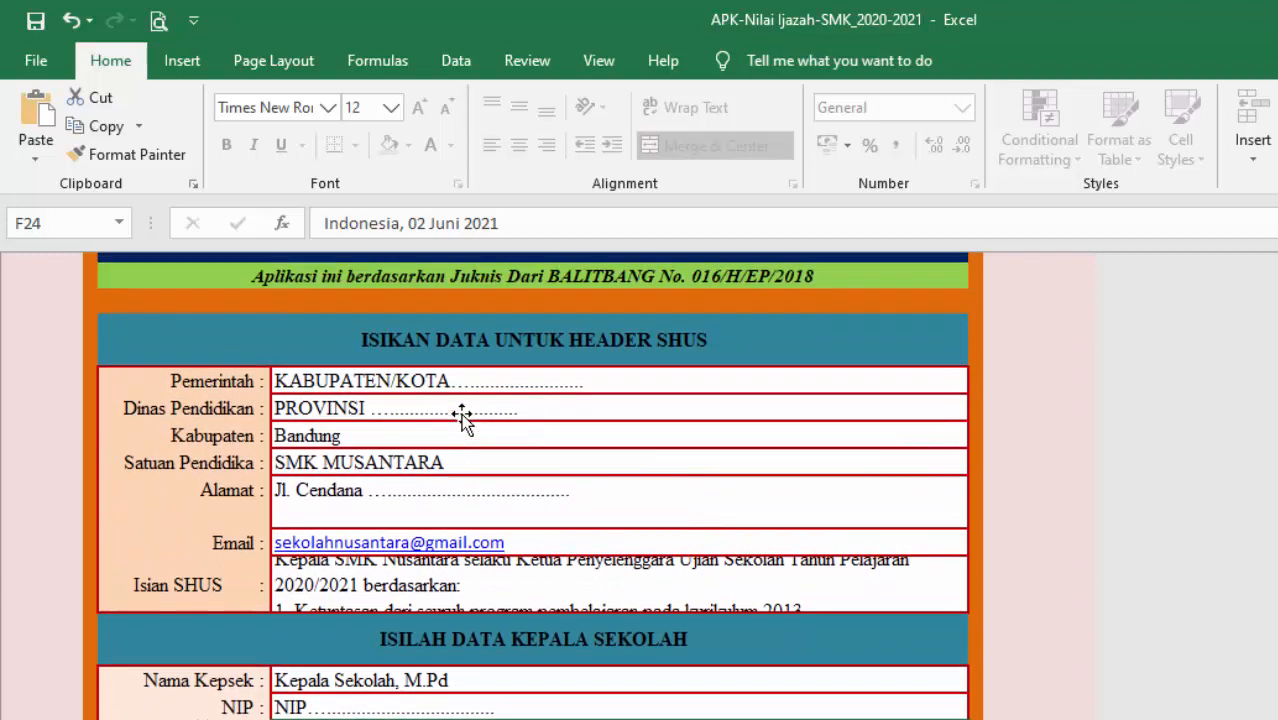
scroll(458, 420, up, 1)
scroll(422, 466, down, 5)
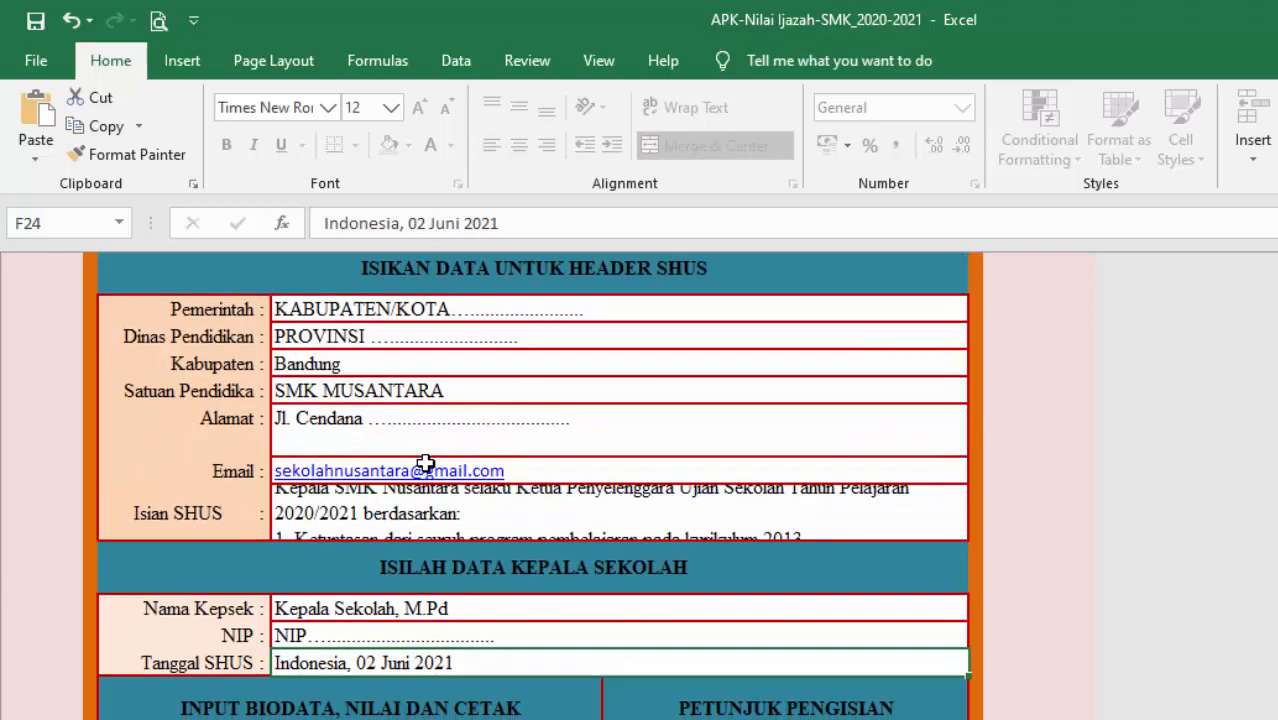
scroll(425, 461, down, 1)
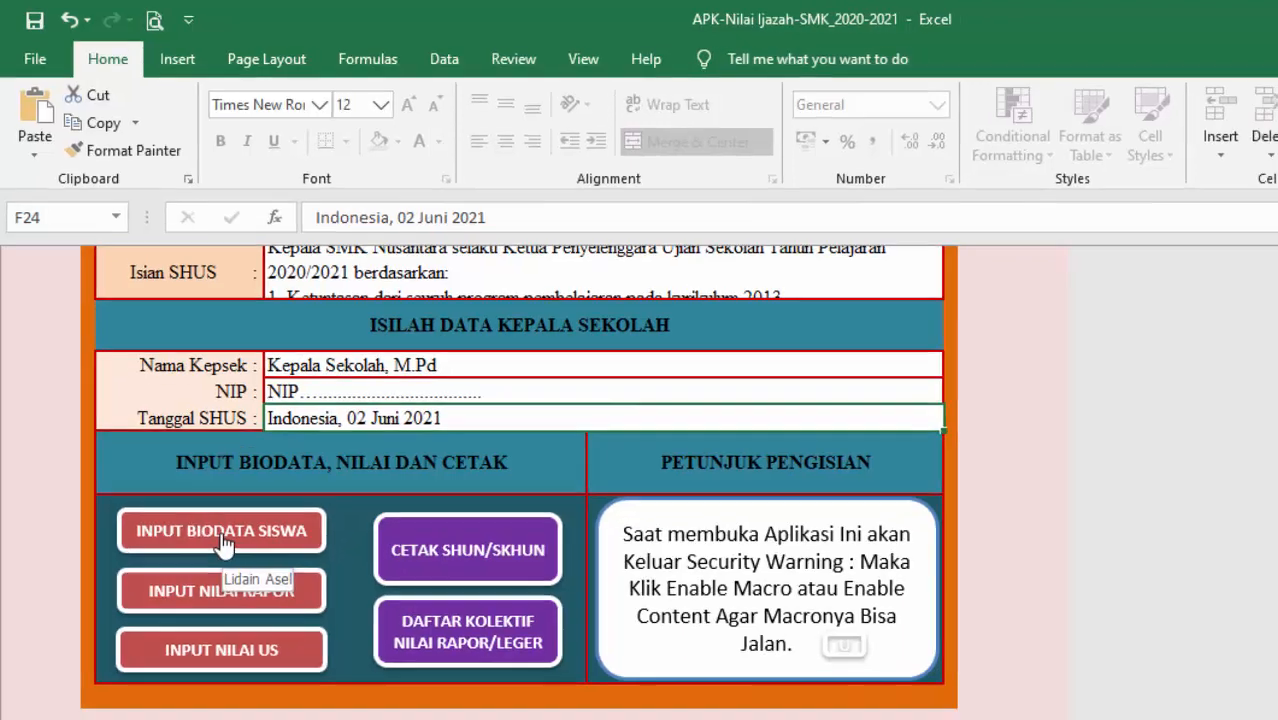
click(224, 550)
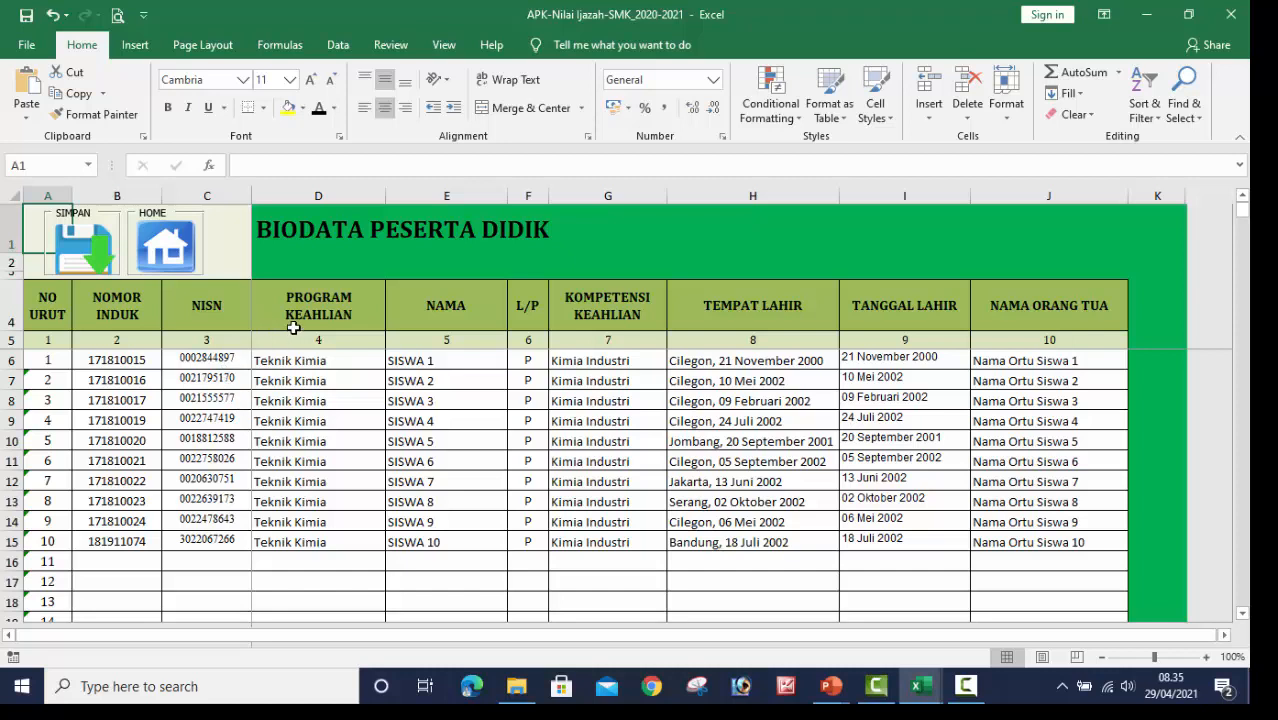
Inspect the first student's Program Keahlian, Kompetensi Keahlian, Nomor Induk and NISN entries in the biodata table.
click(344, 359)
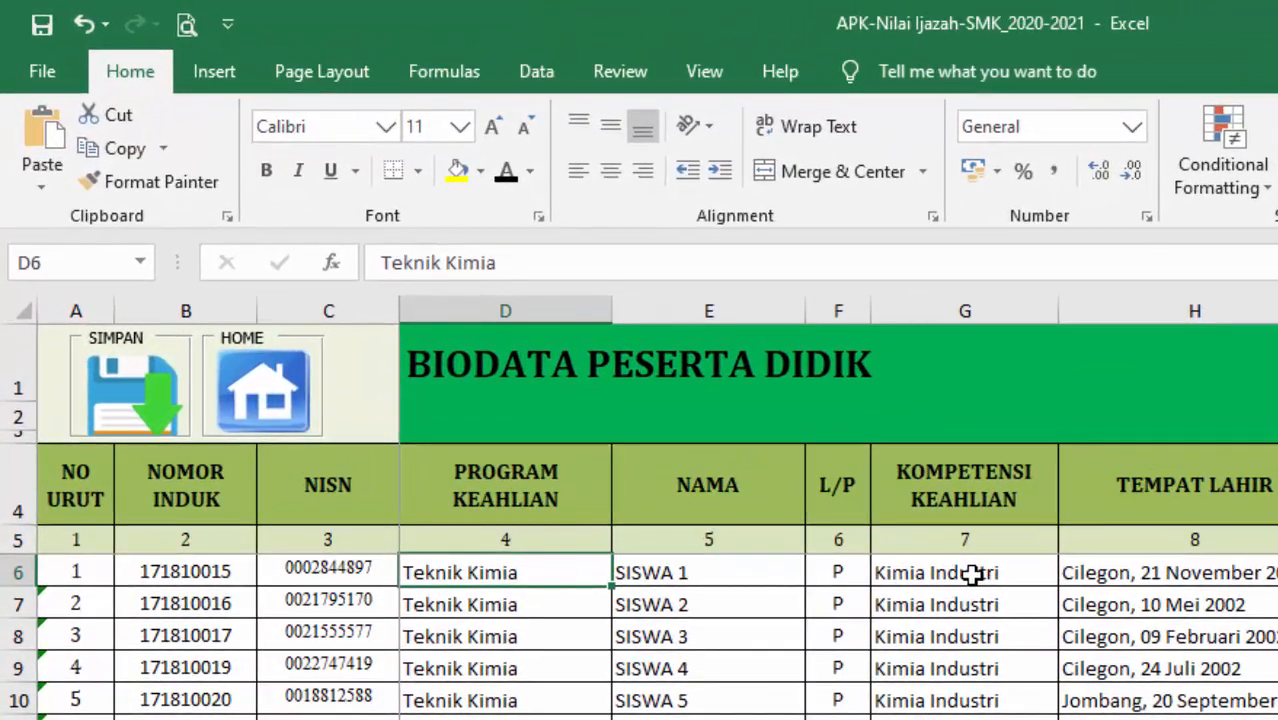
click(972, 573)
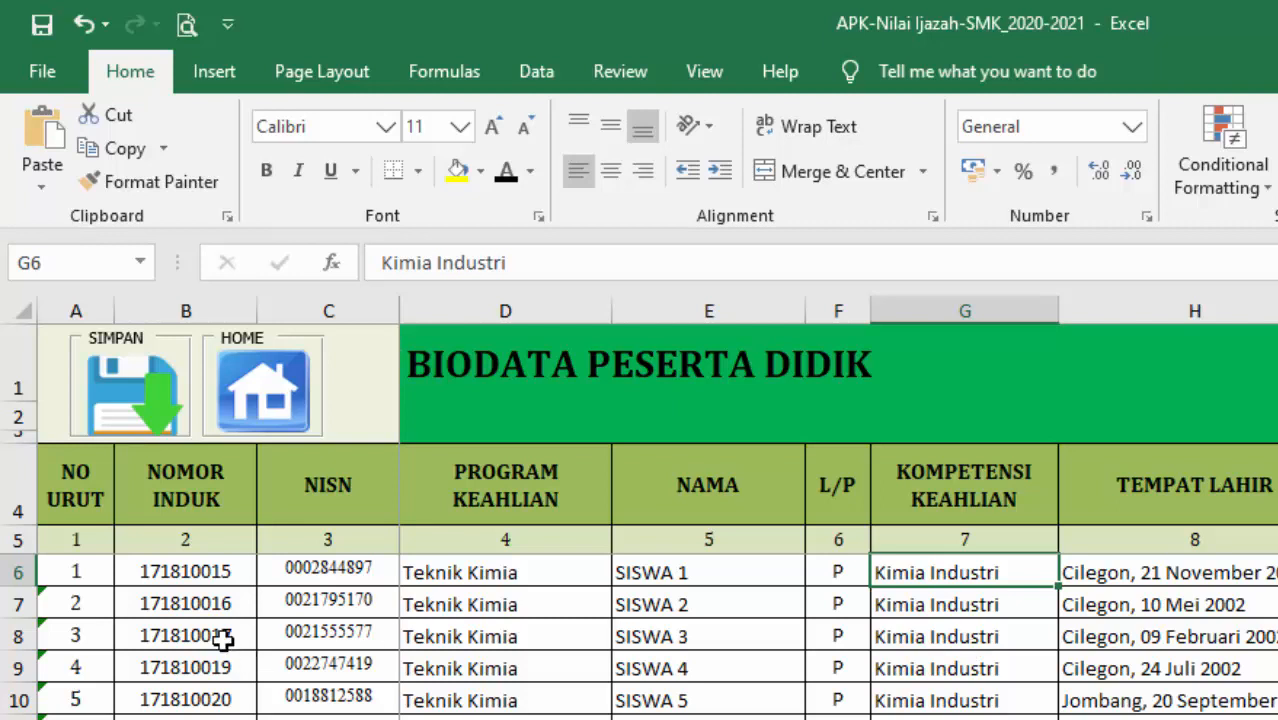
click(213, 572)
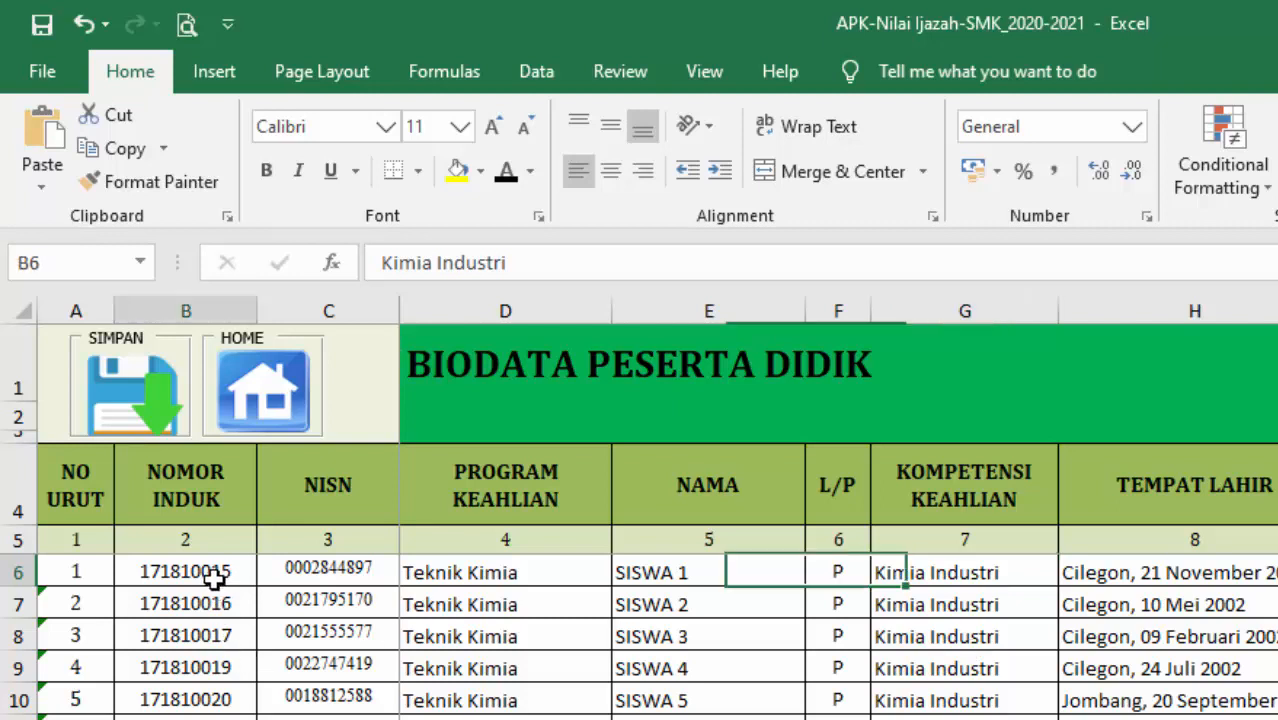
click(314, 573)
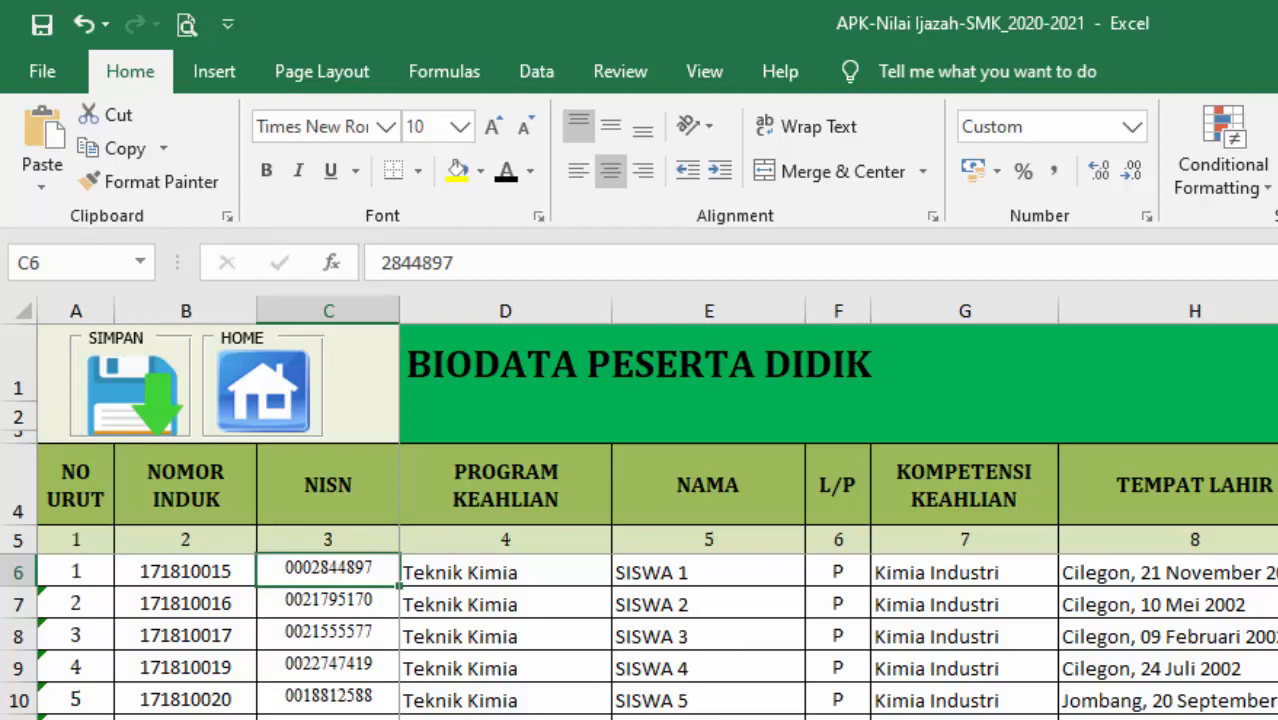
click(1277, 719)
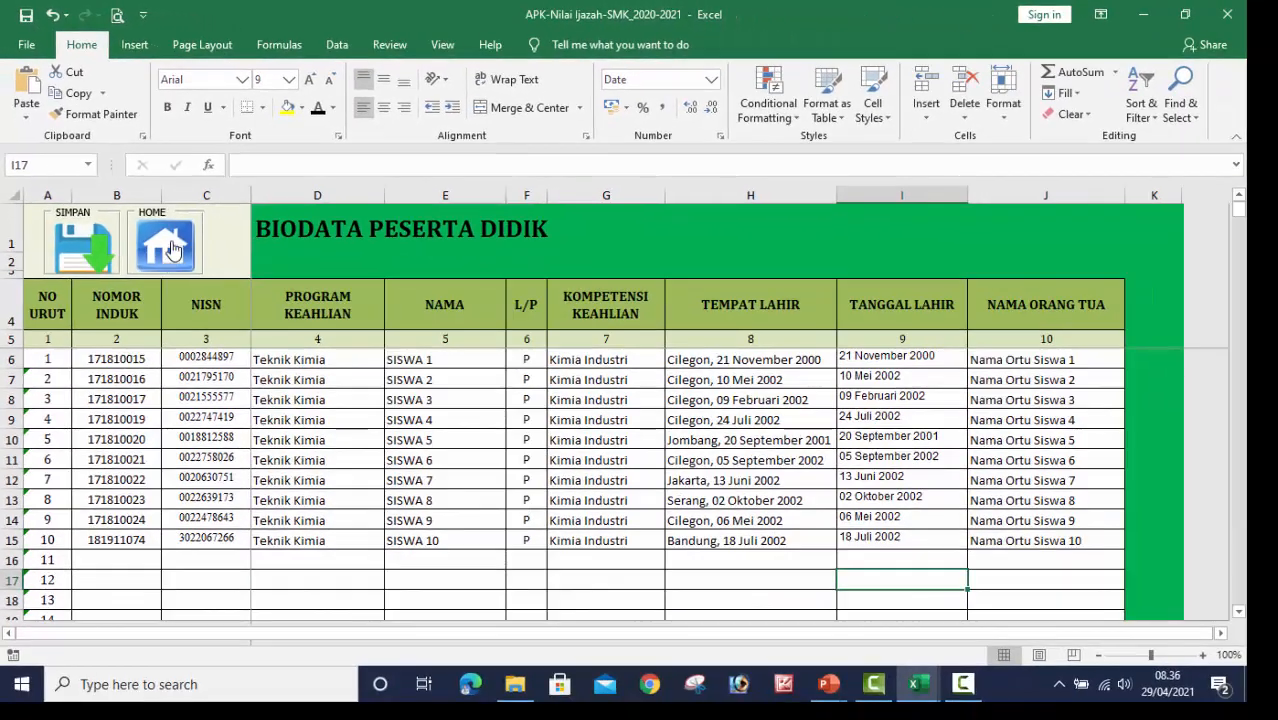
Return to the home sheet, open INPUT NILAI RAPOR and inspect the first student's Nama Siswa and Prodi cells.
click(172, 250)
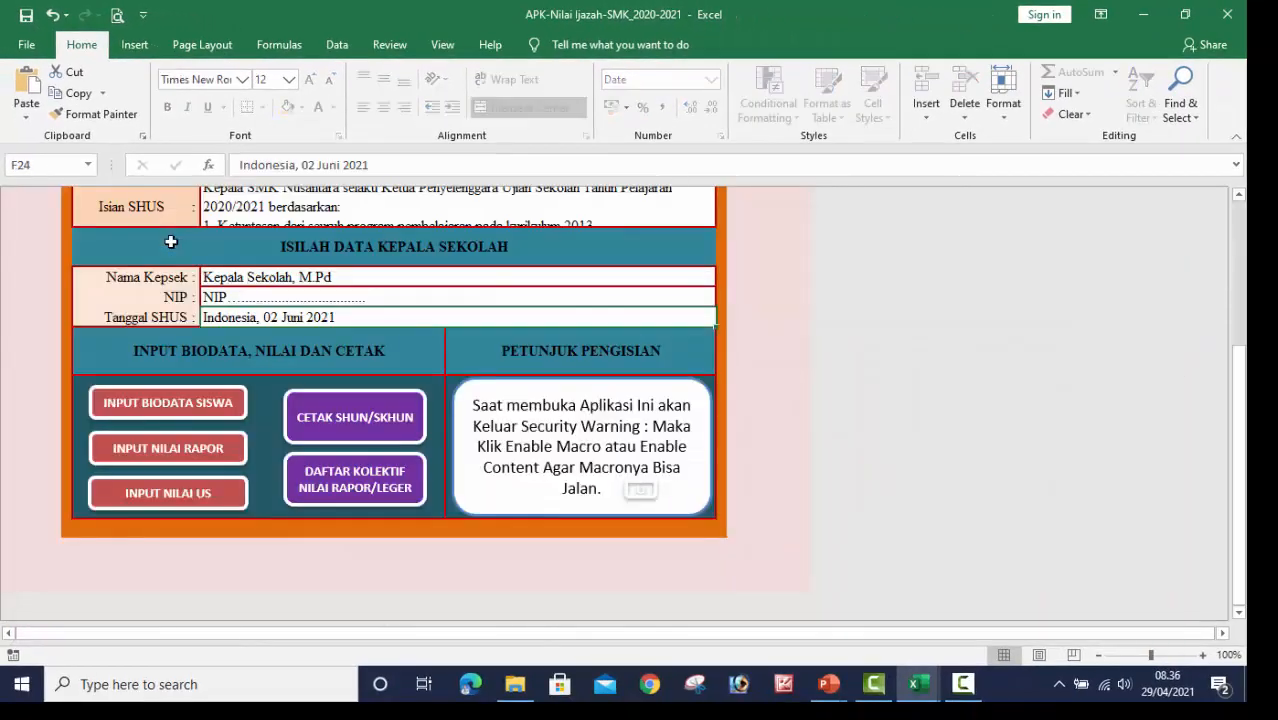
click(162, 458)
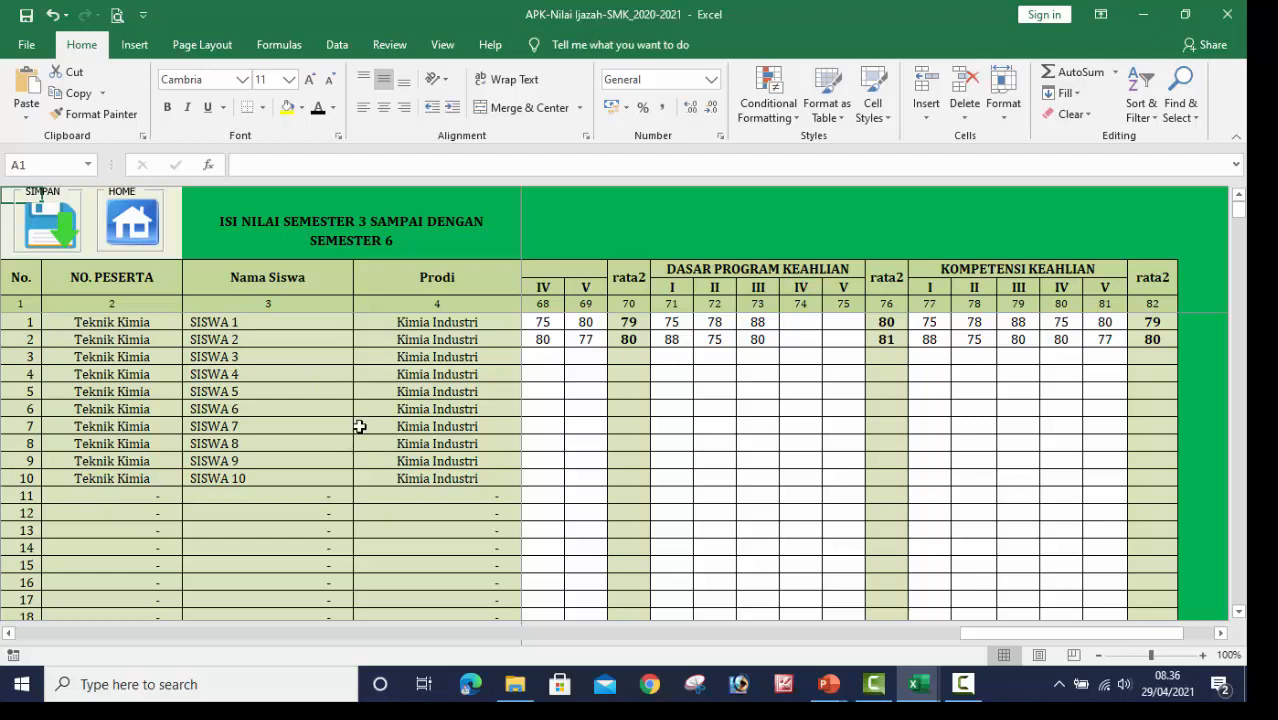
click(208, 322)
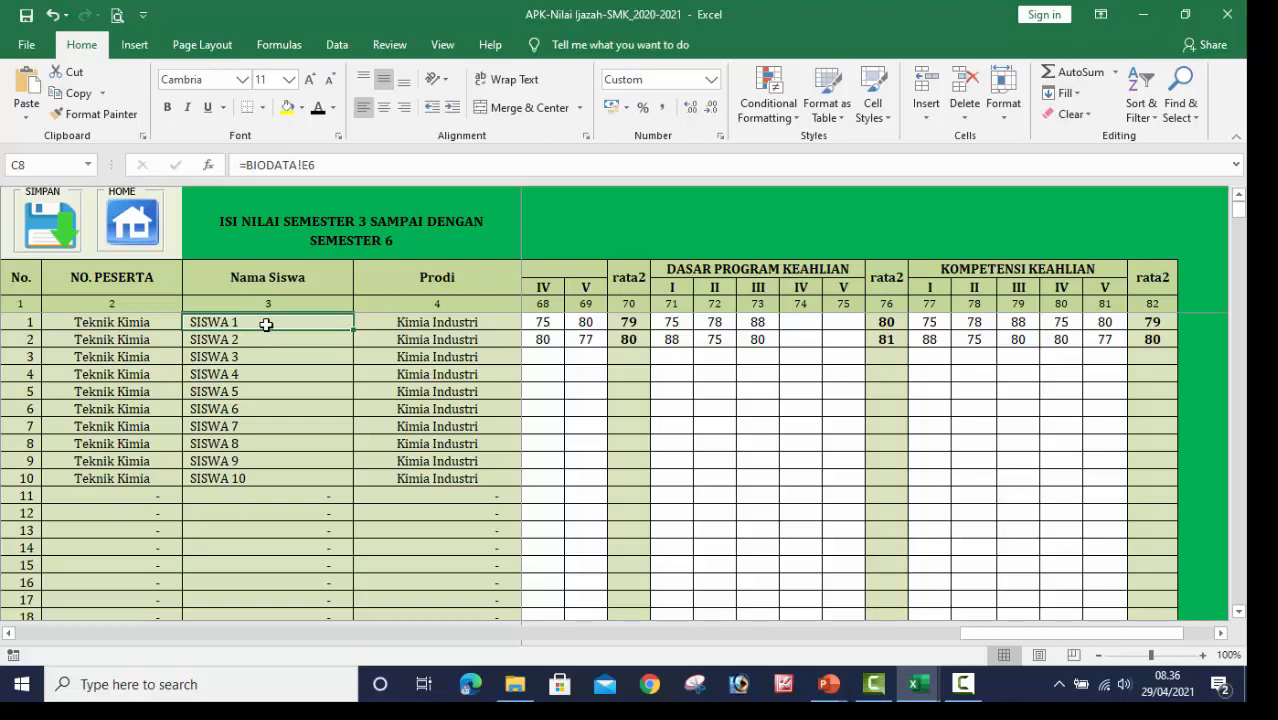
click(431, 323)
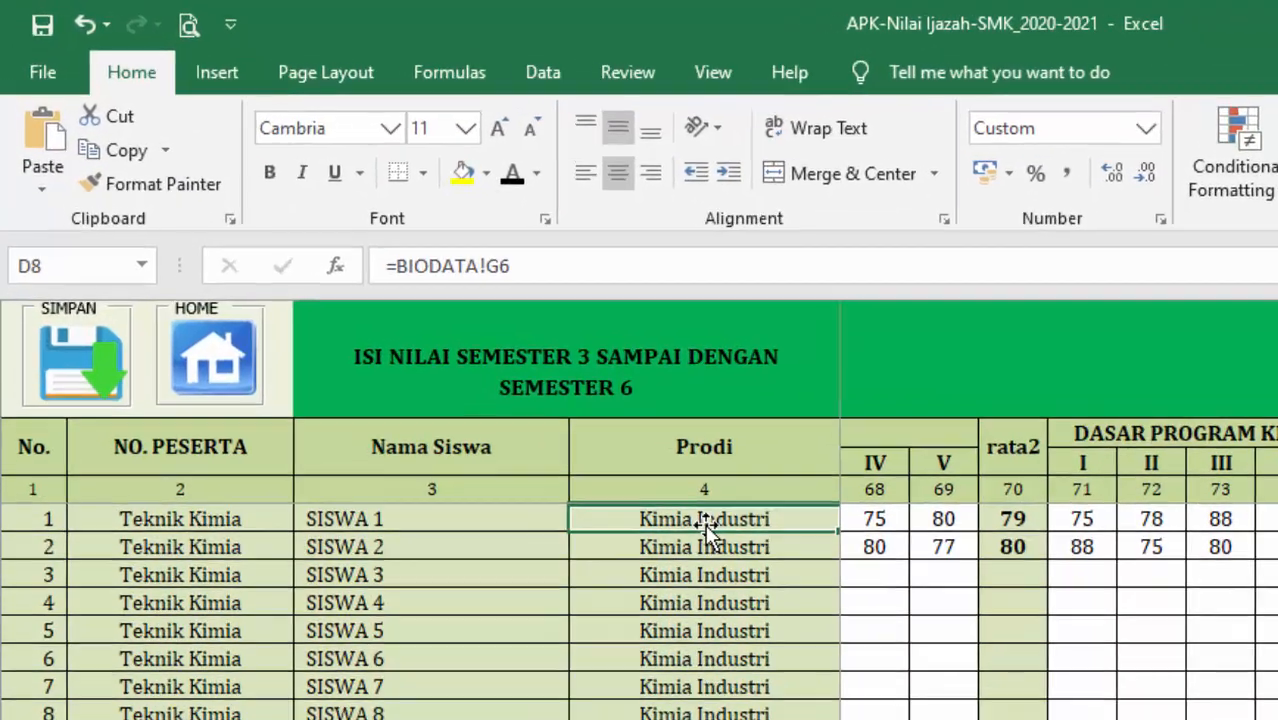
click(426, 526)
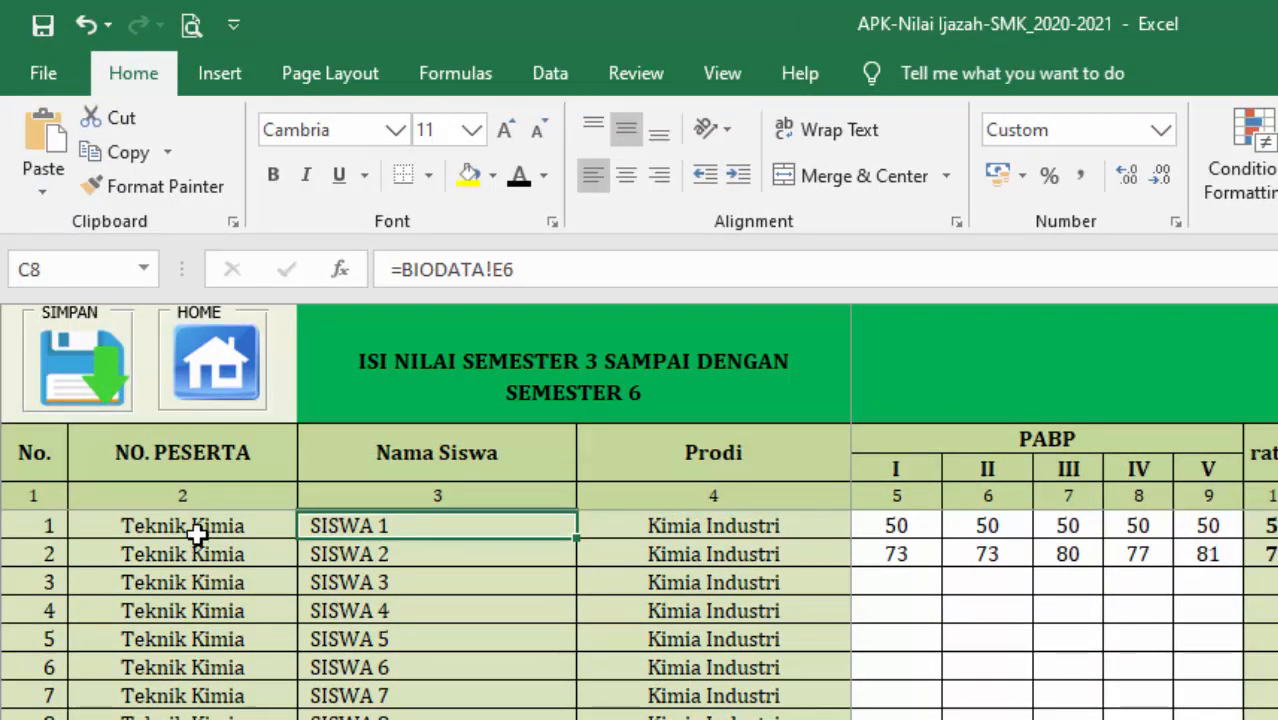
Inspect the first student's NO. PESERTA, Nama Siswa and Prodi cells and the PABP grades for semesters I to V of both filled-in students.
click(197, 533)
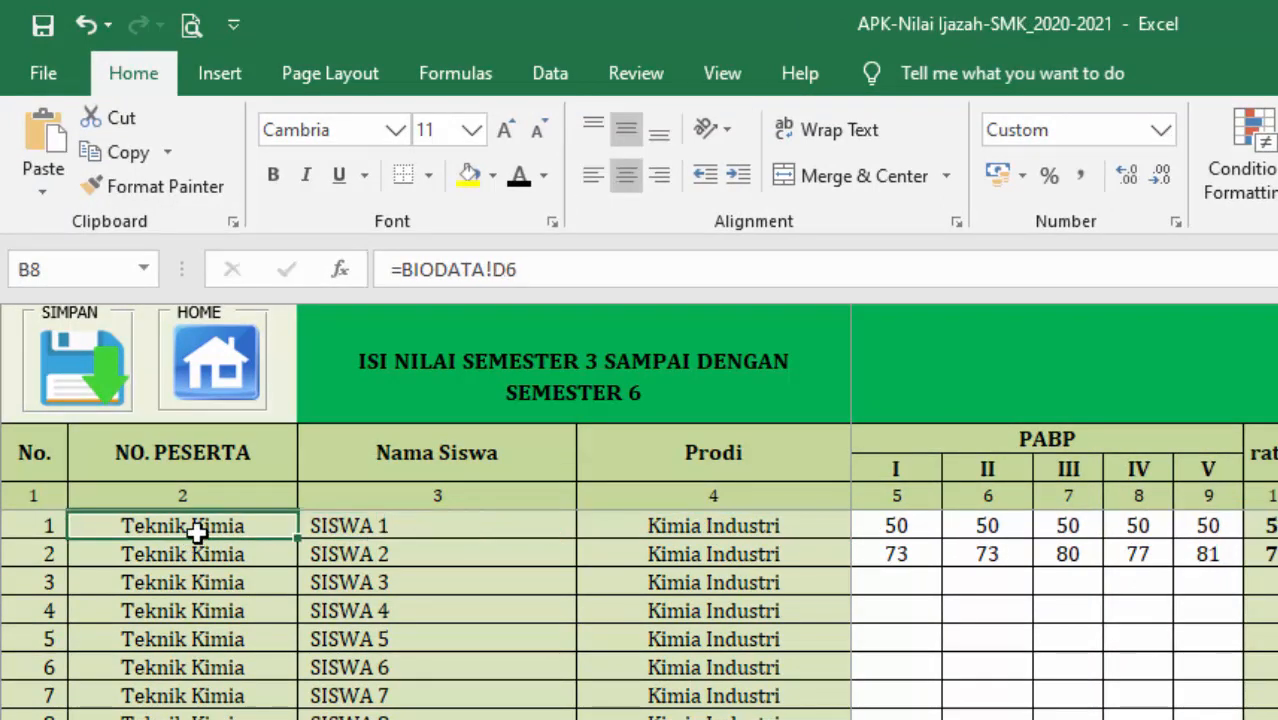
click(454, 525)
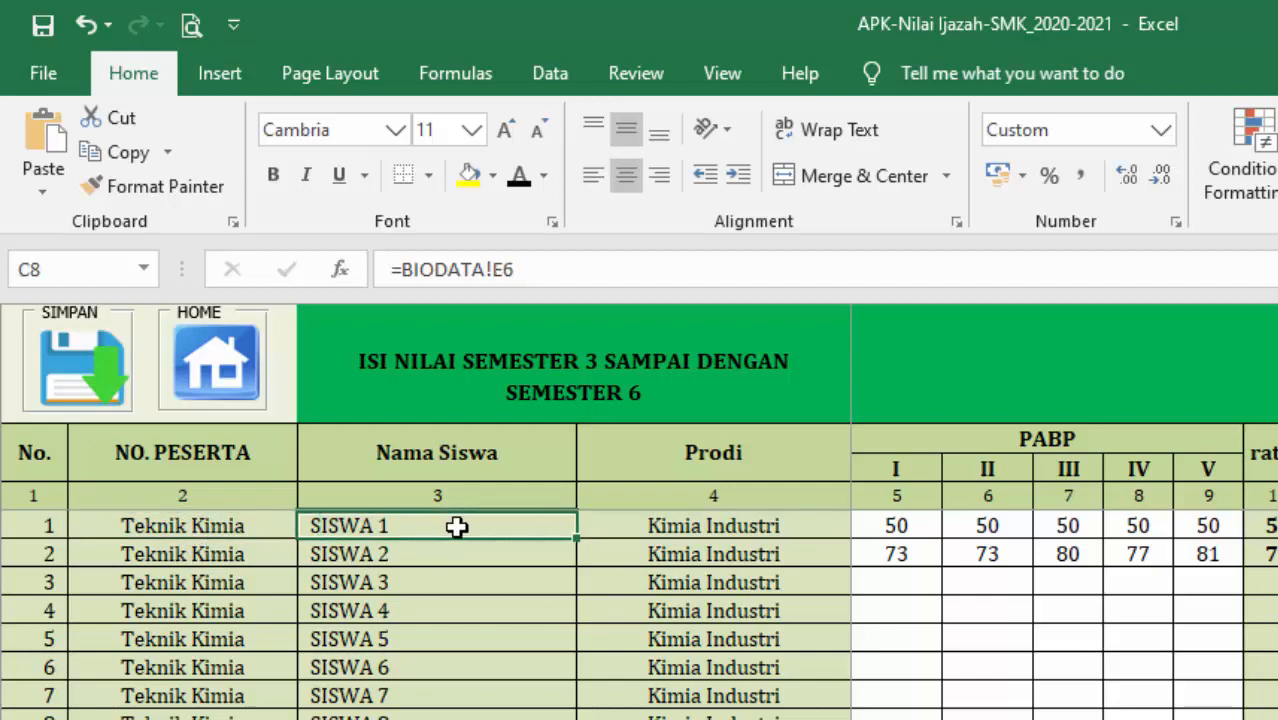
click(713, 528)
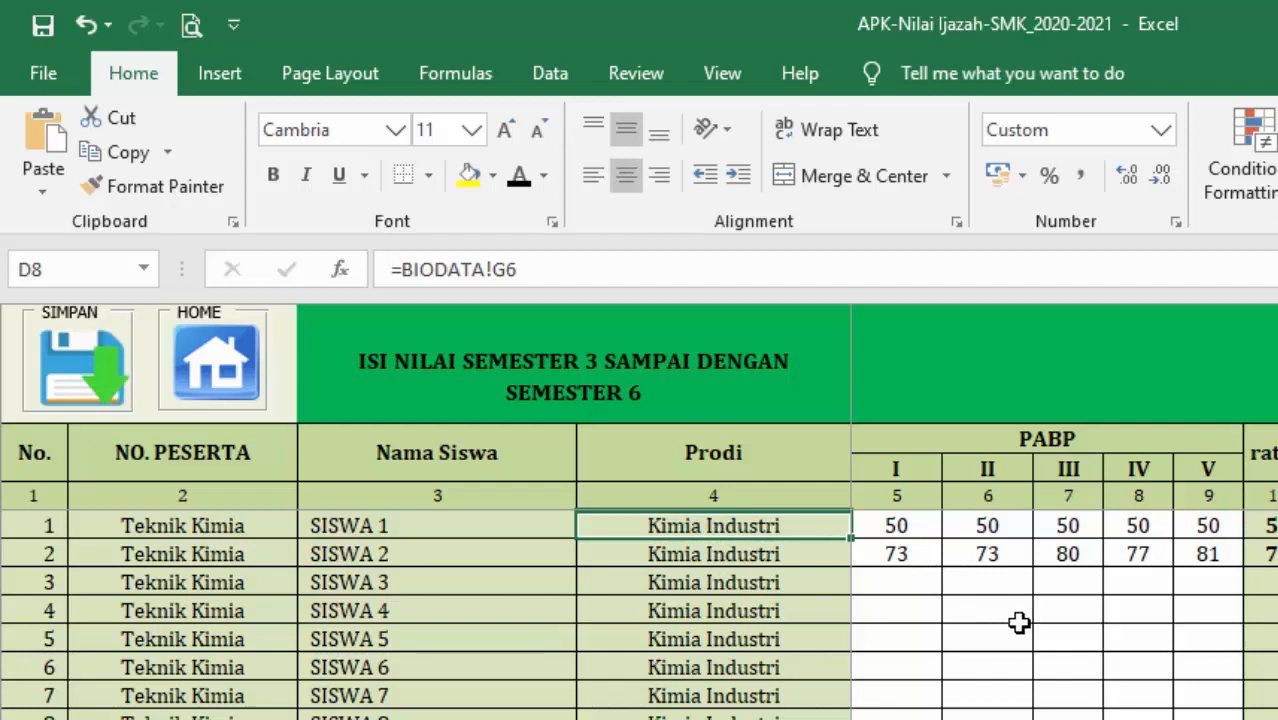
click(1036, 443)
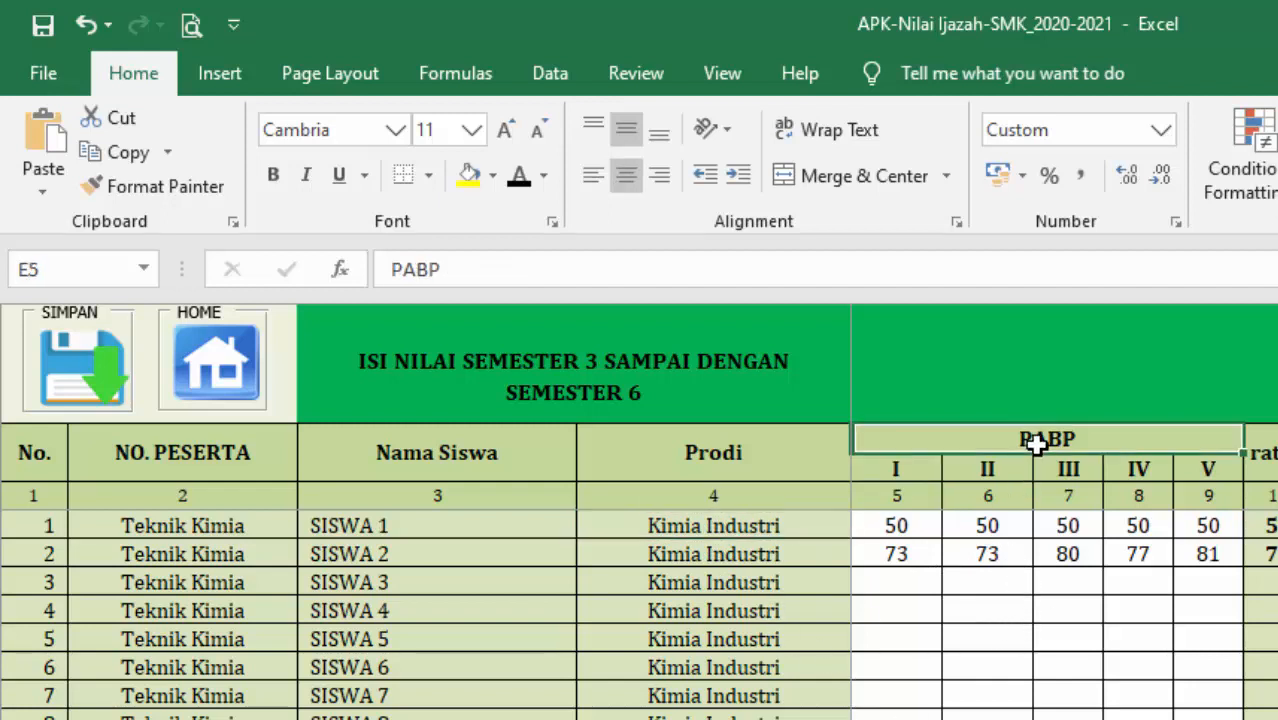
drag(900, 530, 1190, 560)
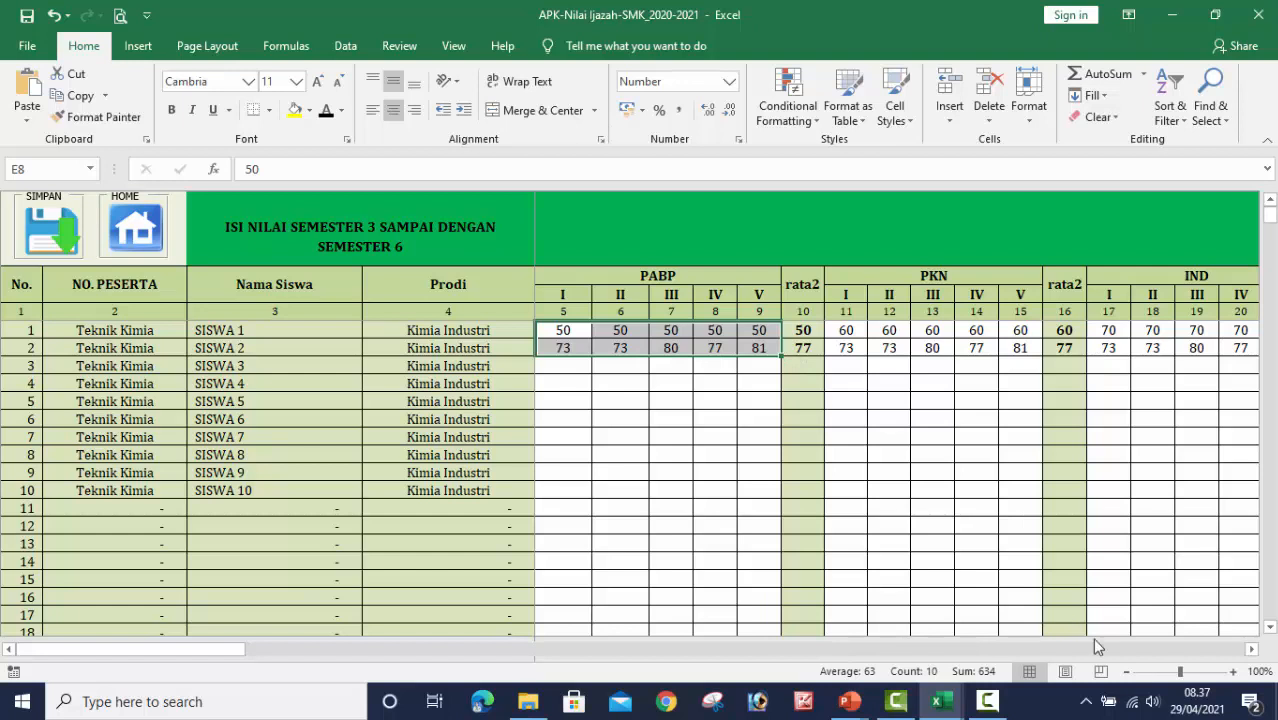
Review the remaining subject grade columns of the report-grade sheet, including the FISIKA heading, and return towards the first subjects.
click(557, 646)
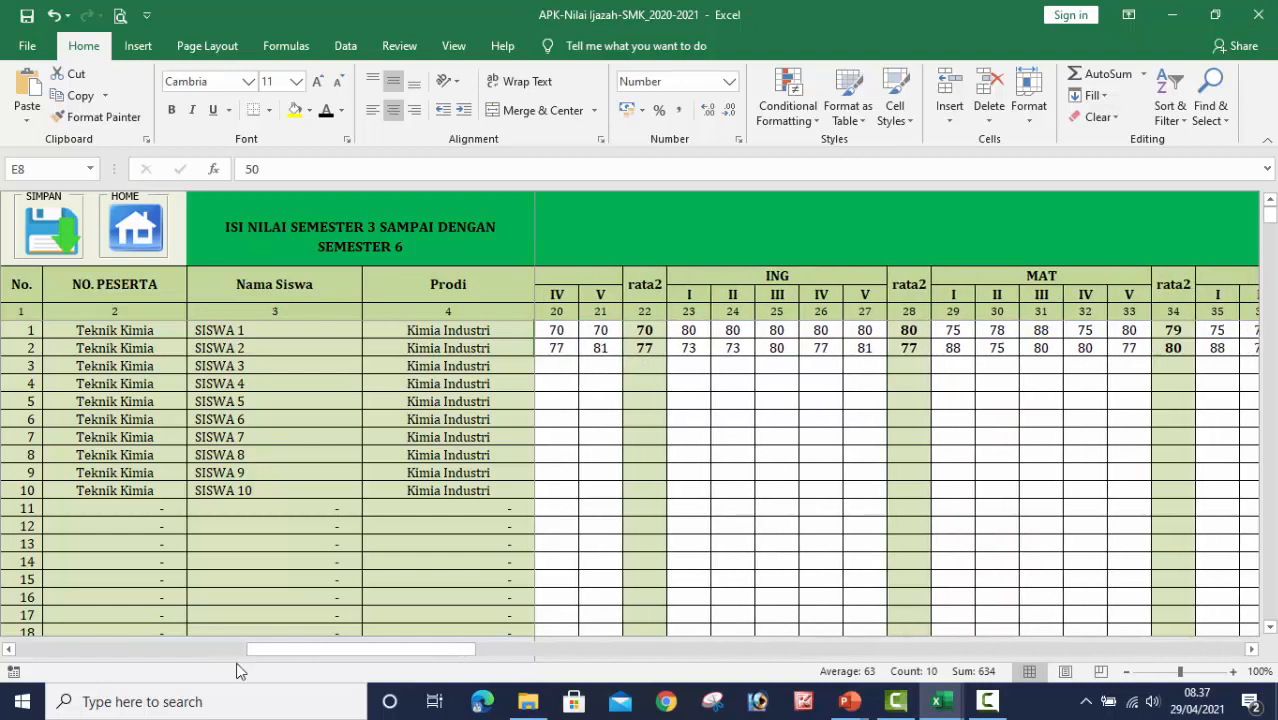
drag(300, 658, 1110, 635)
drag(1030, 648, 757, 649)
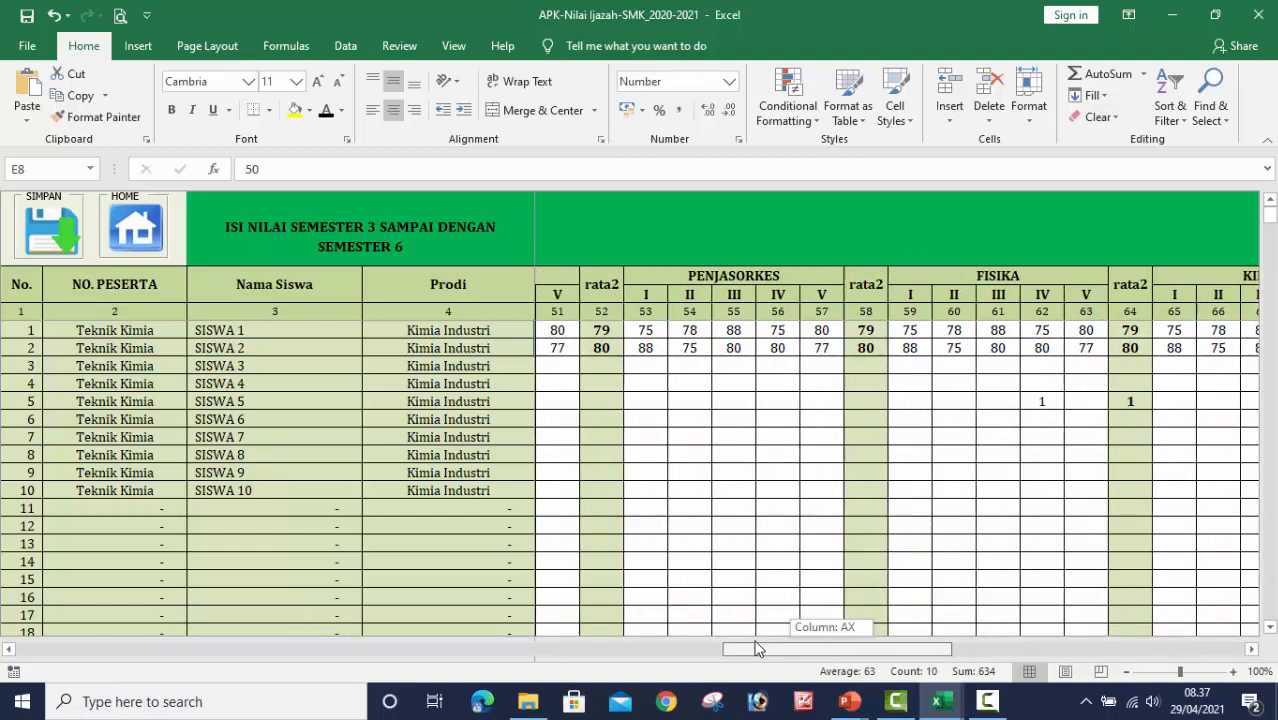
mouse_move(757, 649)
mouse_down()
mouse_move(697, 651)
mouse_move(780, 648)
mouse_up()
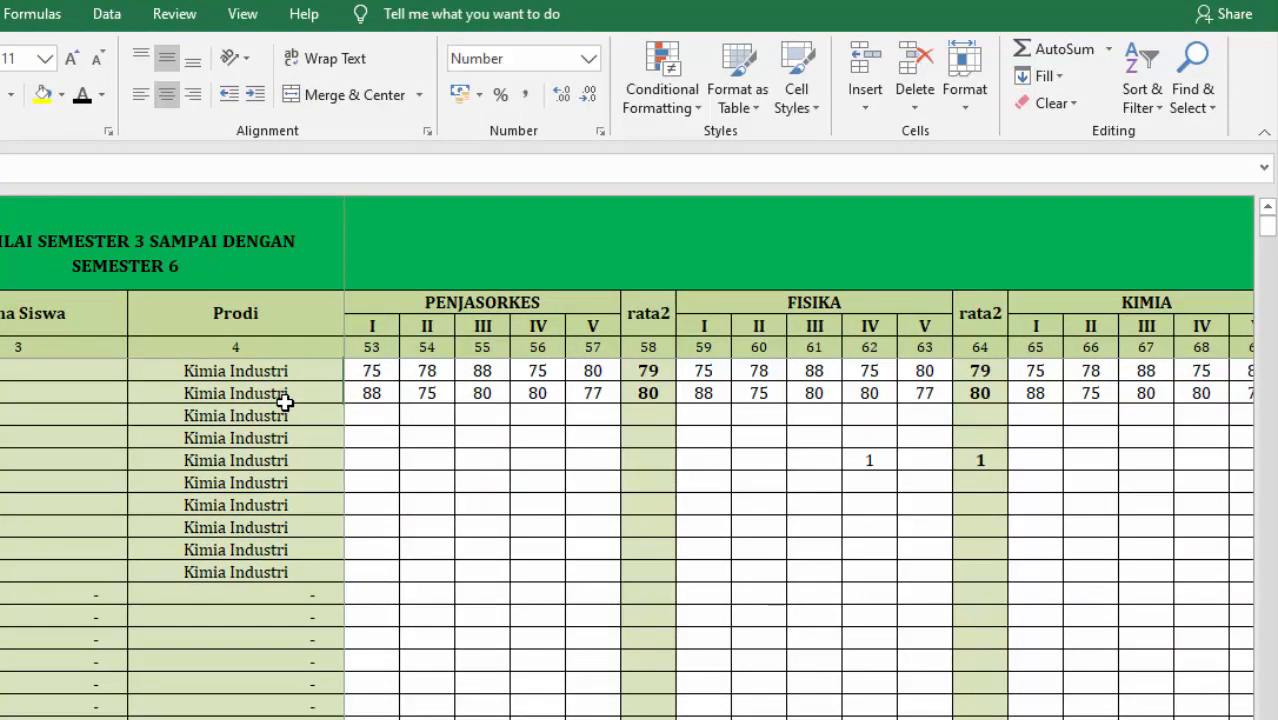
click(816, 302)
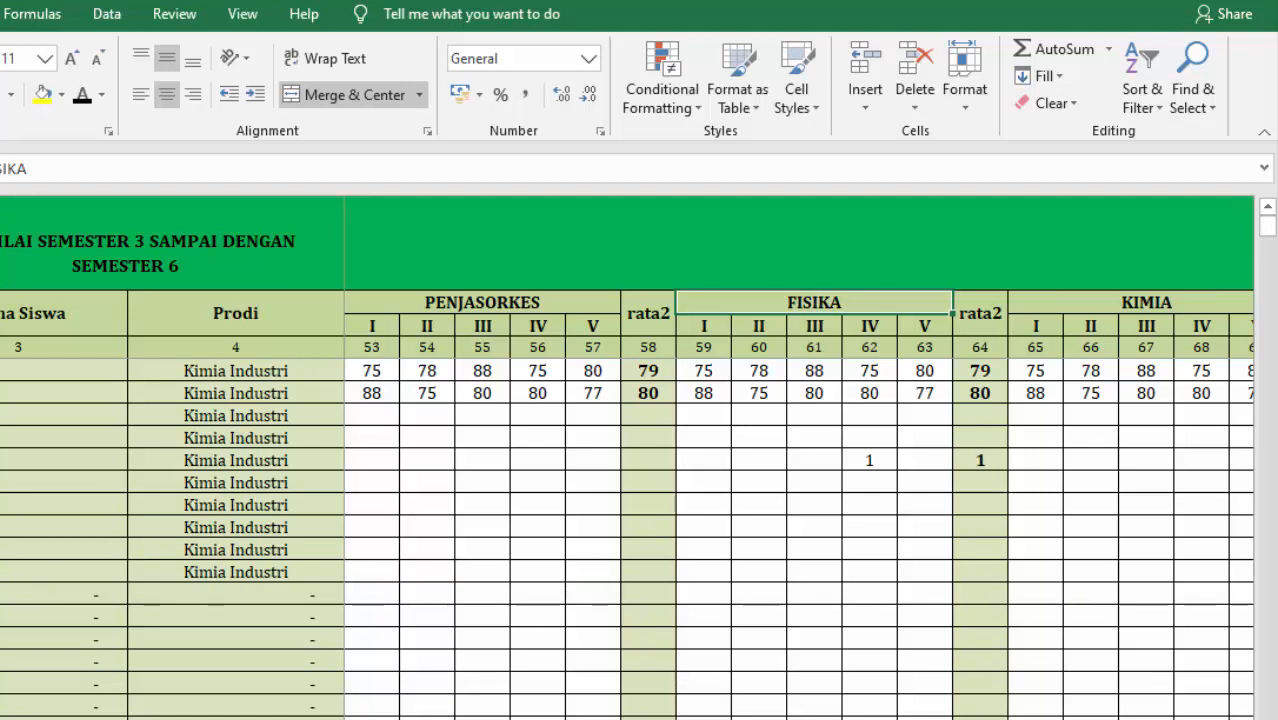
scroll(798, 505, left, 8)
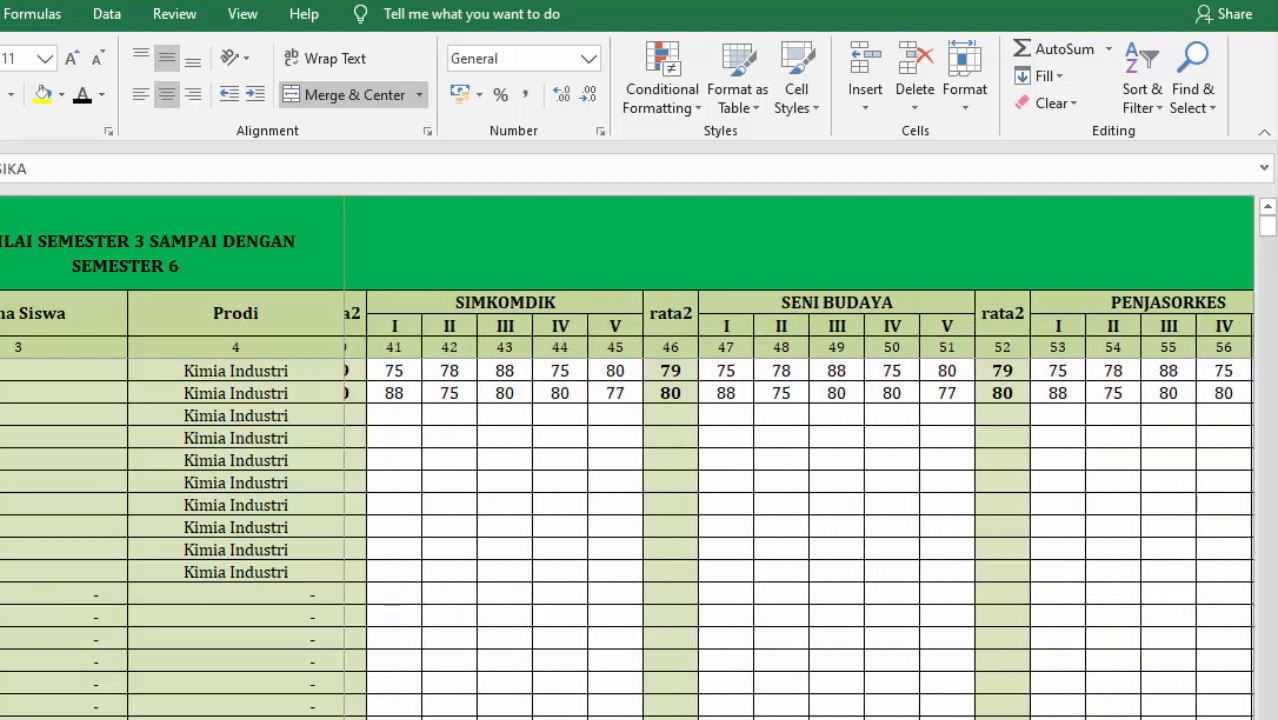
scroll(385, 639, left, 7)
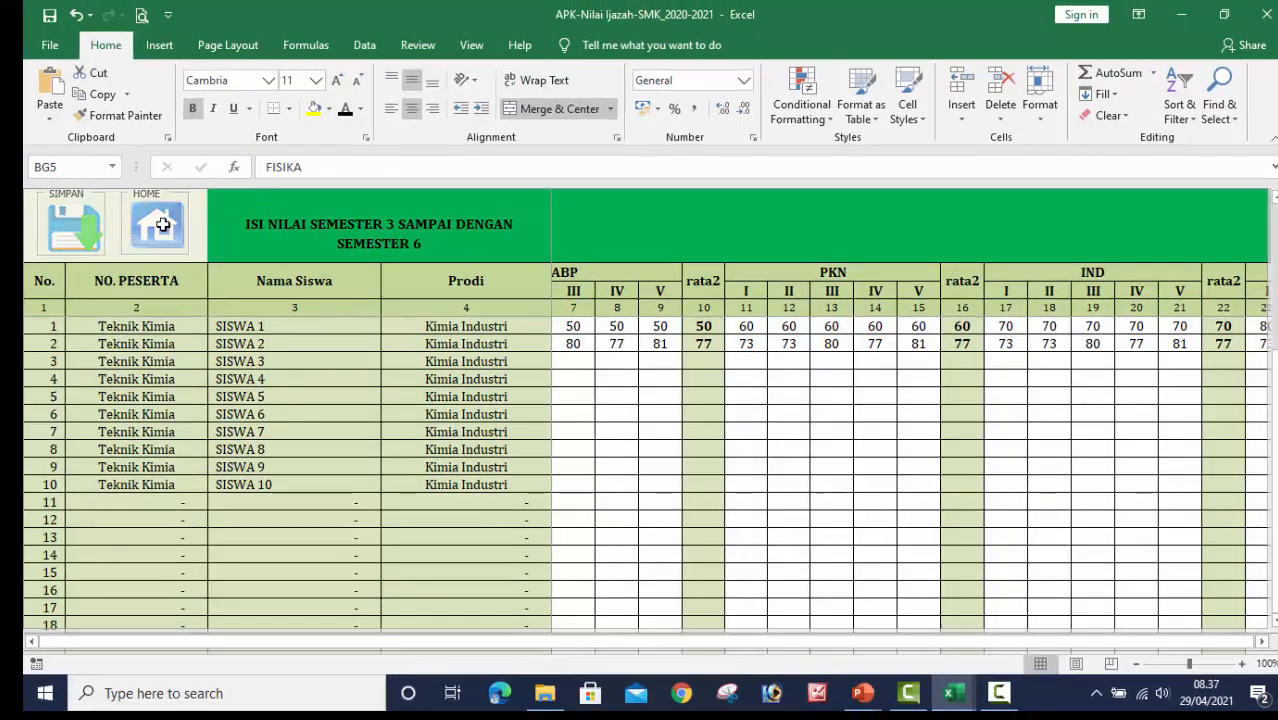
Open INPUT NILAI US from the home sheet and review the exam scores from PABP across to the Rata2 column.
click(43, 230)
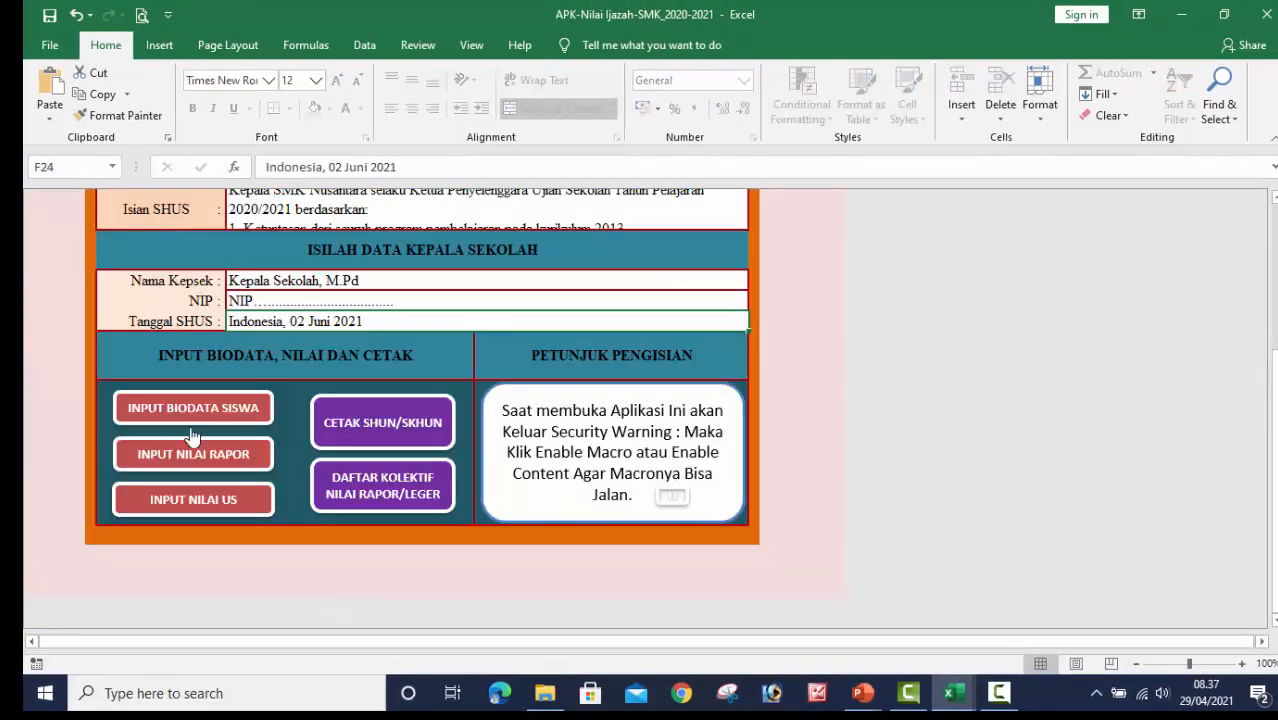
click(203, 511)
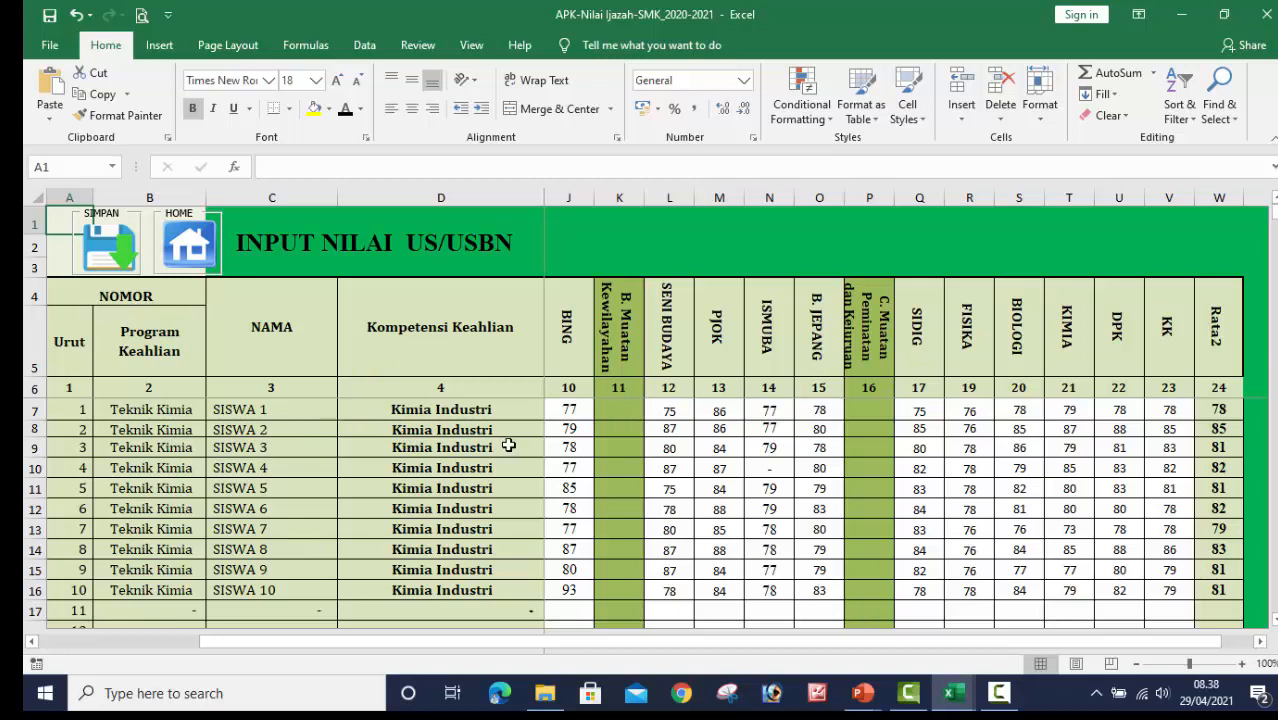
drag(643, 647, 396, 652)
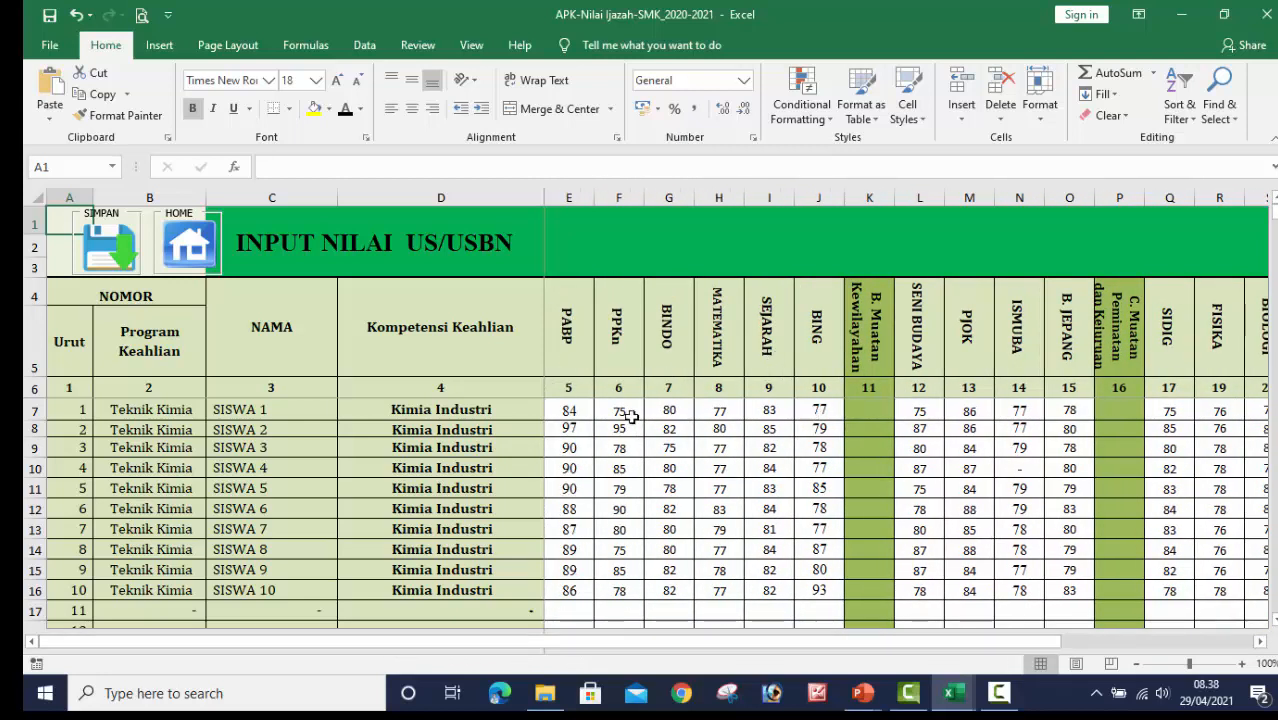
click(570, 411)
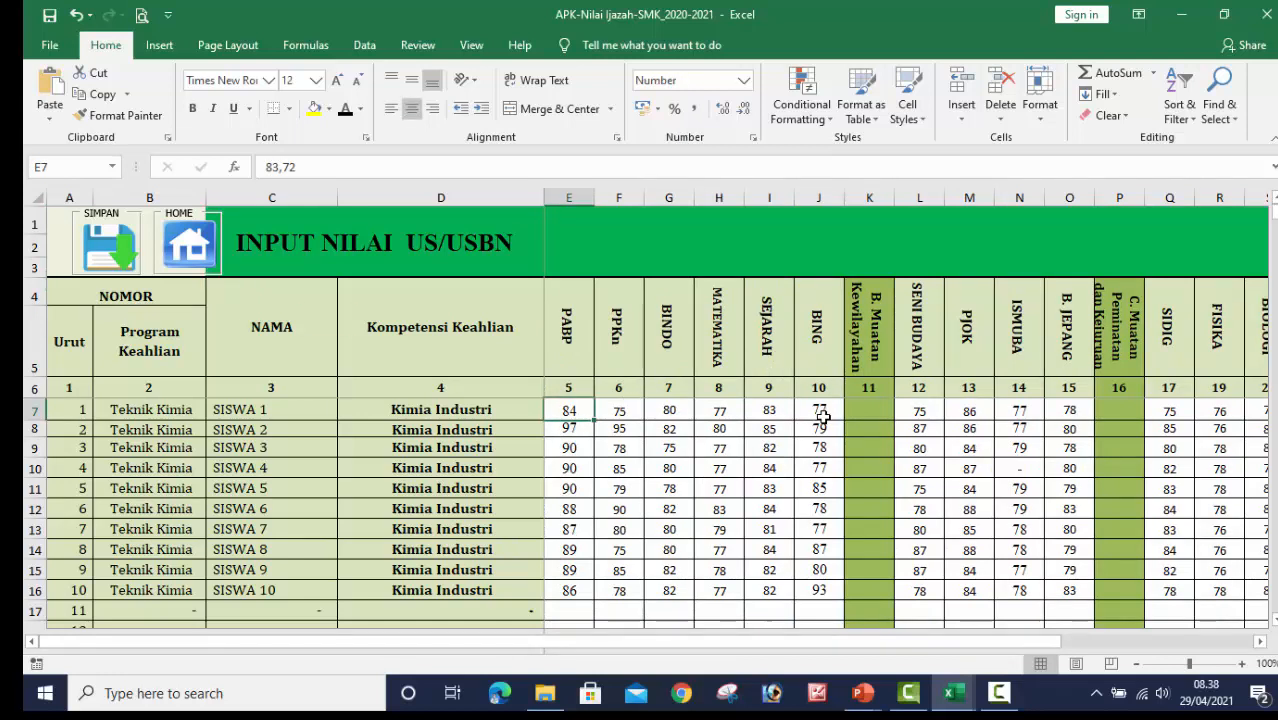
drag(551, 641, 1038, 490)
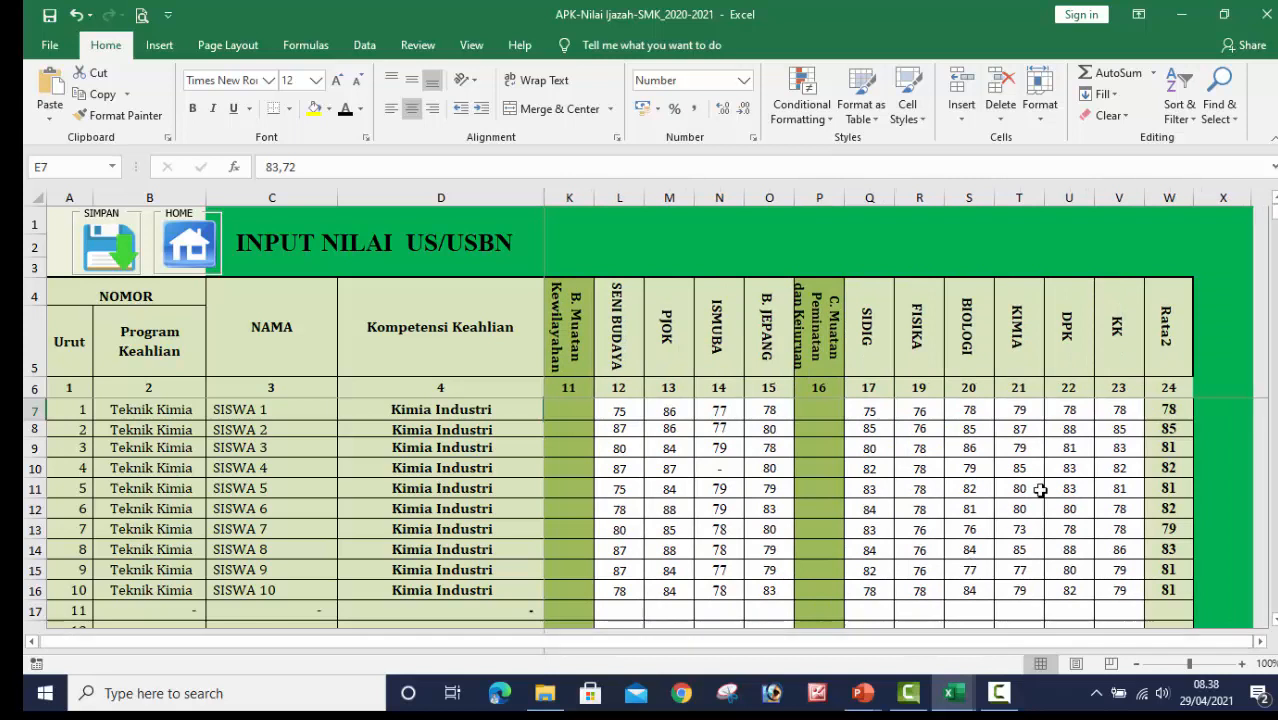
Return to the home sheet, open CETAK SHUN/SKHUN and look over the SURAT KETERANGAN LULUS letter and its score table.
click(186, 257)
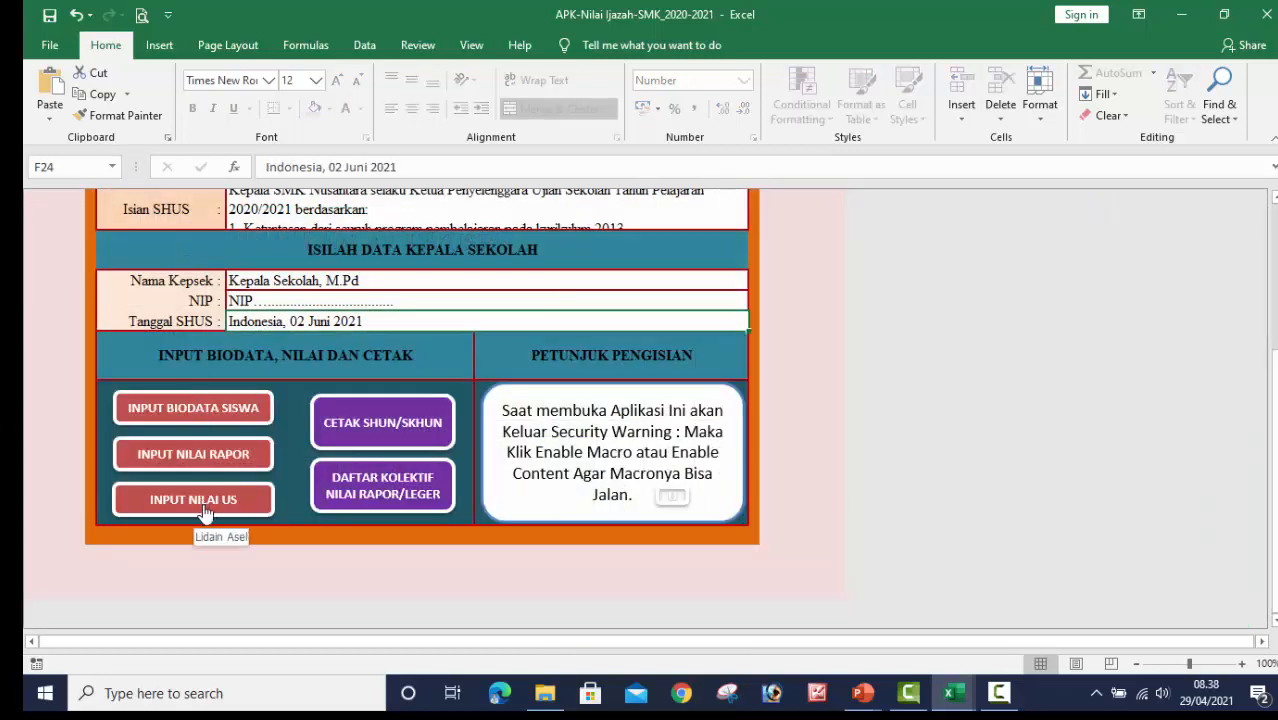
click(380, 431)
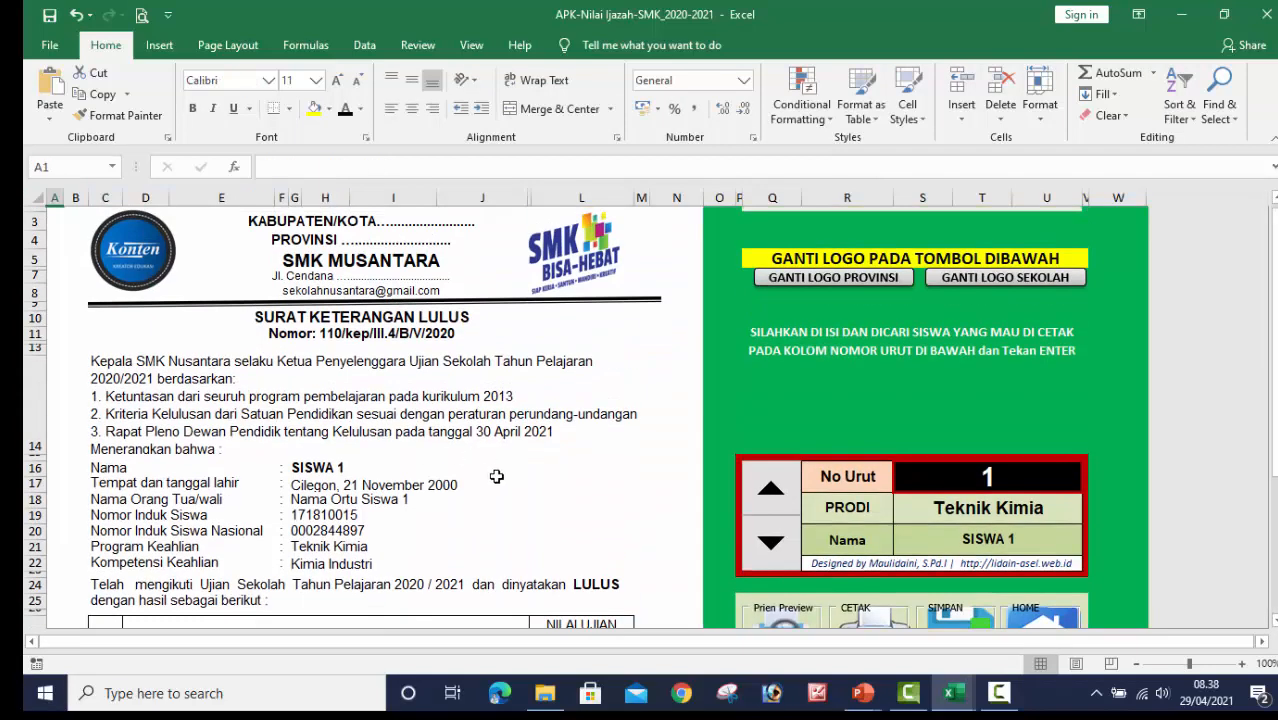
scroll(513, 485, down, 3)
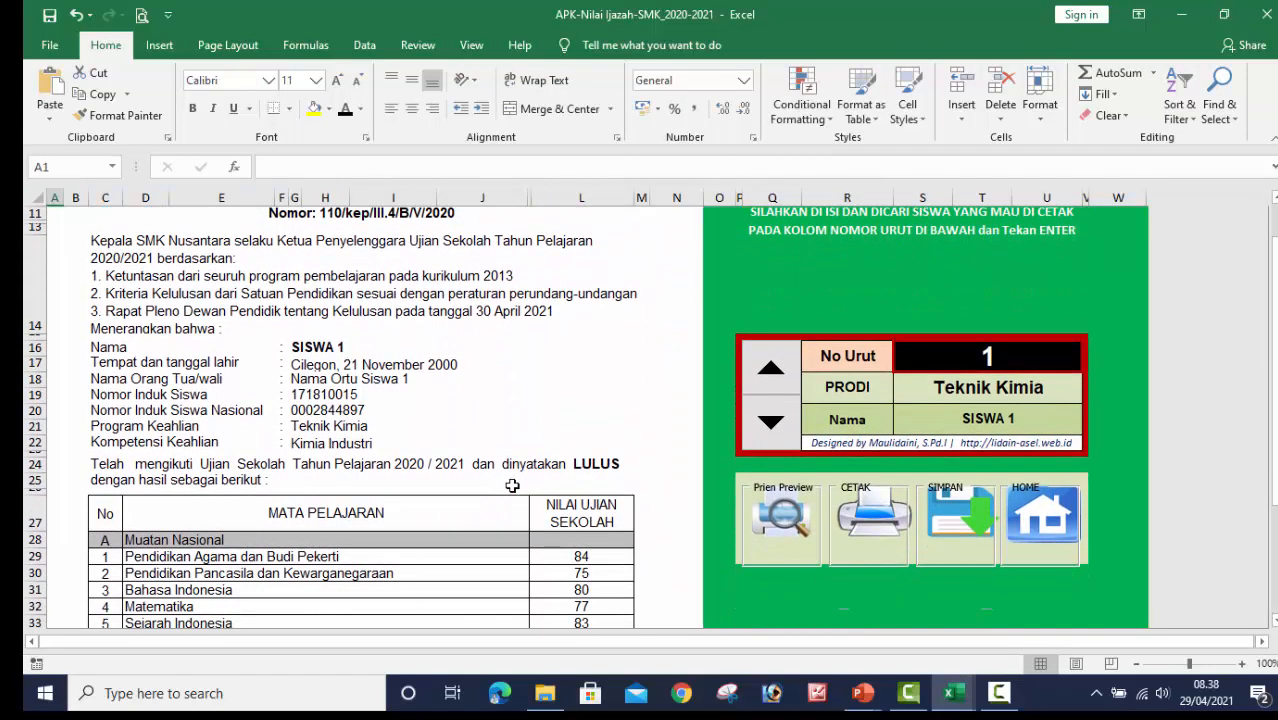
scroll(513, 485, down, 2)
scroll(510, 485, up, 5)
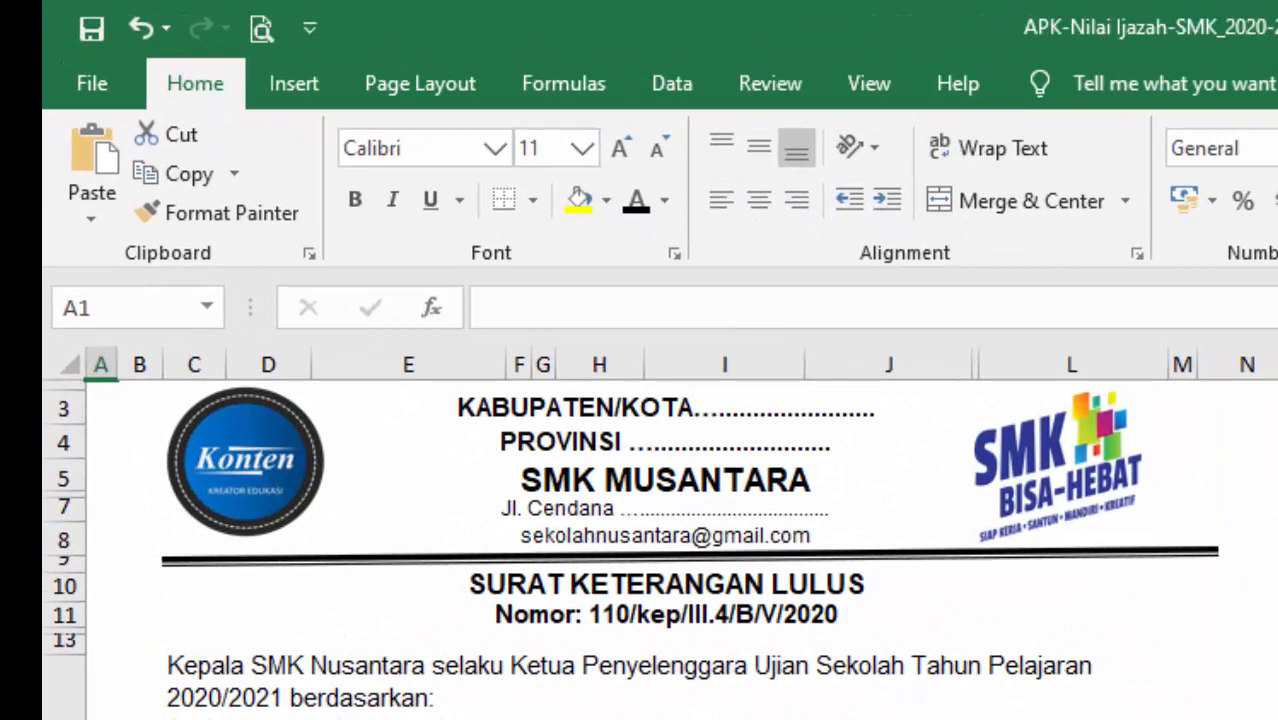
Inspect the source formulas of the letterhead's regency, province, school name, address and e-mail cells and of the opening statement.
click(546, 409)
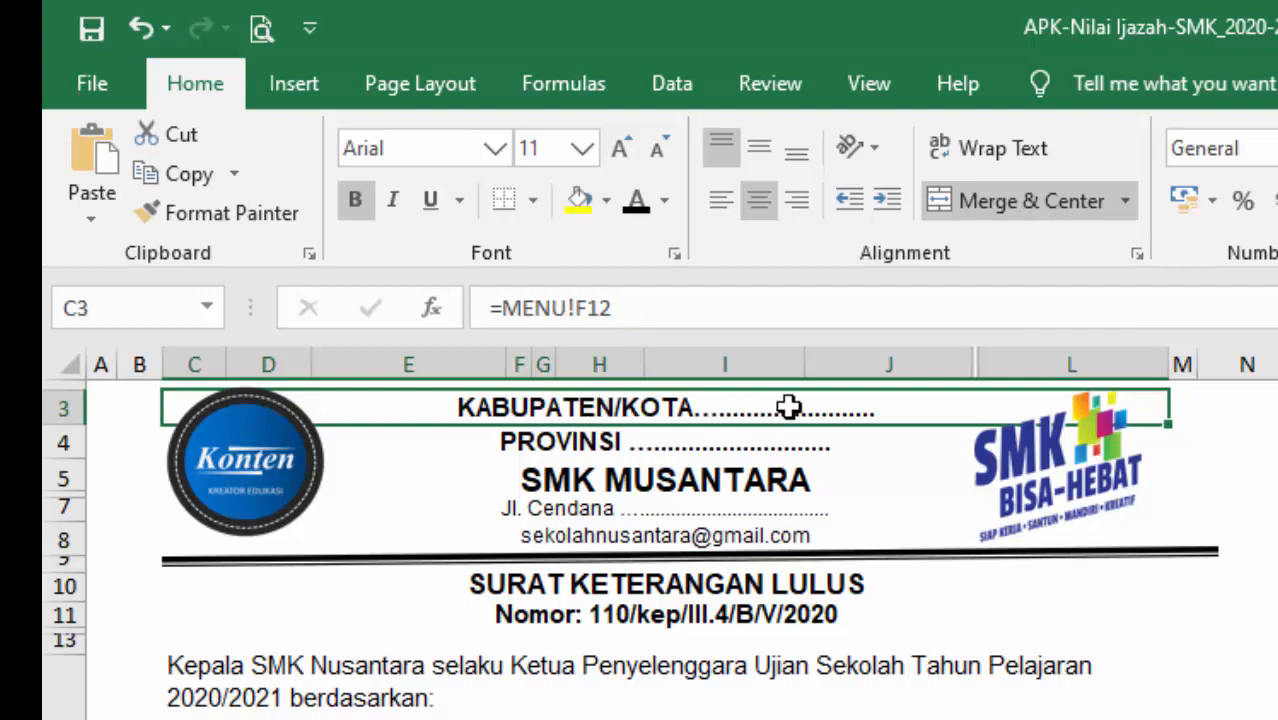
click(722, 448)
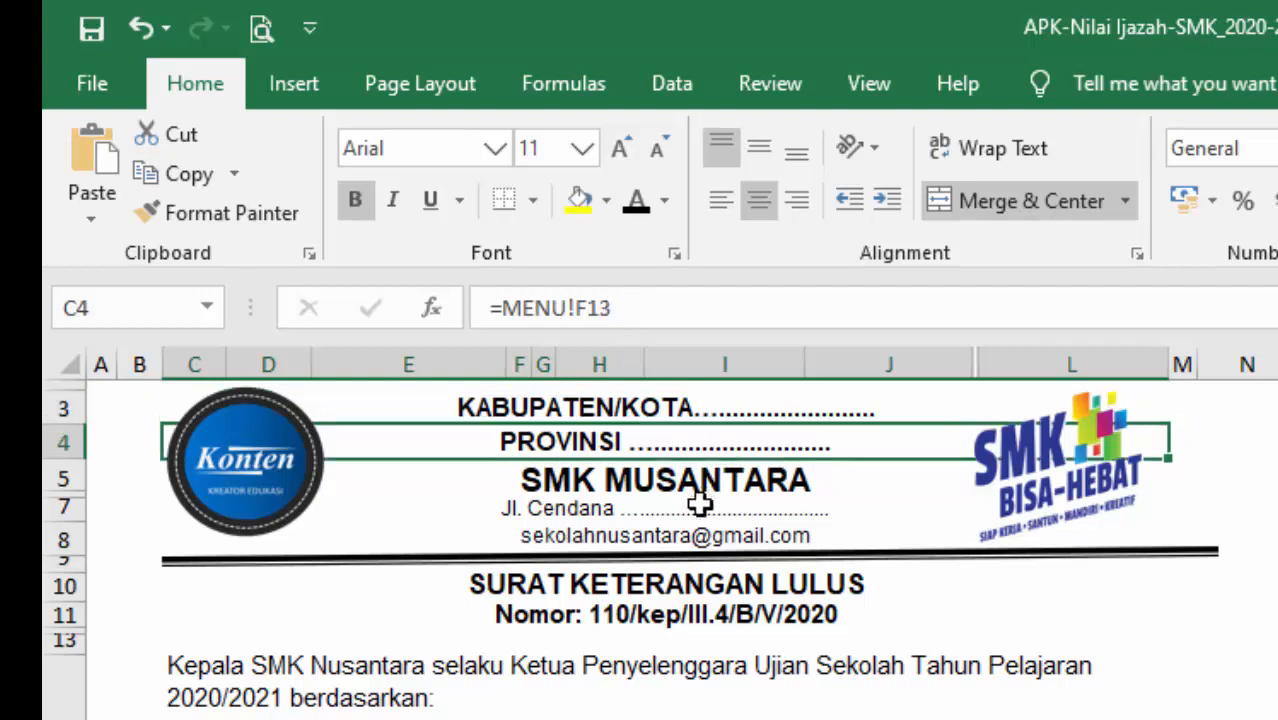
click(690, 483)
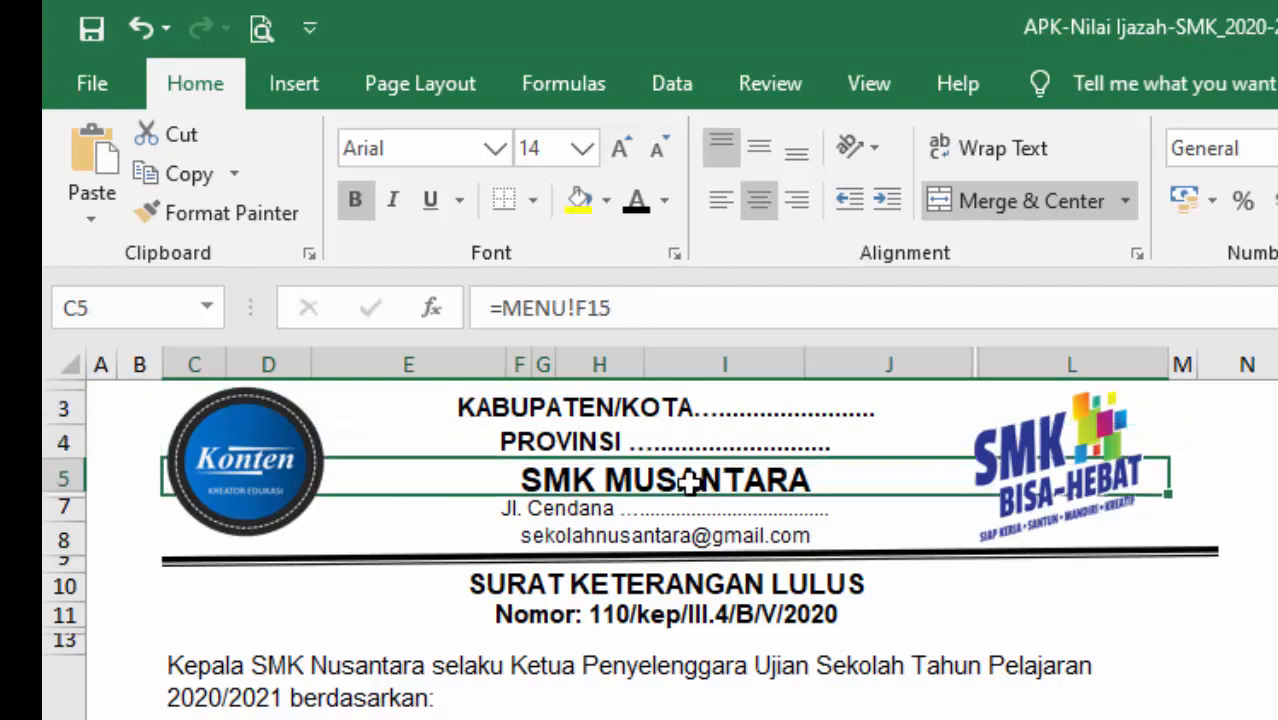
click(670, 510)
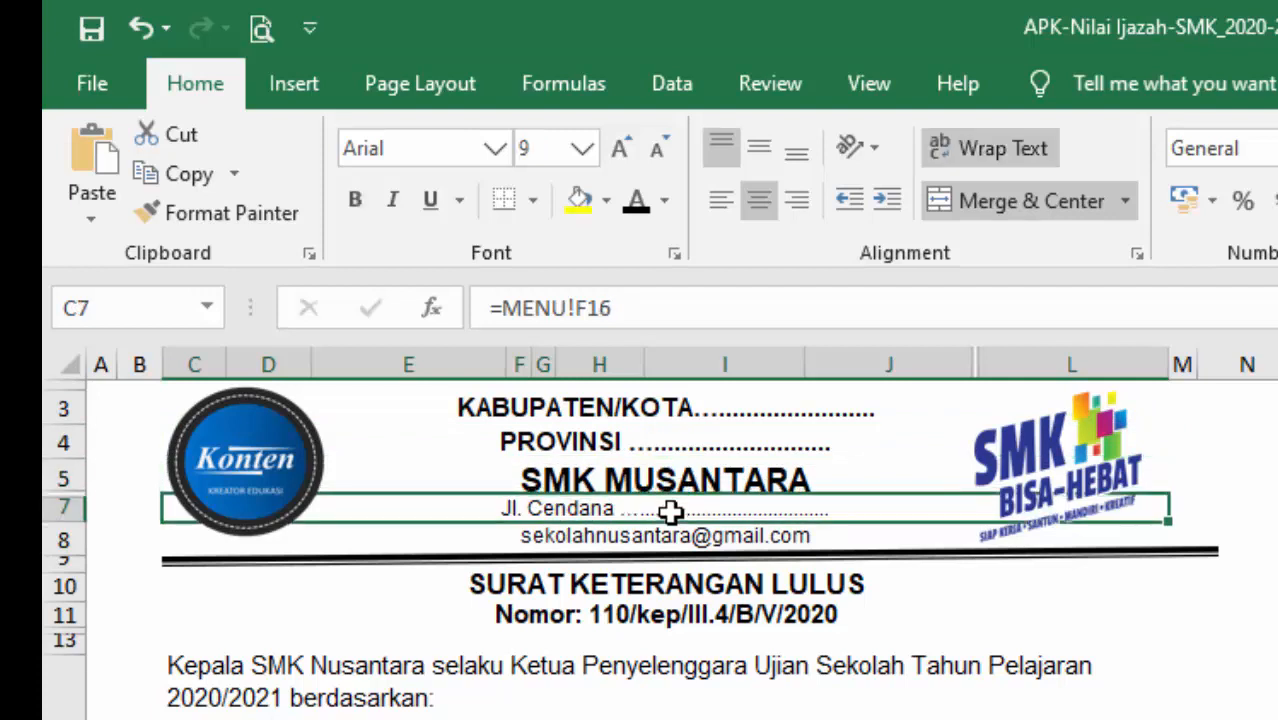
click(652, 550)
click(633, 535)
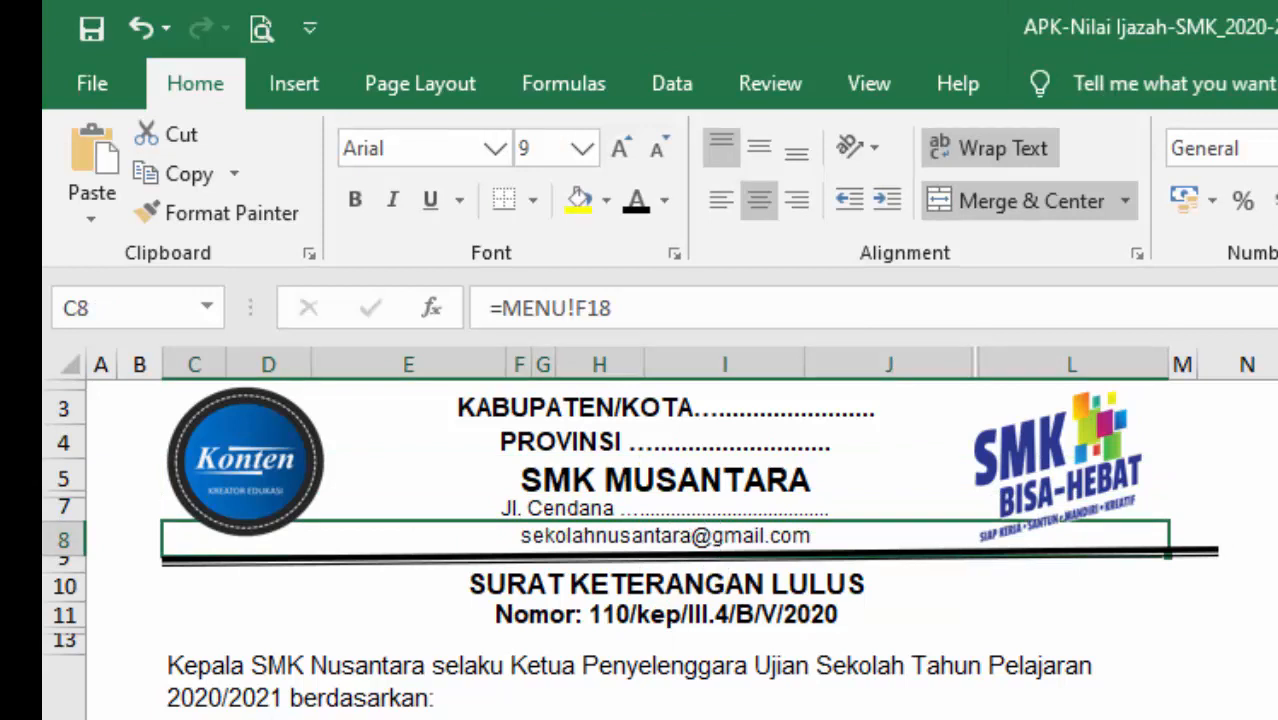
click(1158, 714)
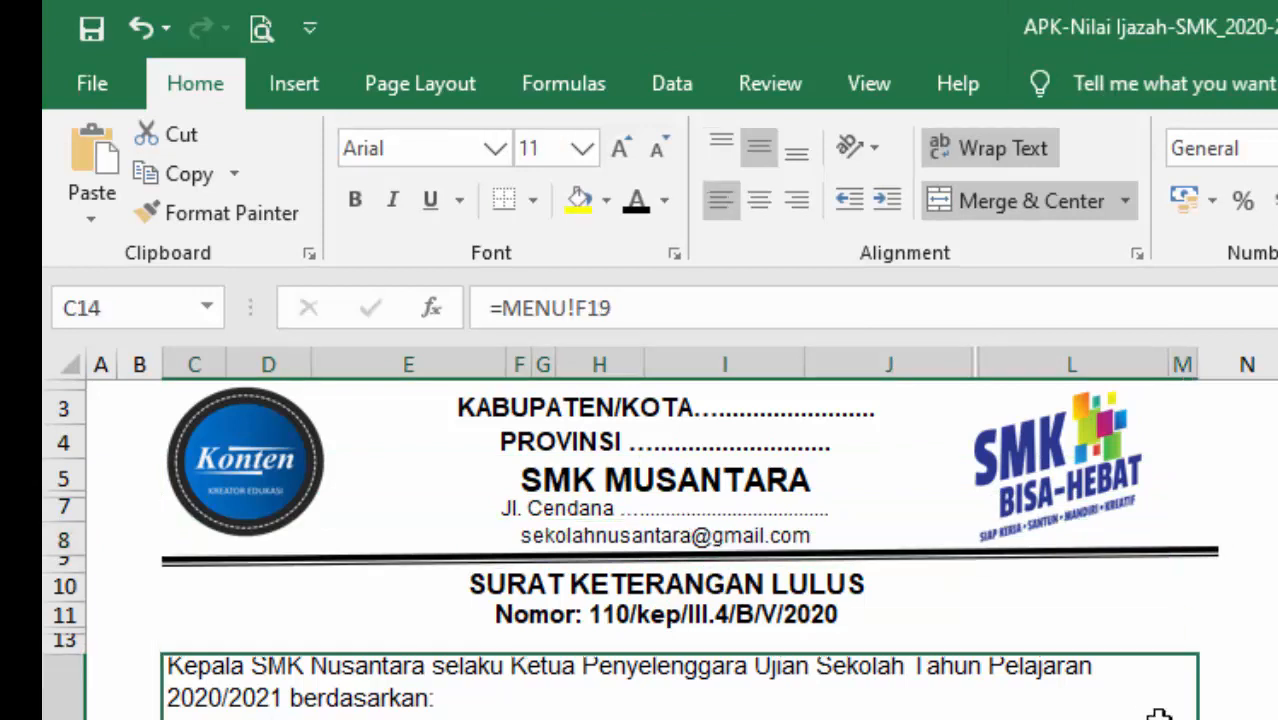
Check the two letterhead logos and nudge the round Konten logo slightly inward and down.
click(1050, 490)
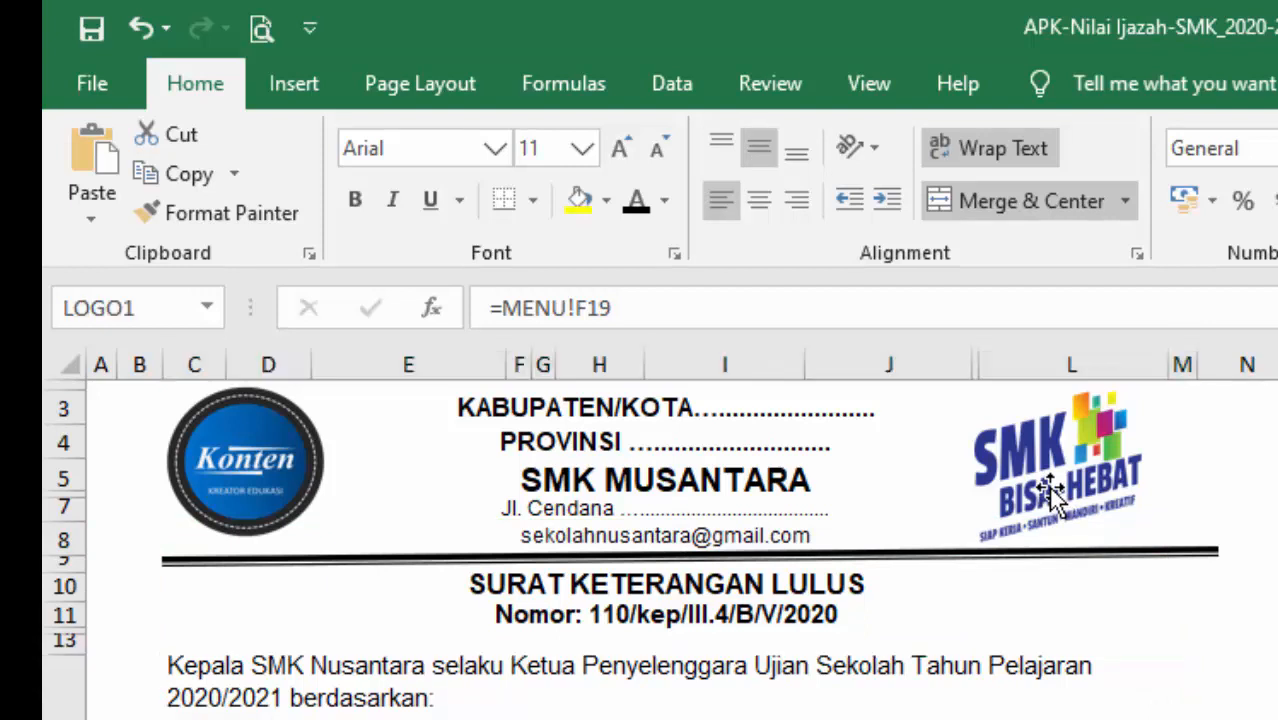
click(272, 482)
drag(279, 485, 287, 490)
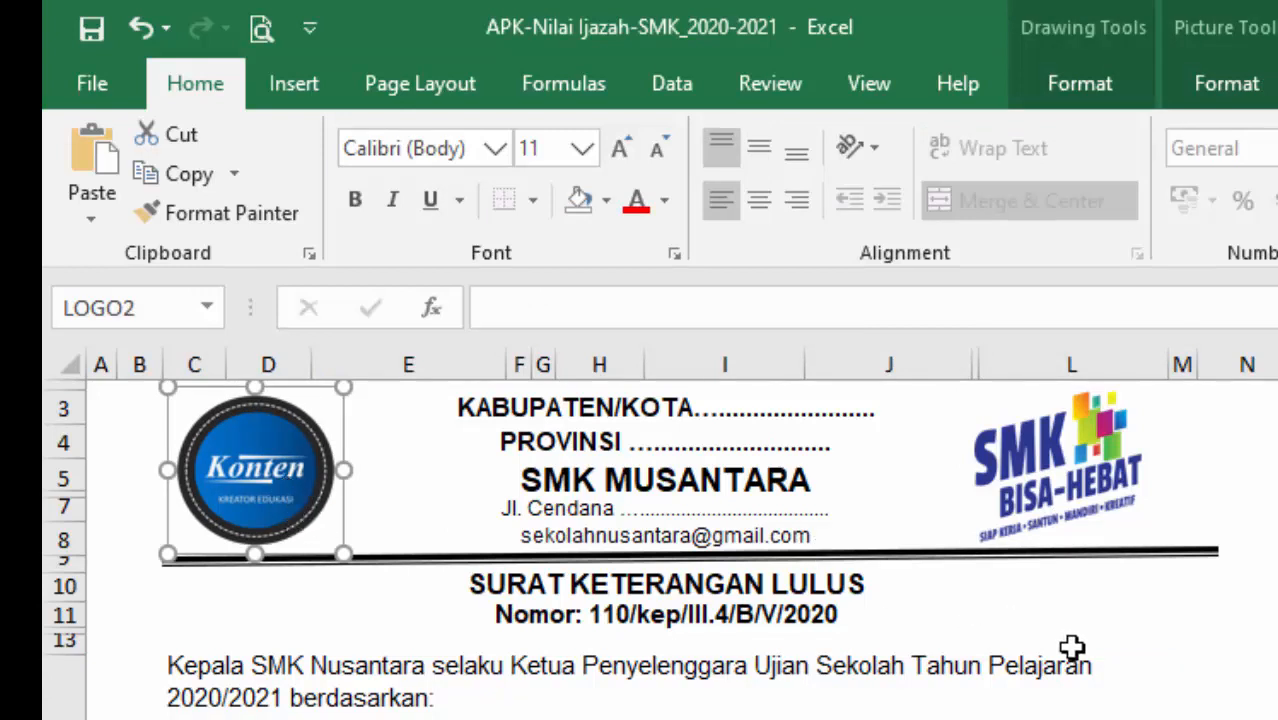
click(1186, 658)
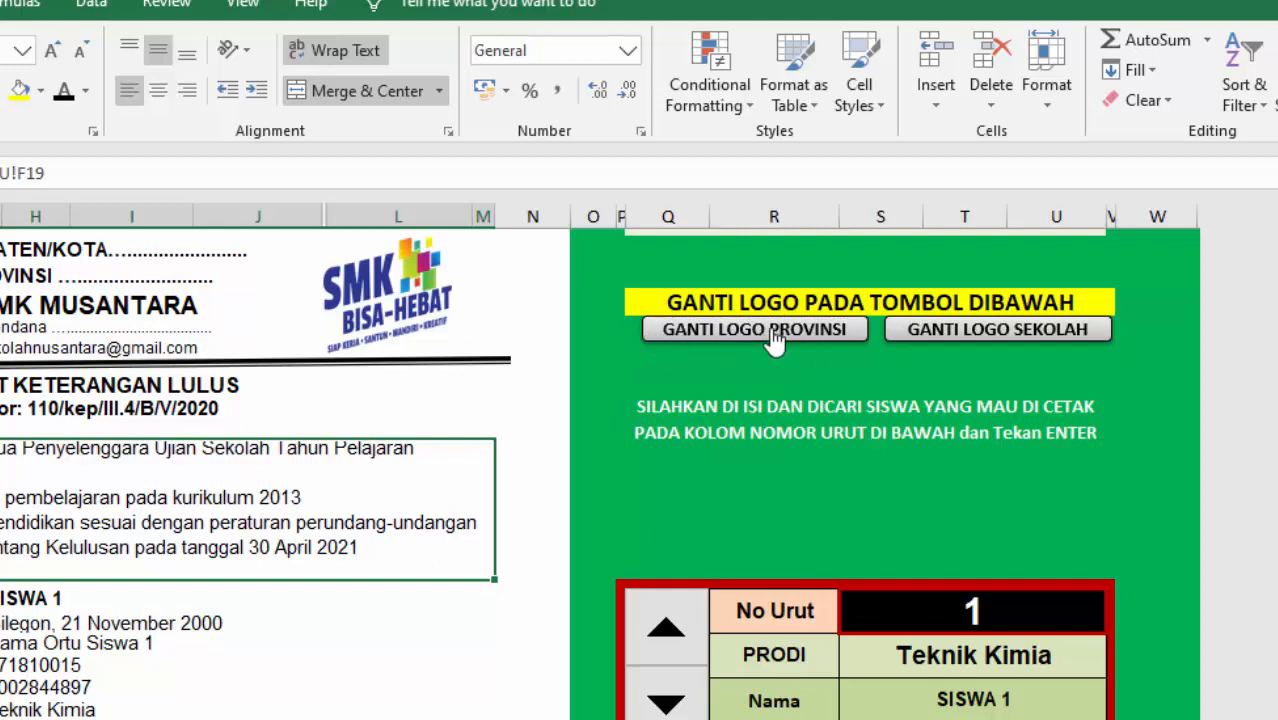
Look through the Pictures folder in the GANTI LOGO PROVINSI chooser and view the GANTI LOGO SEKOLAH chooser, cancelling both without choosing an image.
click(770, 327)
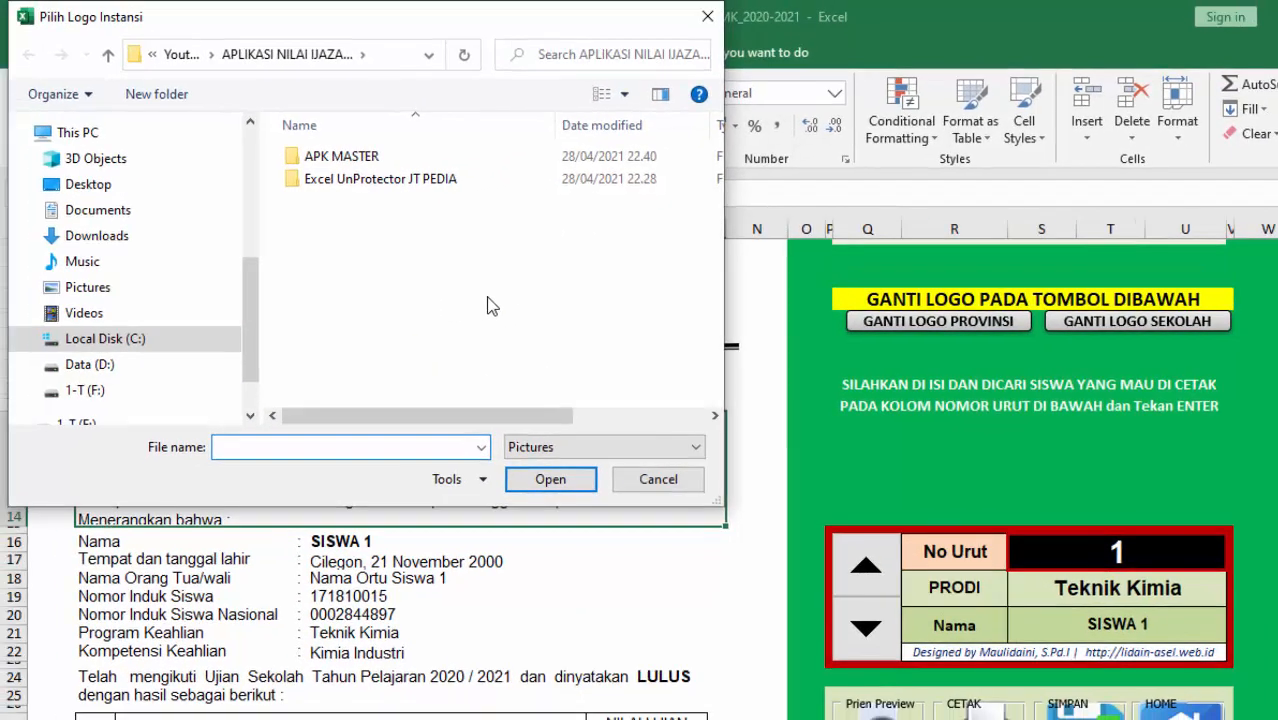
click(88, 287)
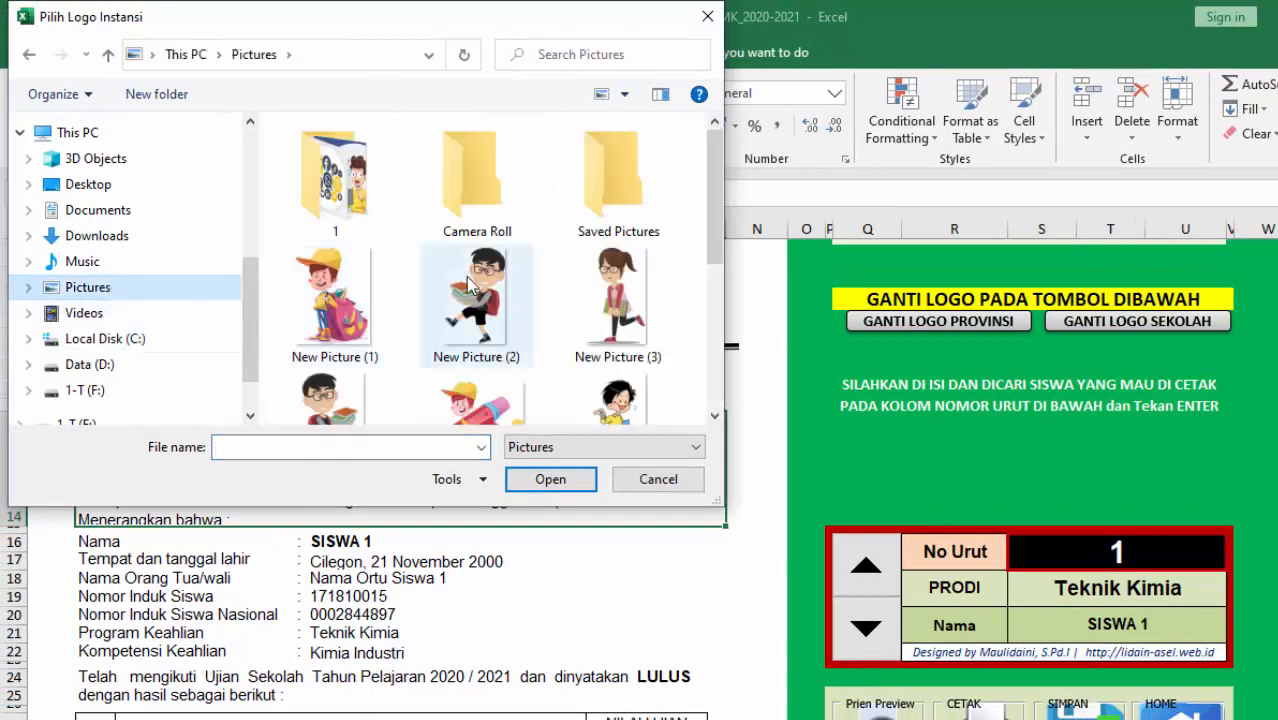
scroll(507, 310, down, 3)
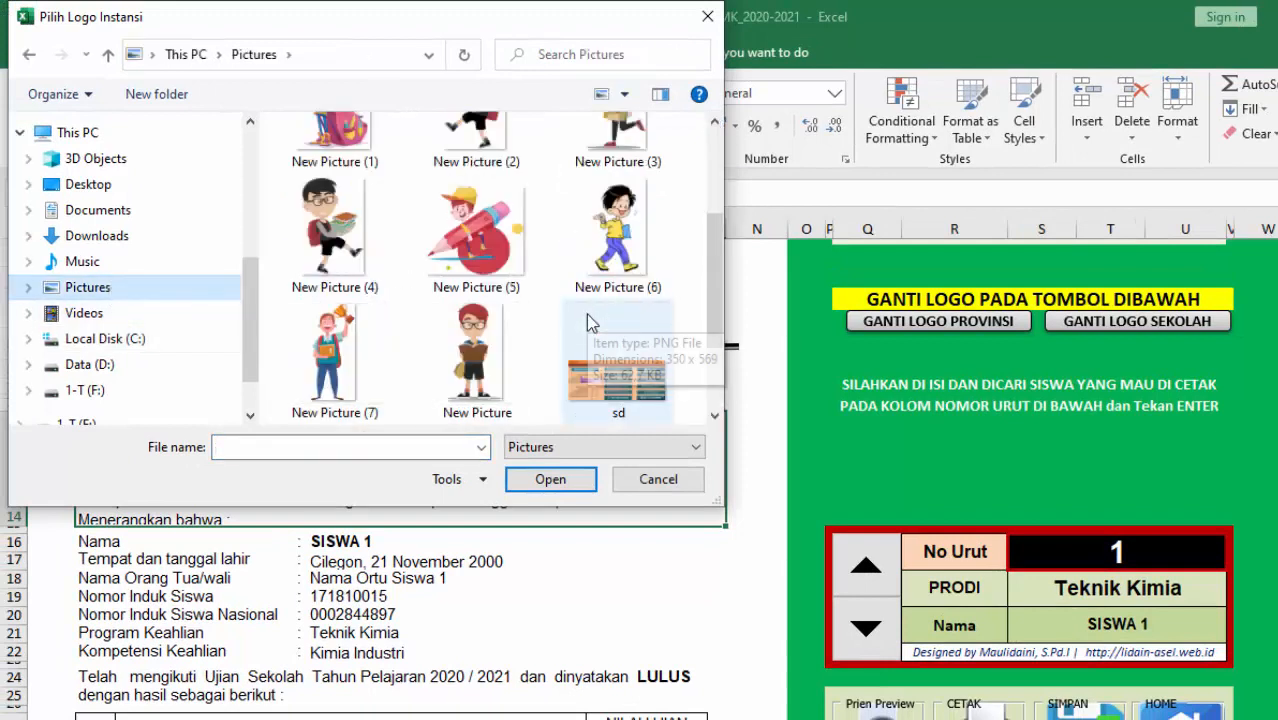
click(675, 482)
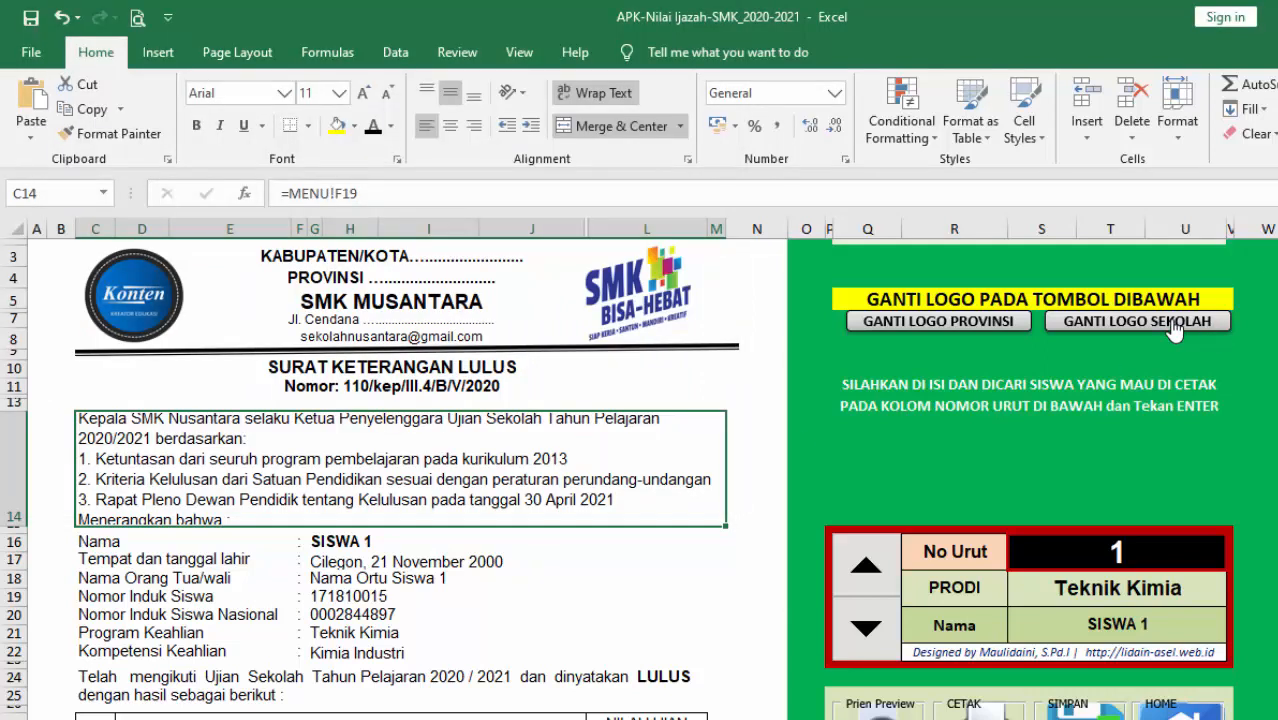
click(1124, 334)
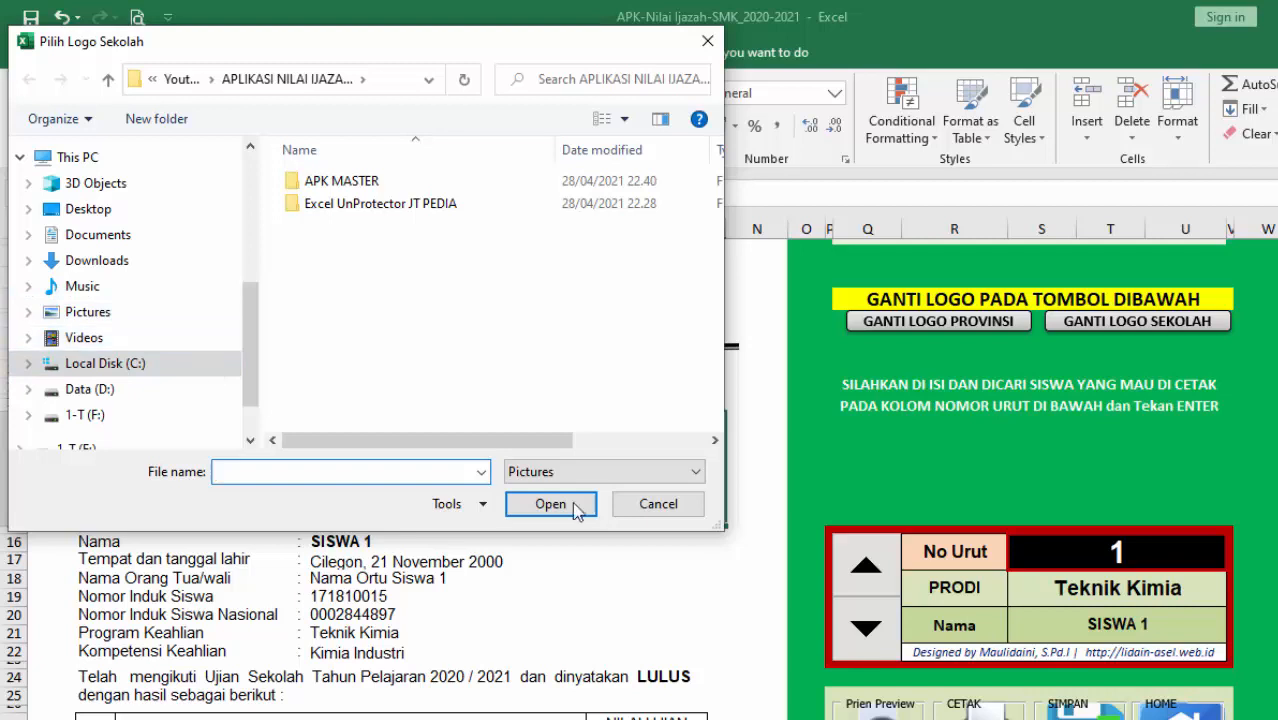
click(658, 504)
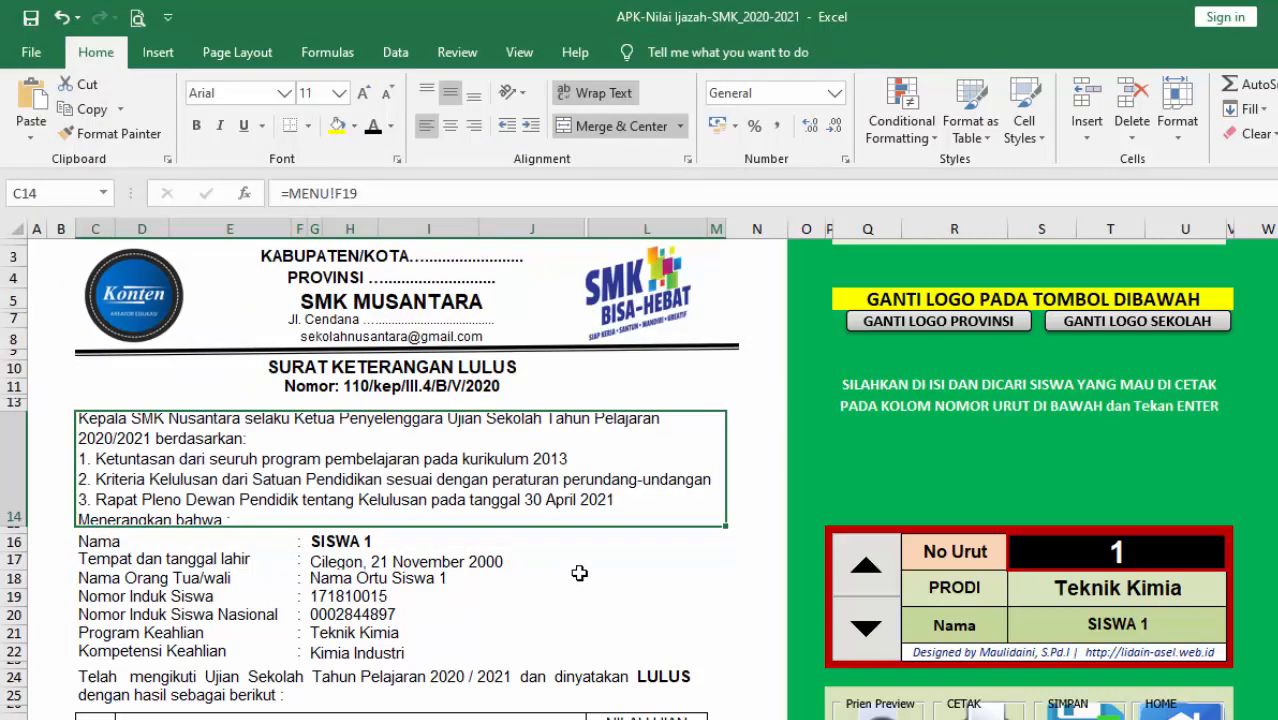
Look over the letter's student details while stepping the No Urut selector up through the students and back to 1.
scroll(579, 573, down, 1)
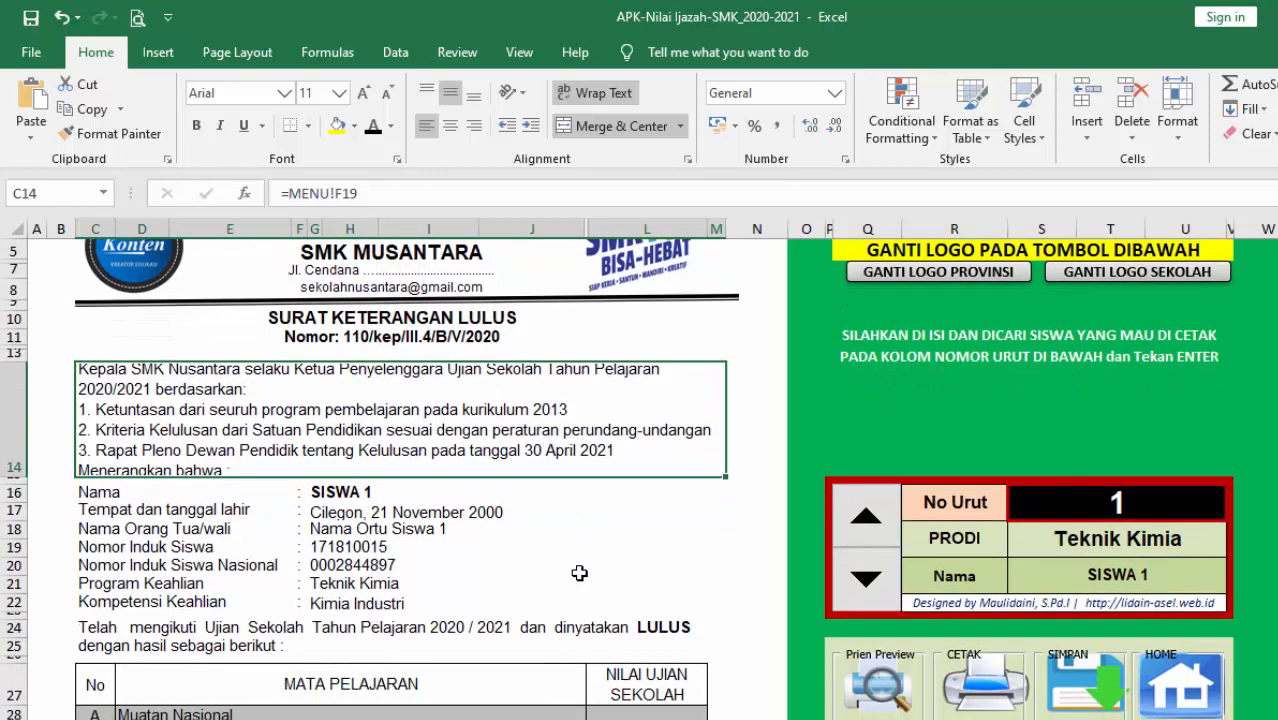
scroll(579, 573, down, 2)
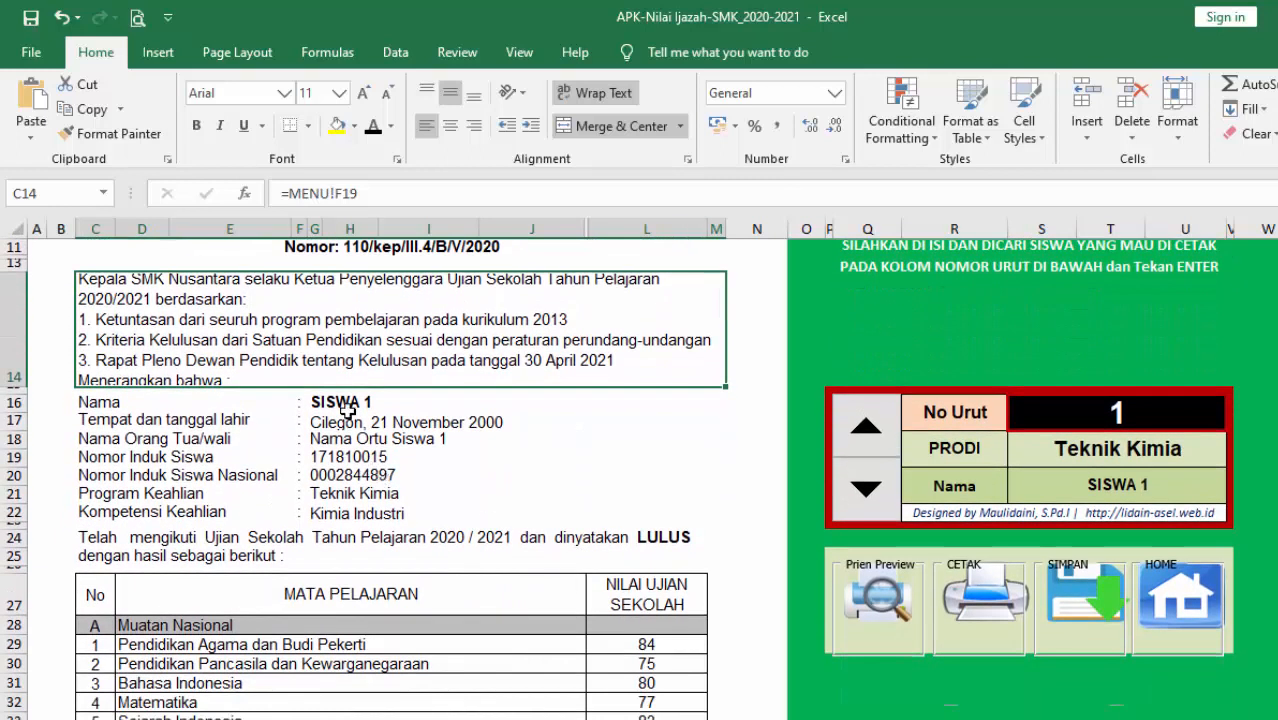
scroll(347, 410, up, 2)
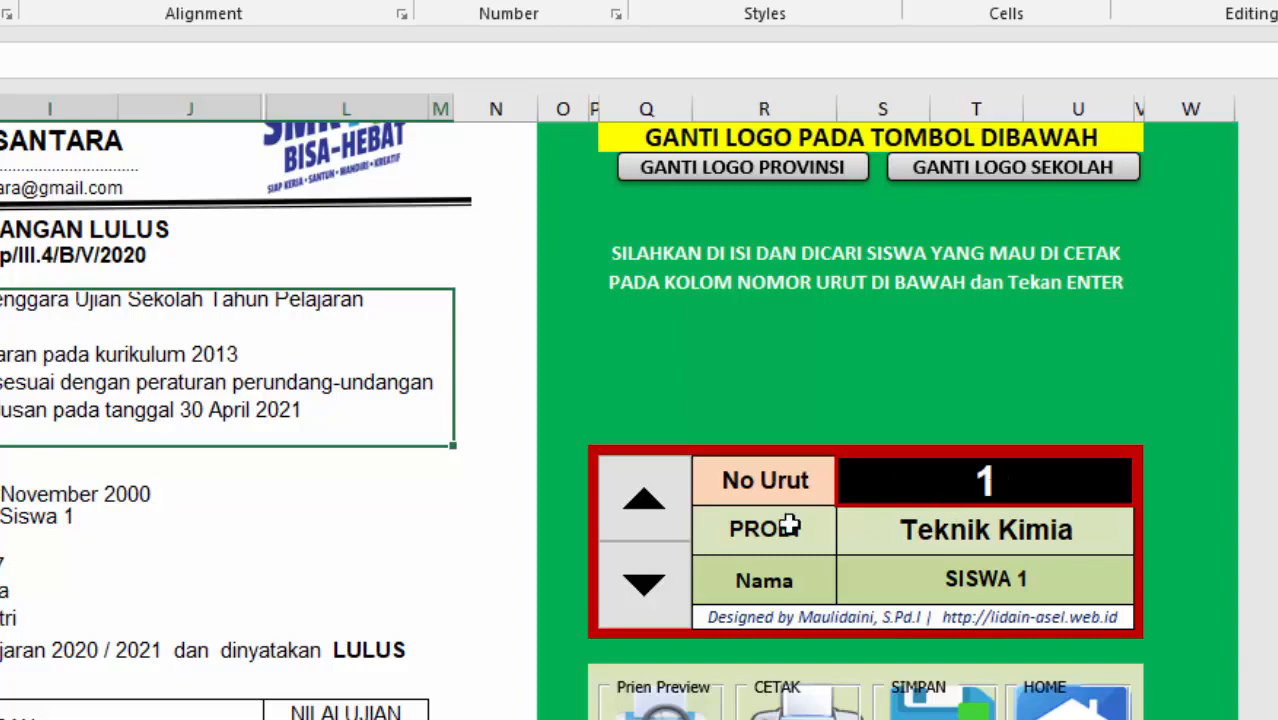
click(650, 508)
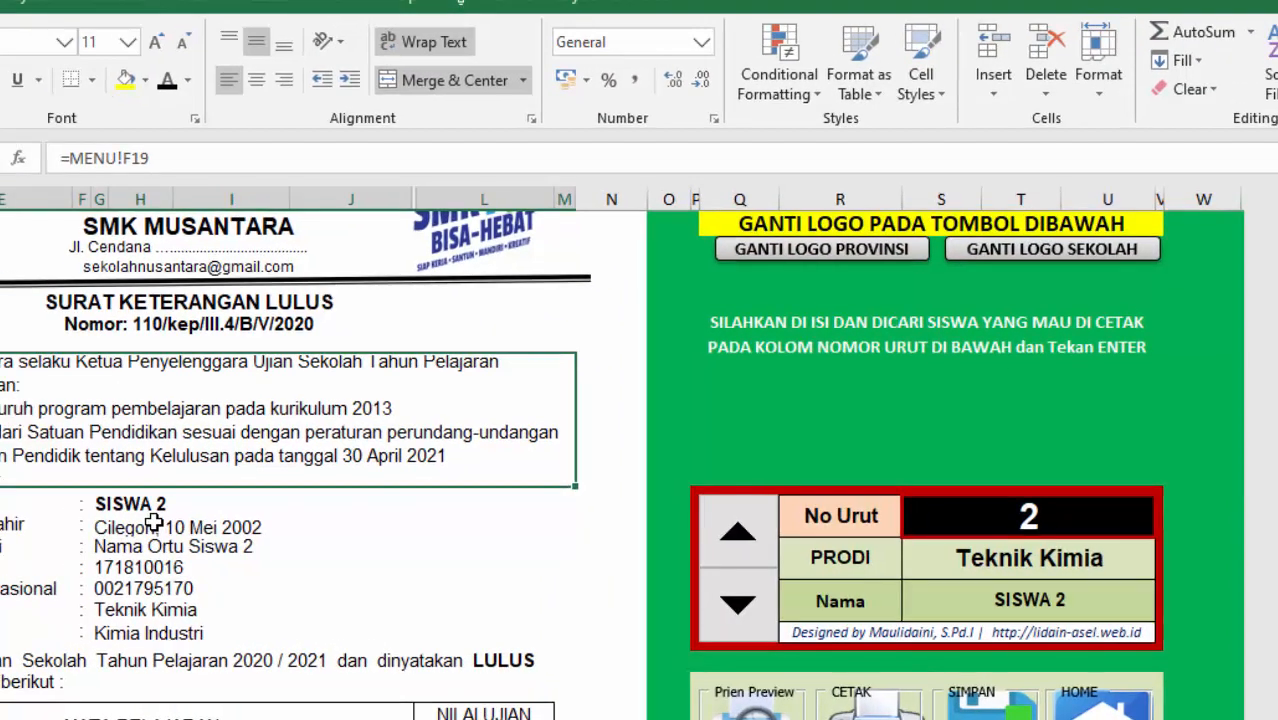
click(737, 533)
click(738, 537)
click(739, 602)
click(739, 602)
click(739, 602)
Examine the letter's score table, closing statement, signature block and QR code picture for student number 1.
scroll(413, 627, down, 10)
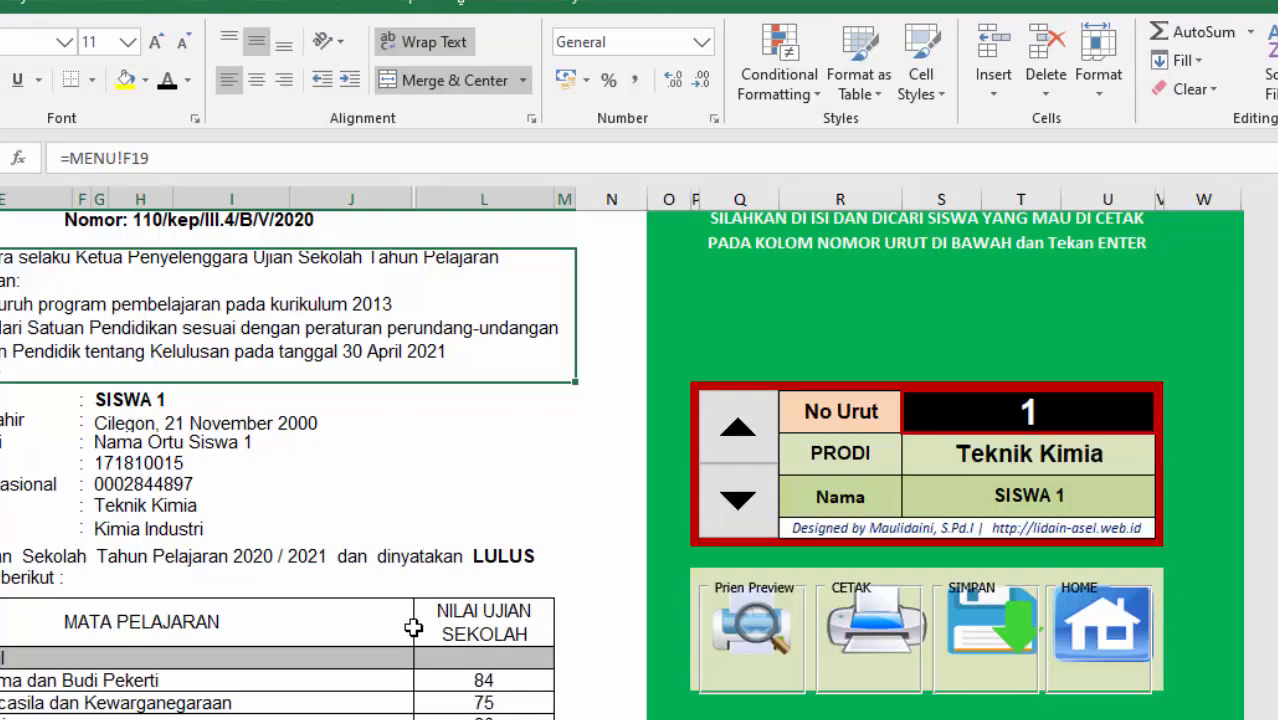
scroll(413, 627, down, 2)
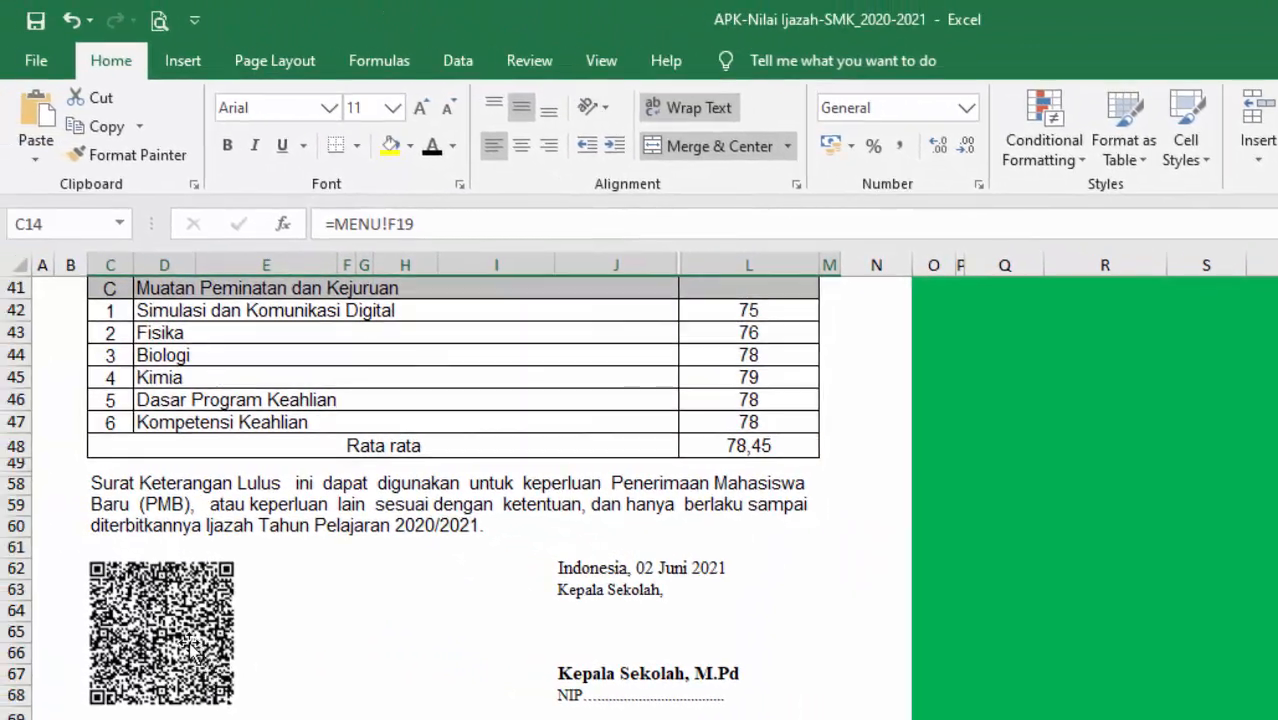
click(189, 646)
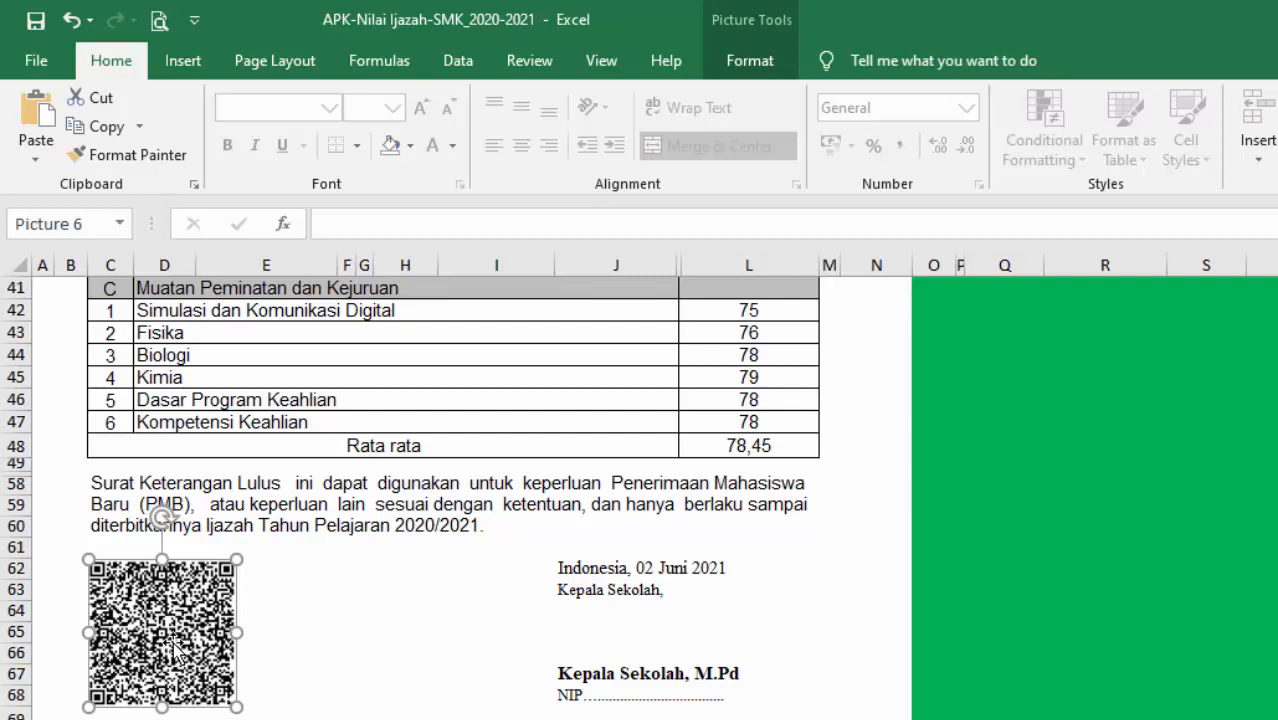
scroll(173, 650, up, 2)
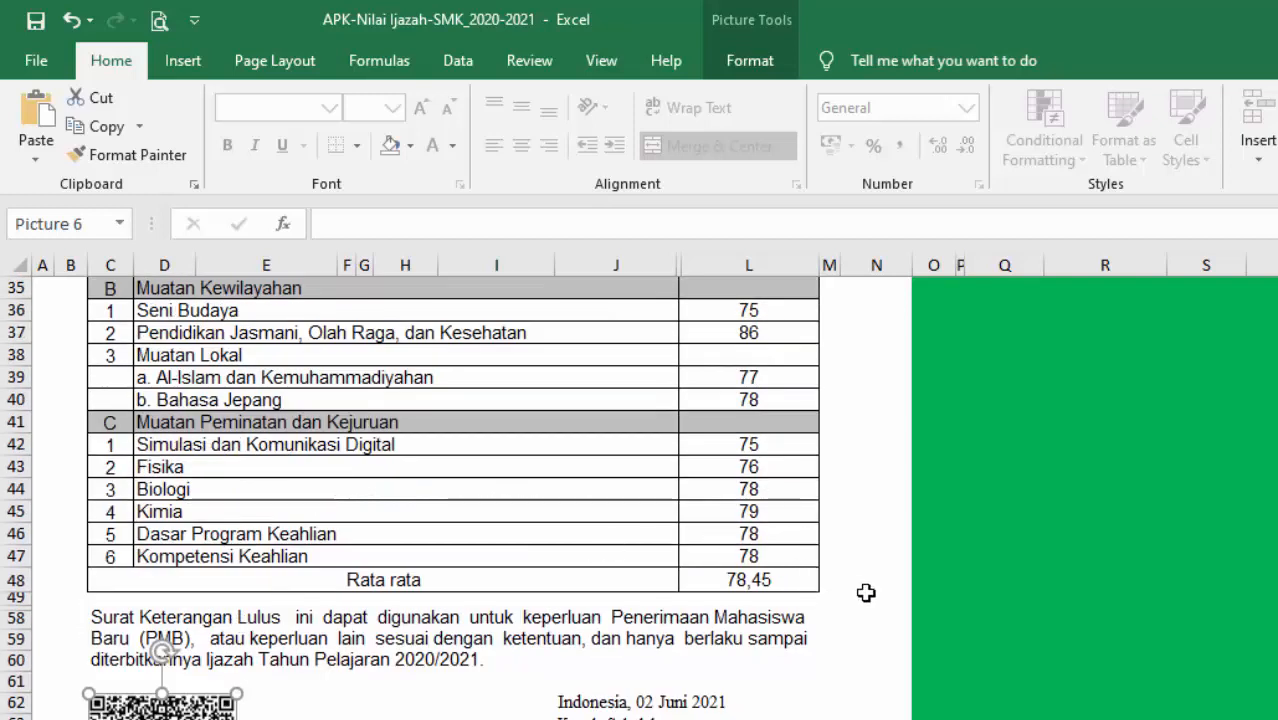
scroll(866, 593, up, 3)
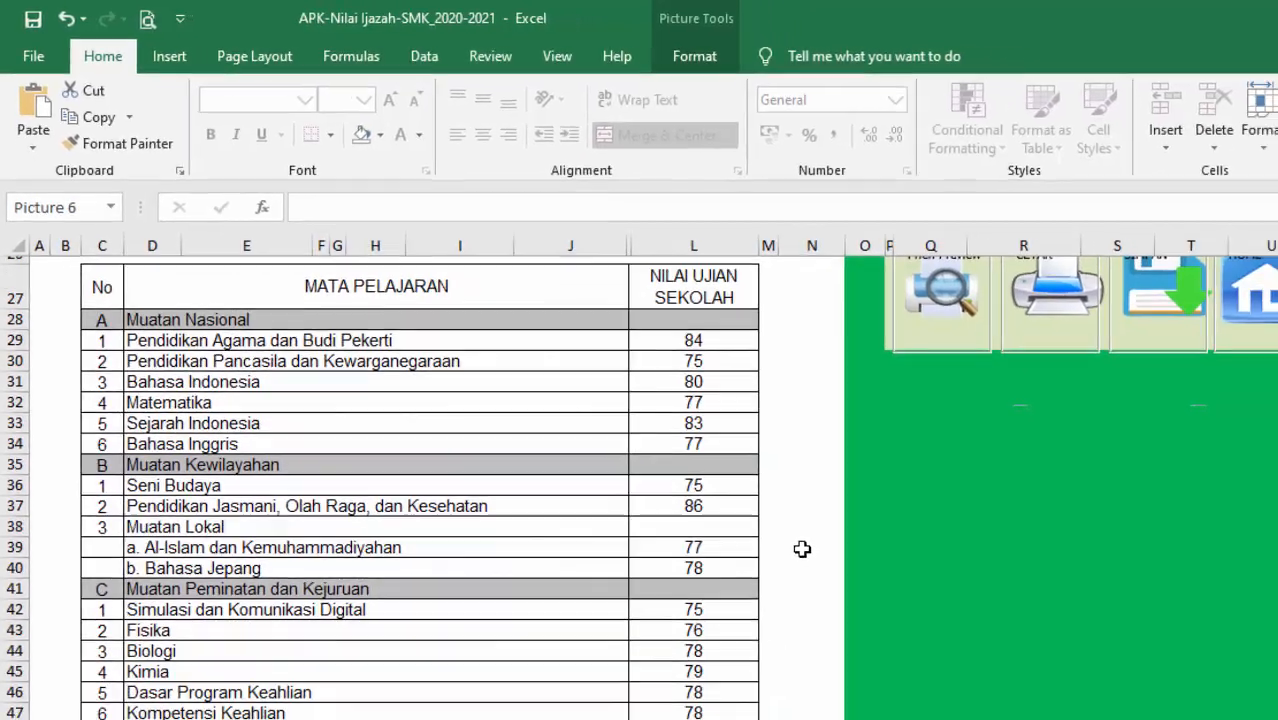
scroll(866, 593, up, 3)
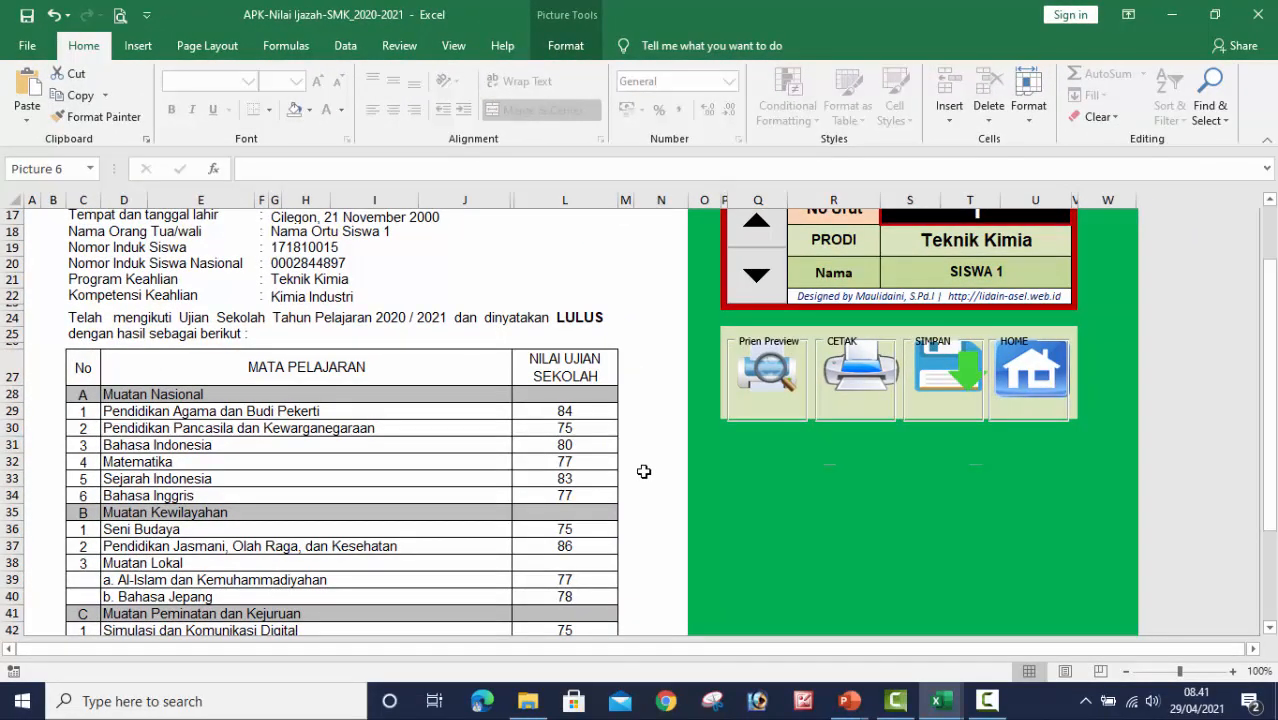
scroll(644, 471, up, 3)
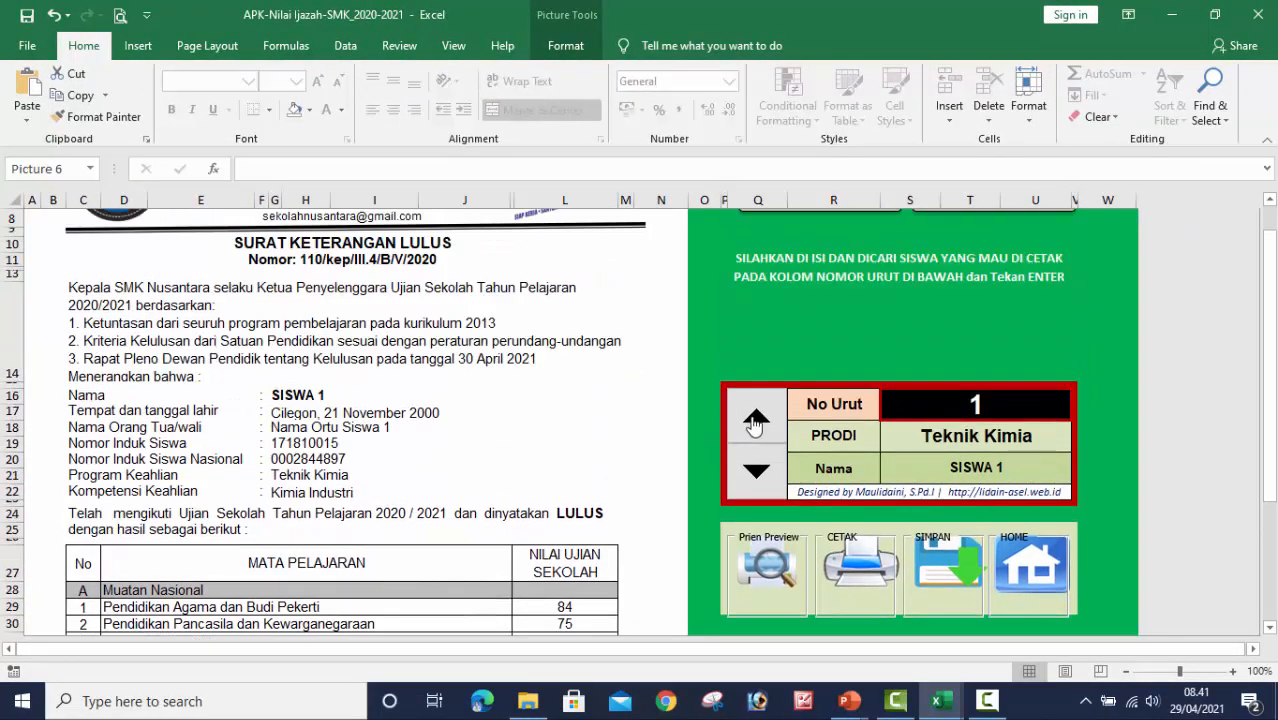
Send the graduation letter for No Urut 1 to the printer and cancel the EPSON L360 print job.
click(756, 470)
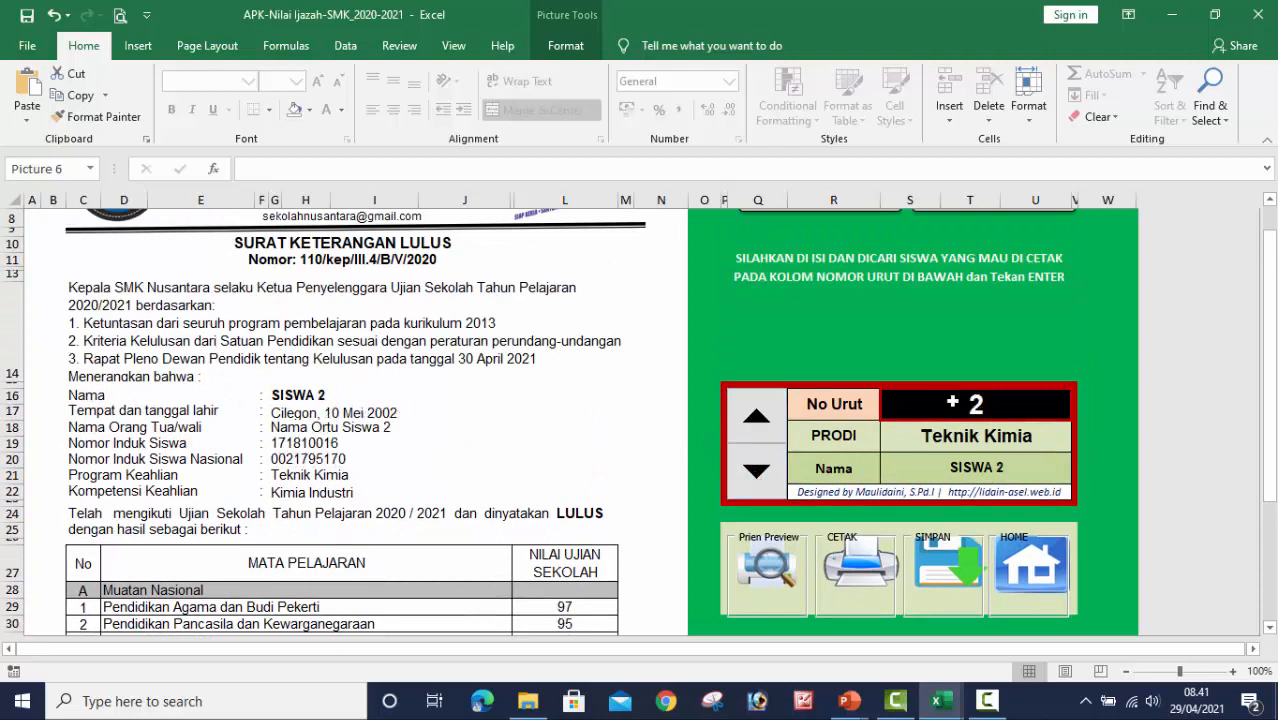
click(756, 470)
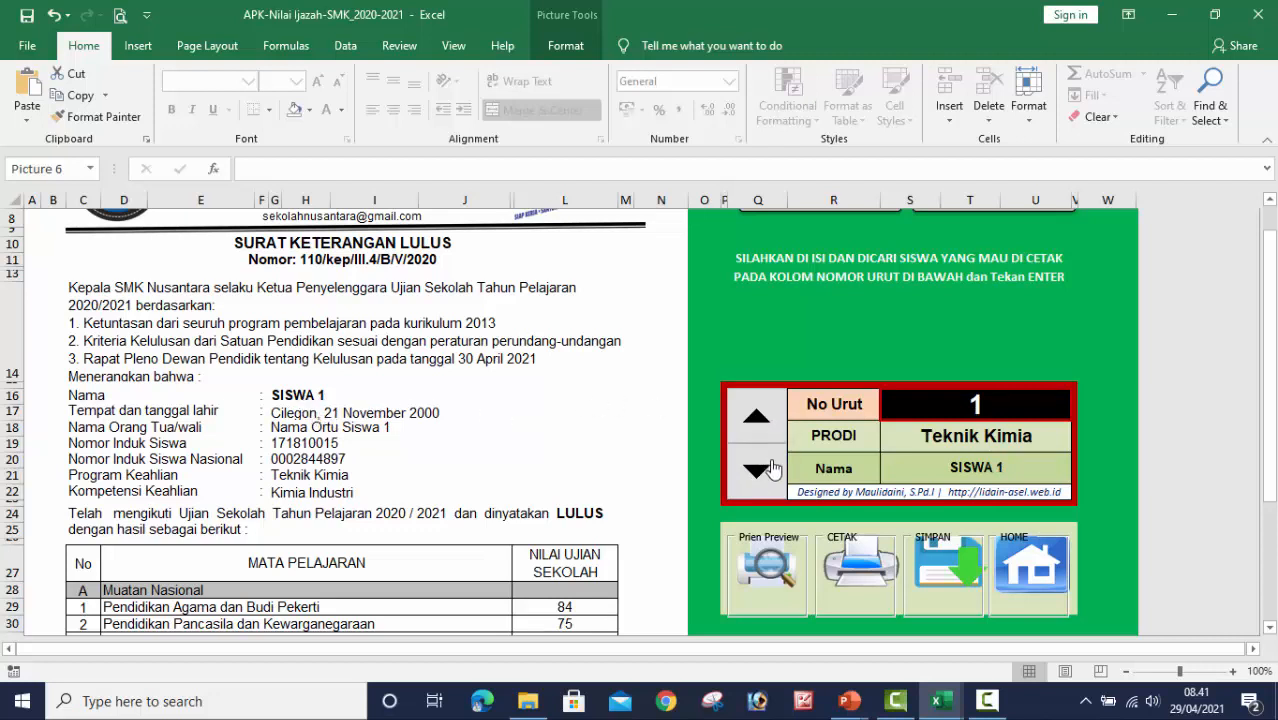
scroll(865, 610, down, 1)
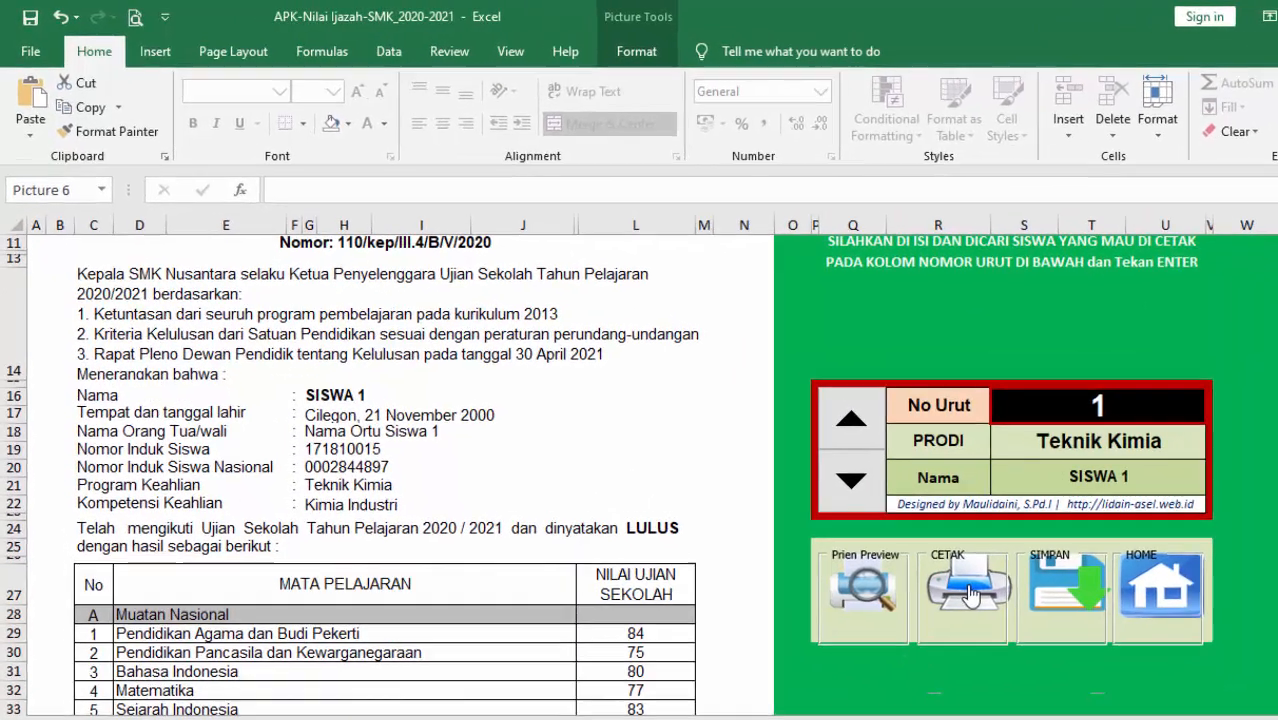
click(970, 594)
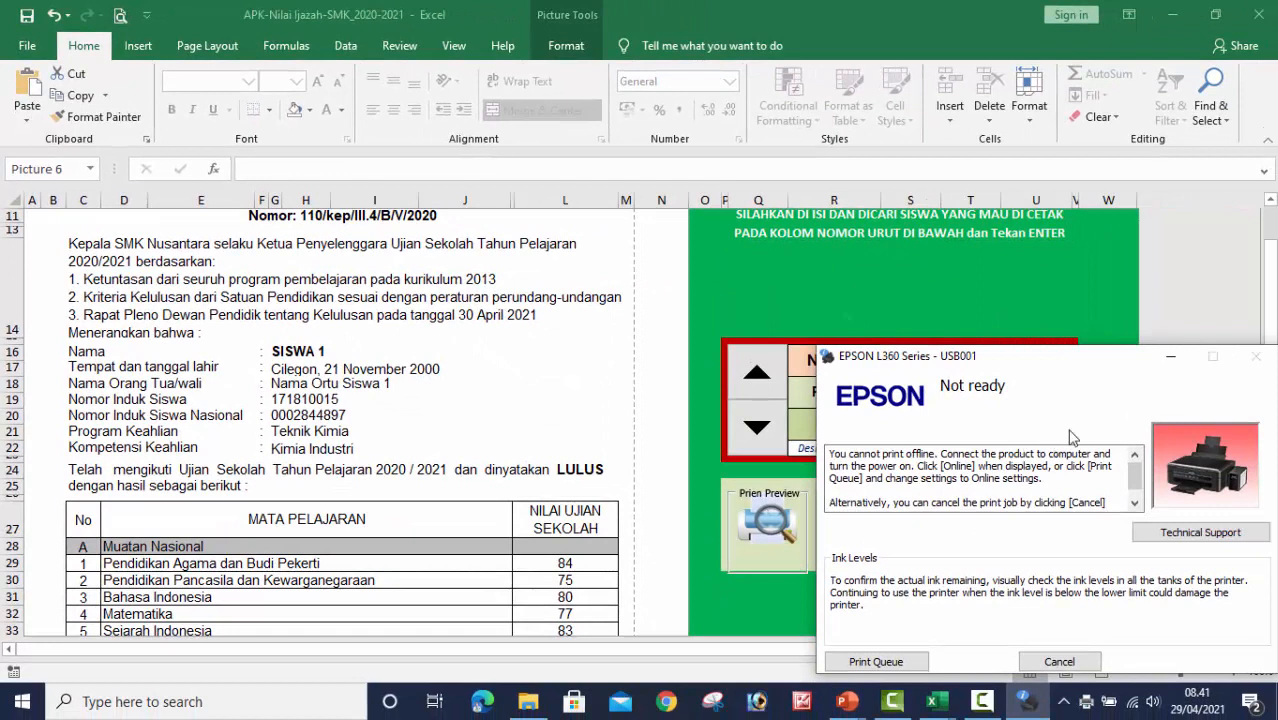
click(1062, 663)
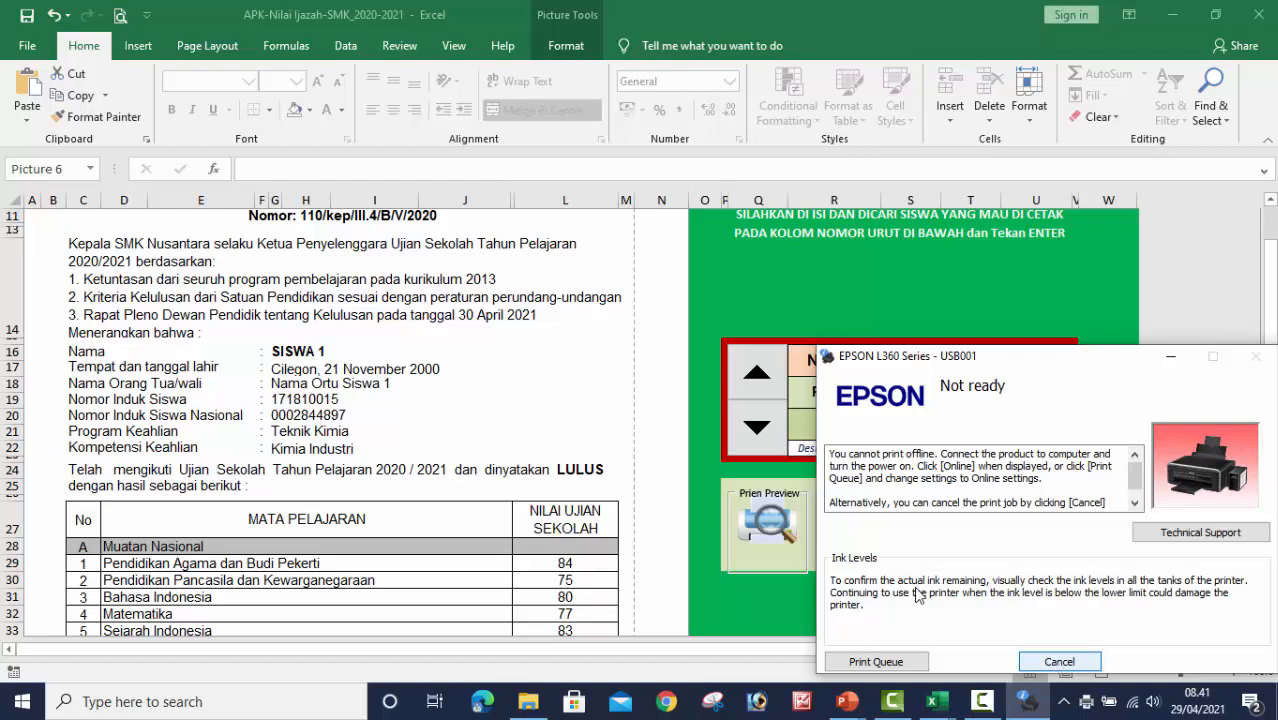
click(1058, 663)
Preview the printed letter with margins shown, move the left margin slightly outward, and close the preview.
scroll(679, 542, down, 3)
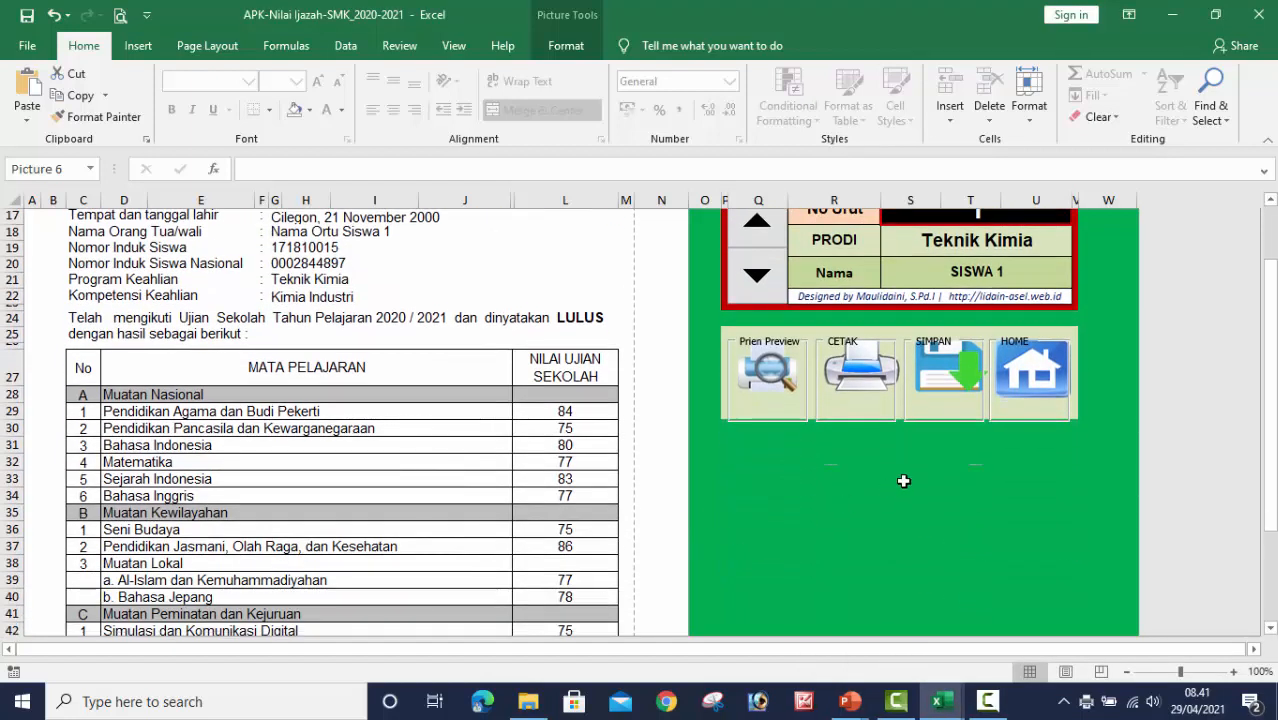
click(782, 380)
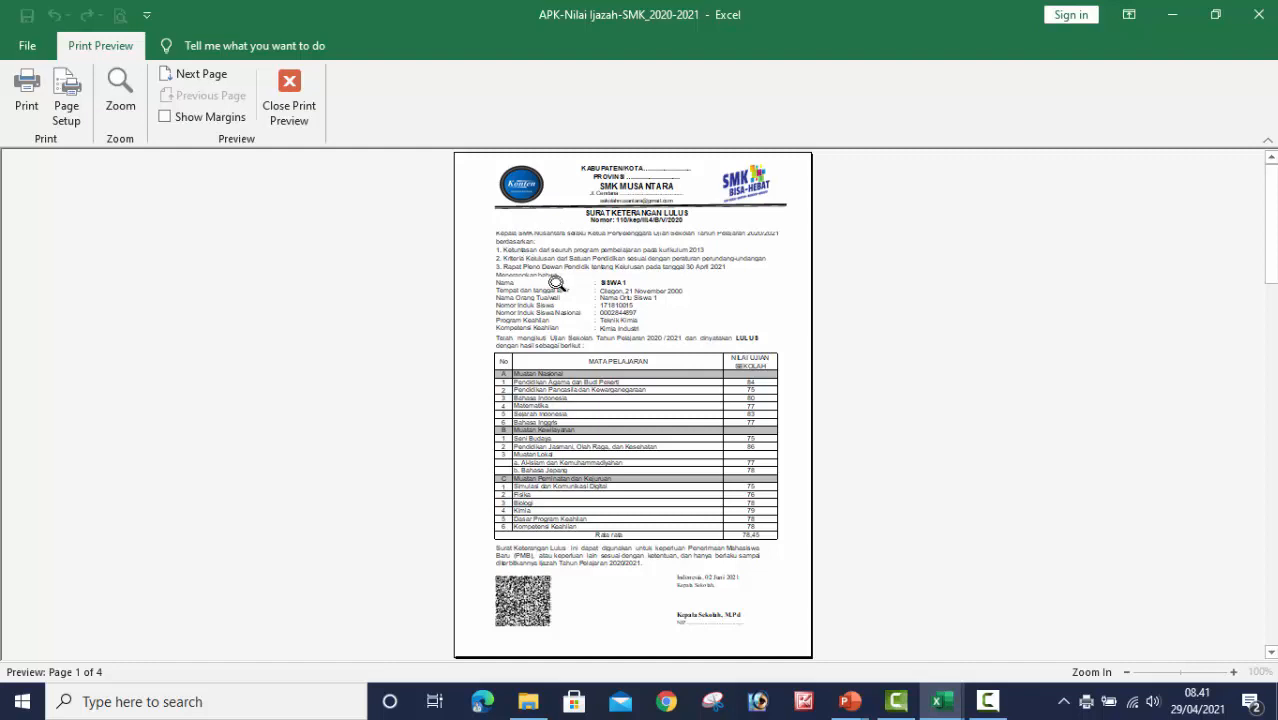
click(165, 116)
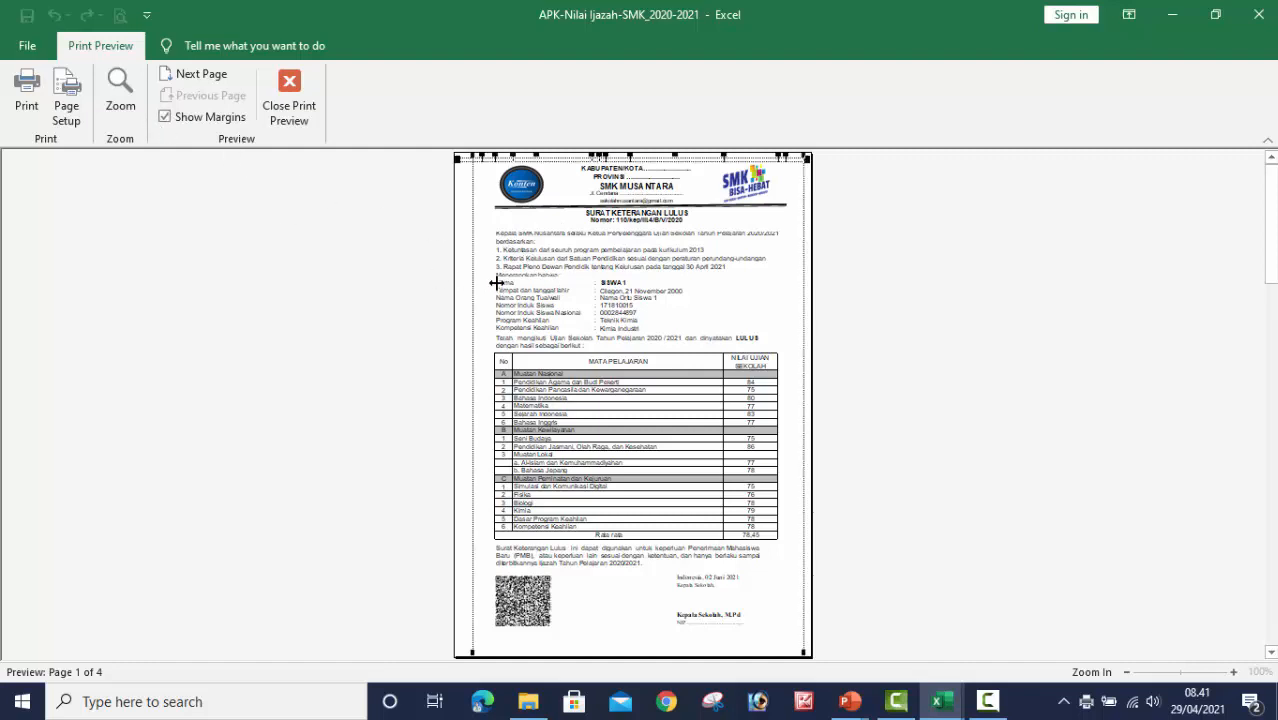
drag(474, 252, 469, 252)
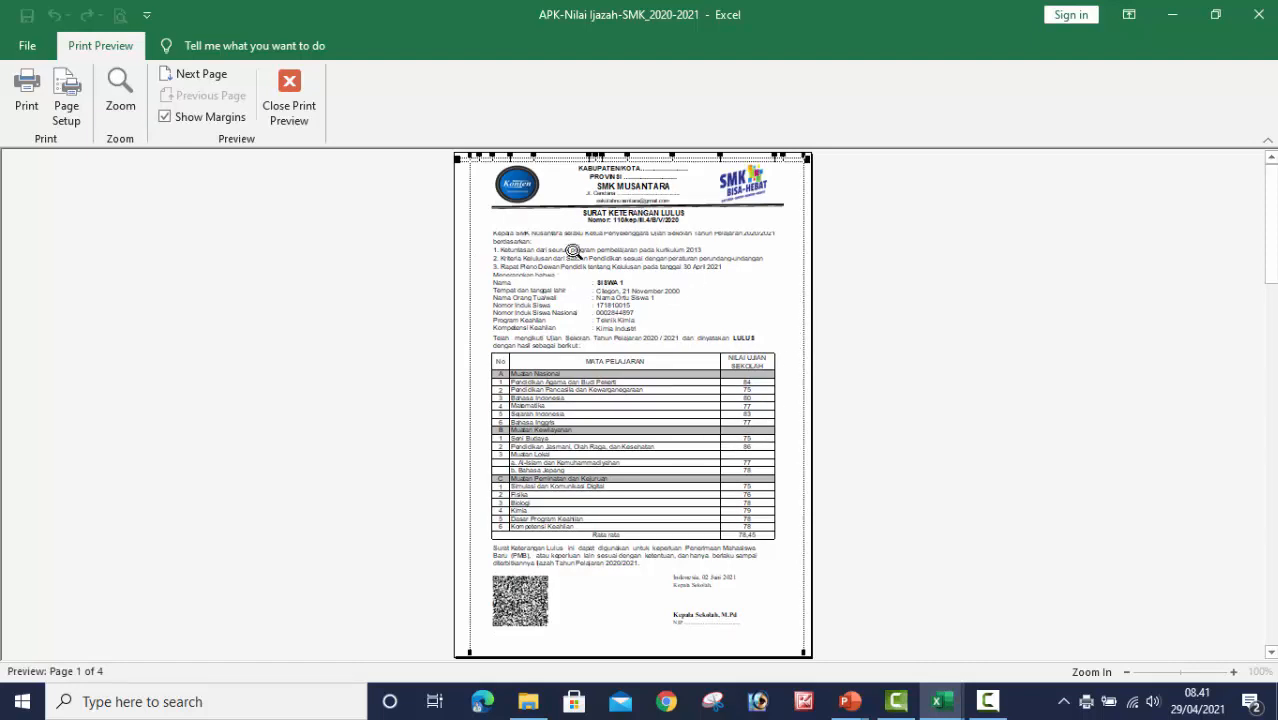
click(300, 108)
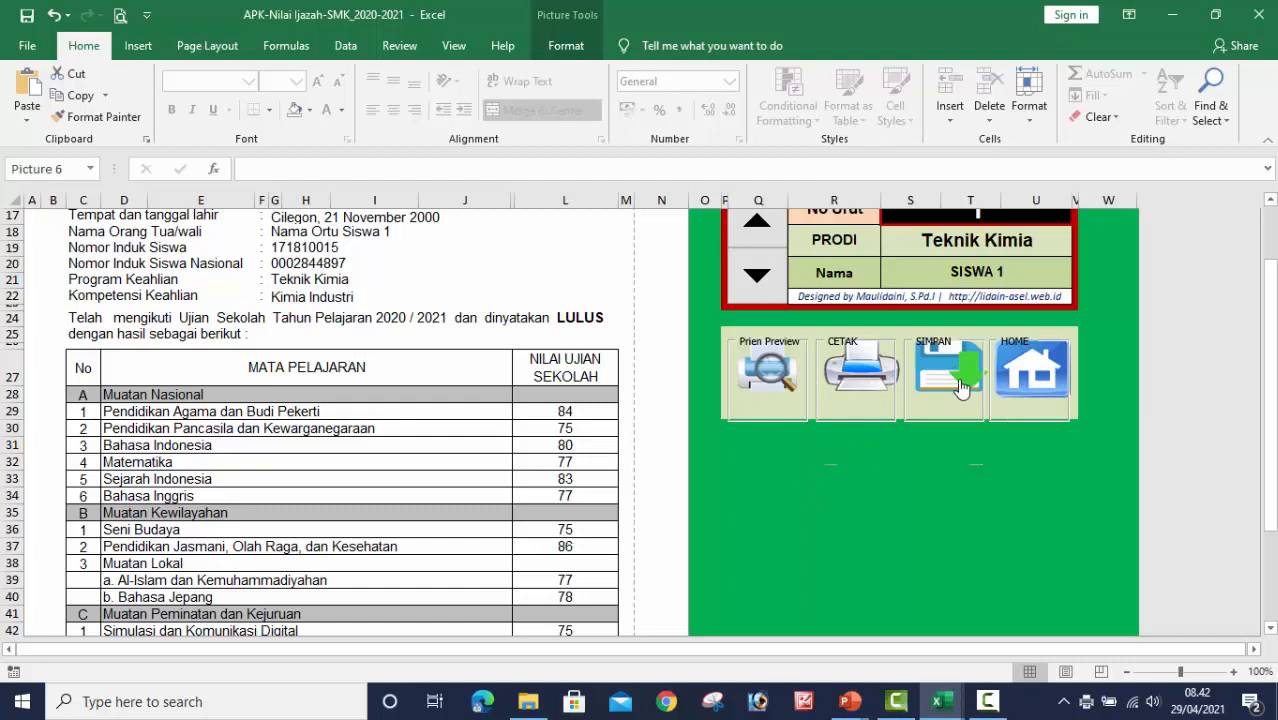
Step the No Urut selector through the students and leave the letter on student number 2.
scroll(700, 485, up, 2)
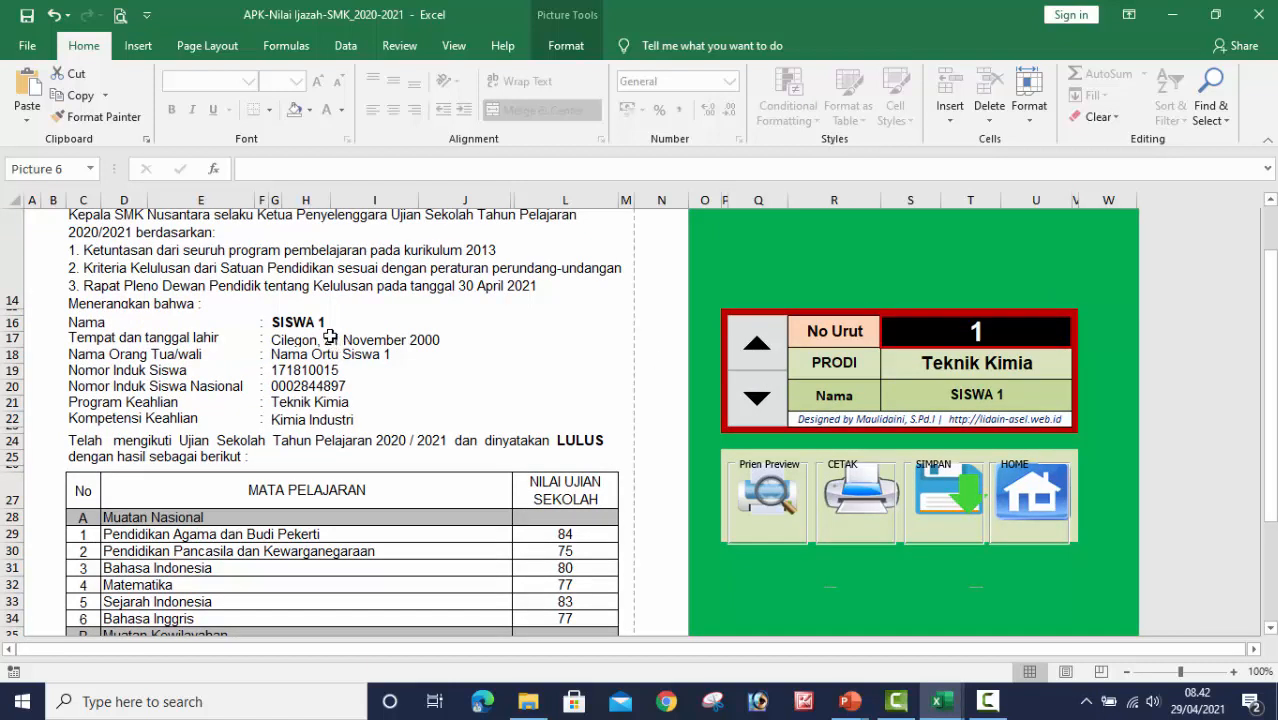
click(766, 400)
click(760, 343)
click(760, 343)
click(757, 398)
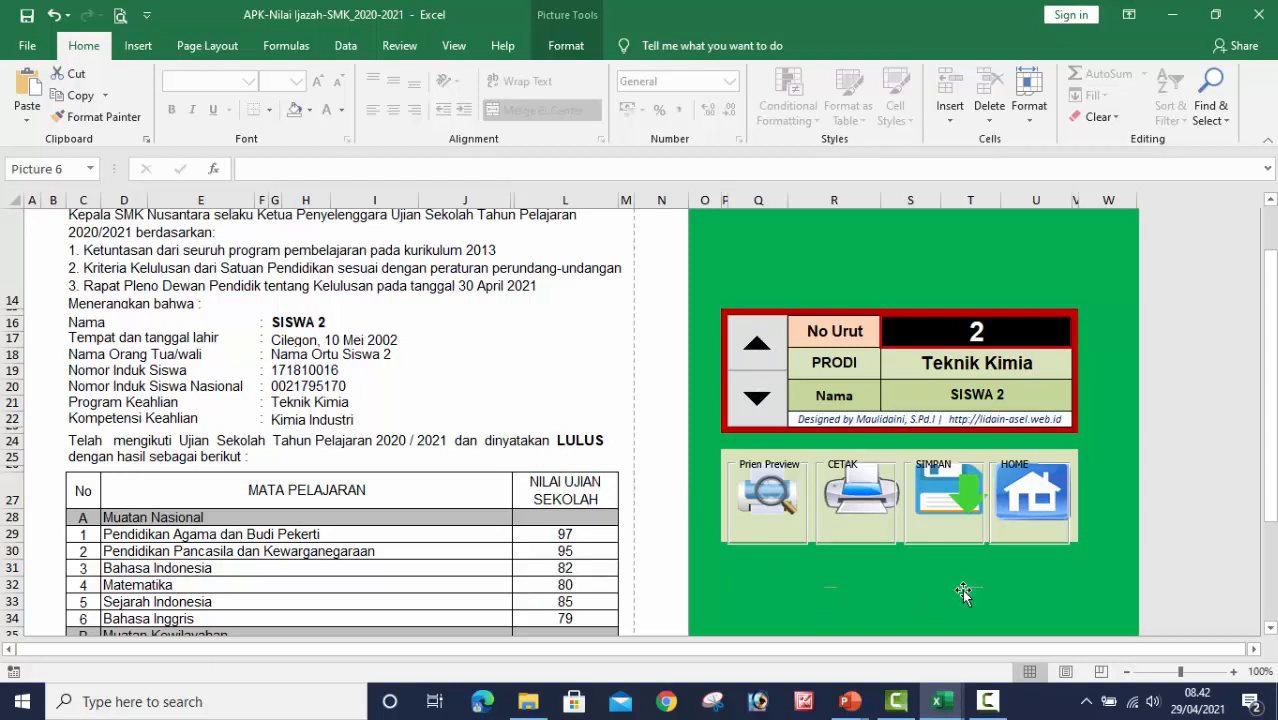
Return to the home sheet and look over its letterhead and principal data sections.
click(1045, 500)
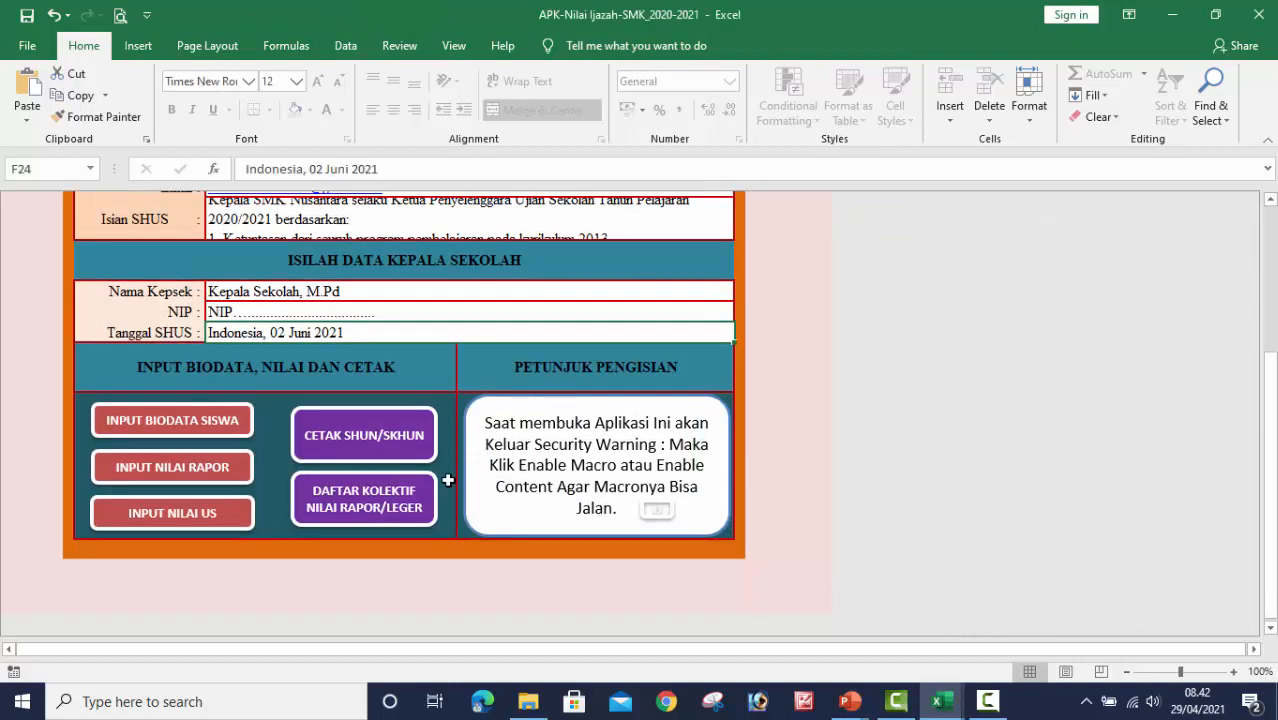
scroll(448, 480, up, 5)
scroll(448, 480, up, 1)
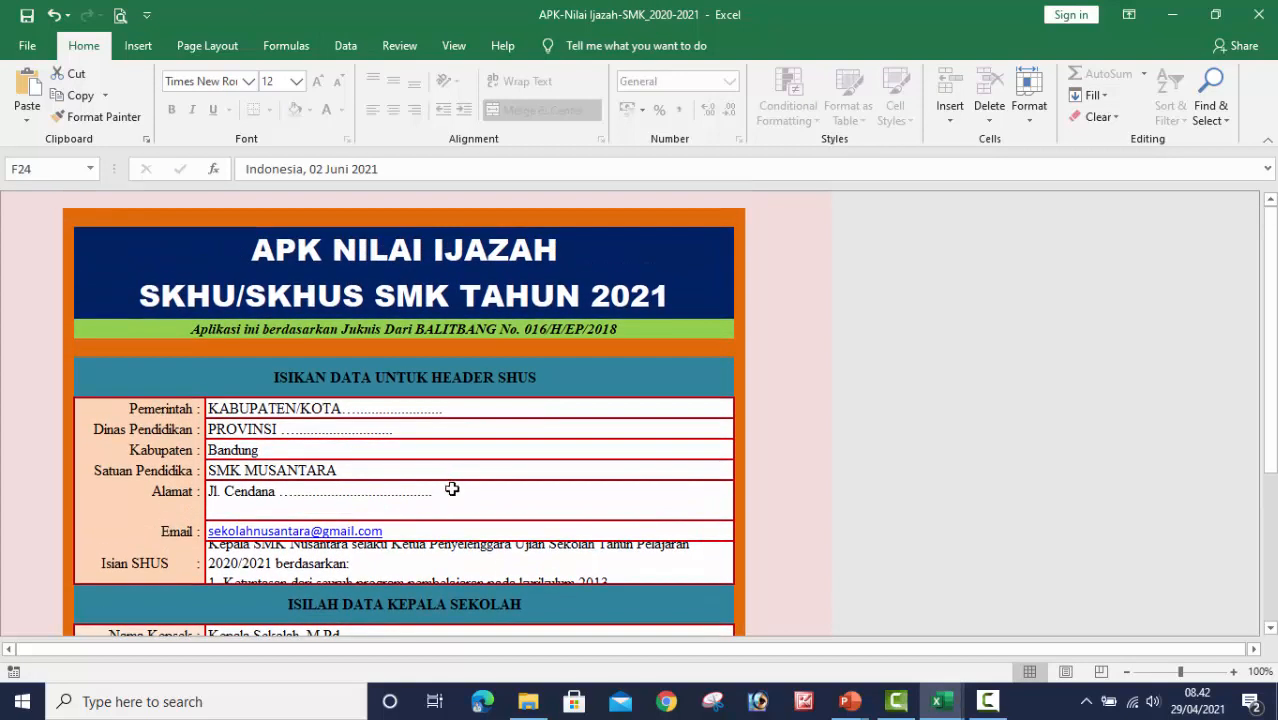
scroll(468, 474, down, 1)
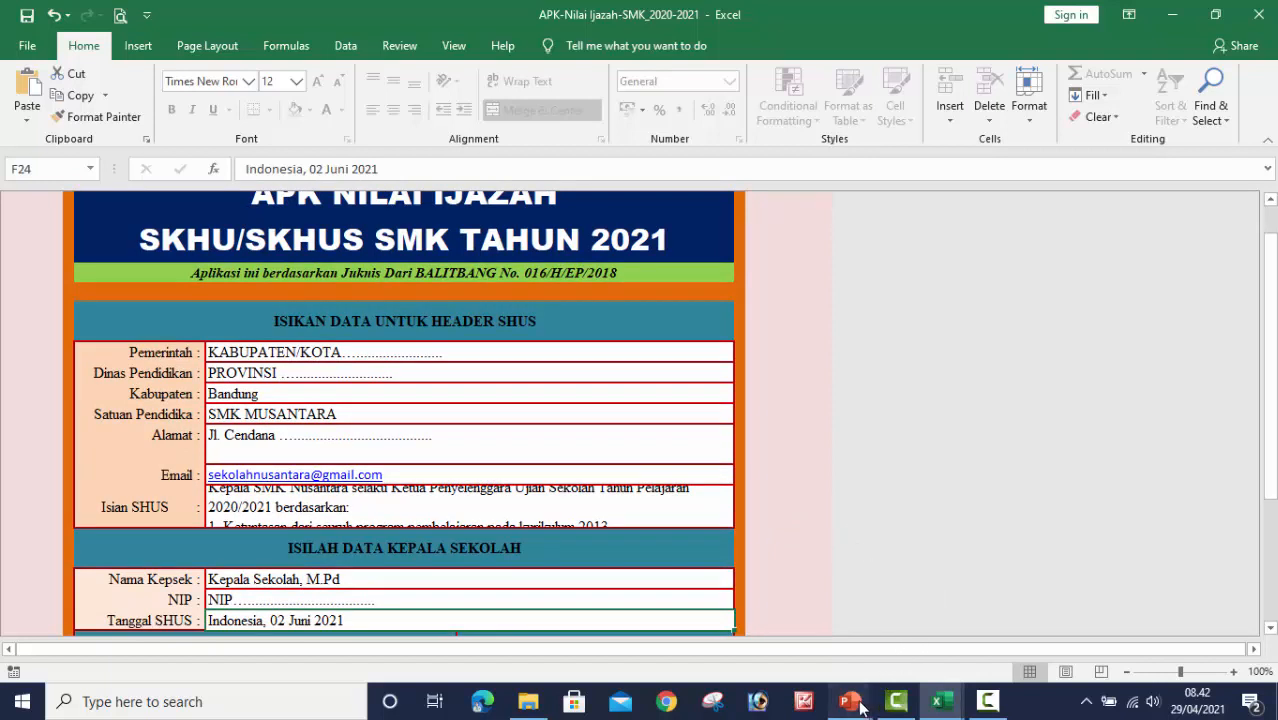
Switch to the PowerPoint slide show and open the APK NILAI IJAZAH SMA workbook from its link on slide 4.
mouse_move(849, 700)
click(961, 612)
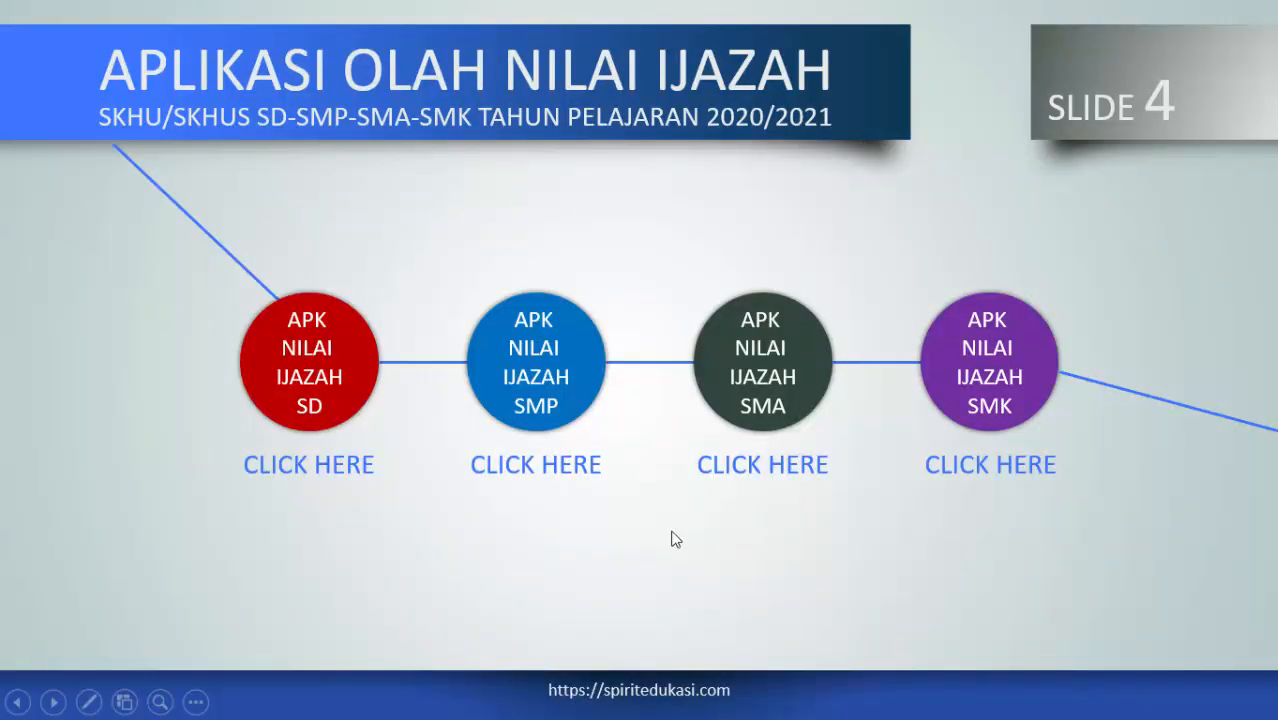
click(790, 466)
click(662, 450)
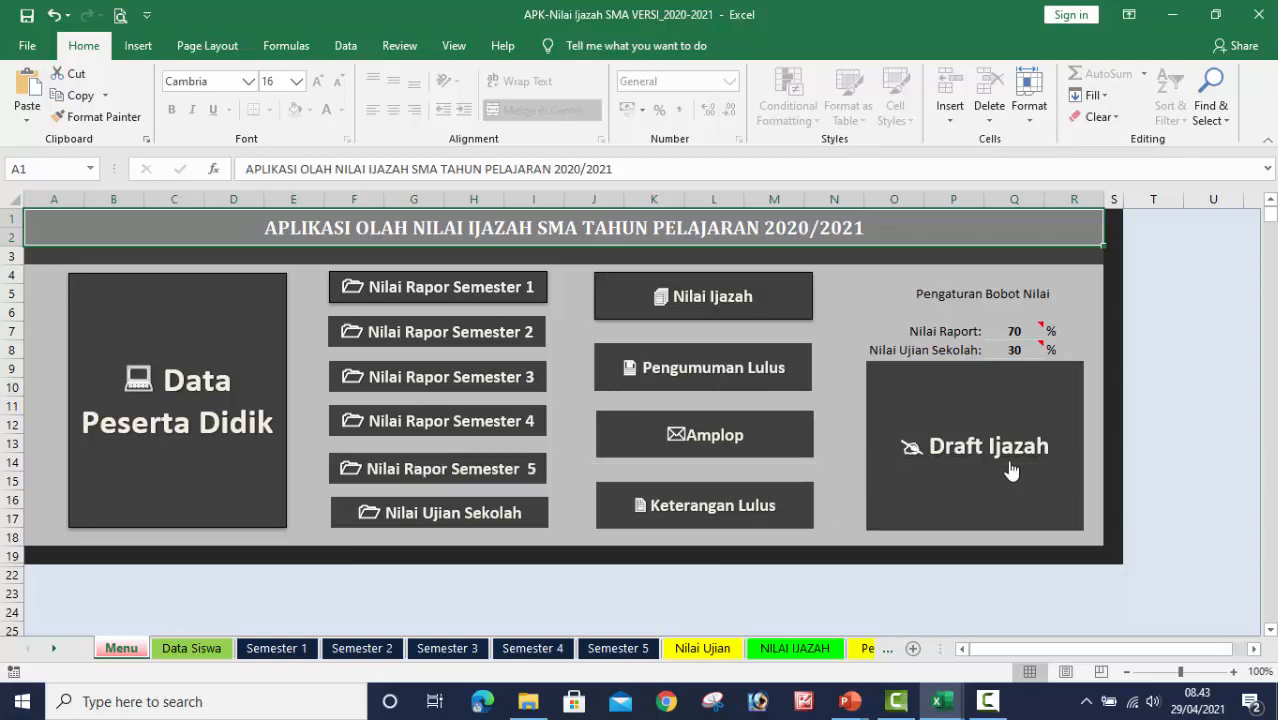
View the Data Peserta Didik sheet, return to the menu, and open the Nilai Rapor Semester 1 sheet.
click(205, 420)
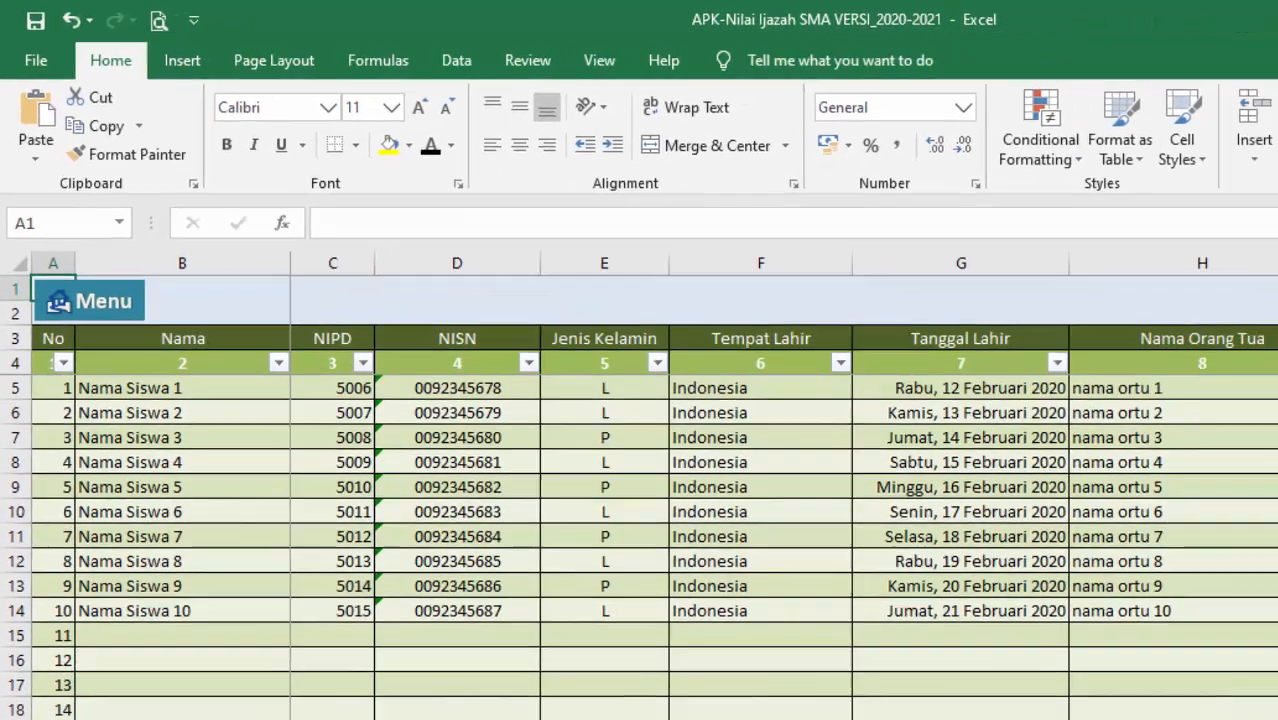
click(76, 389)
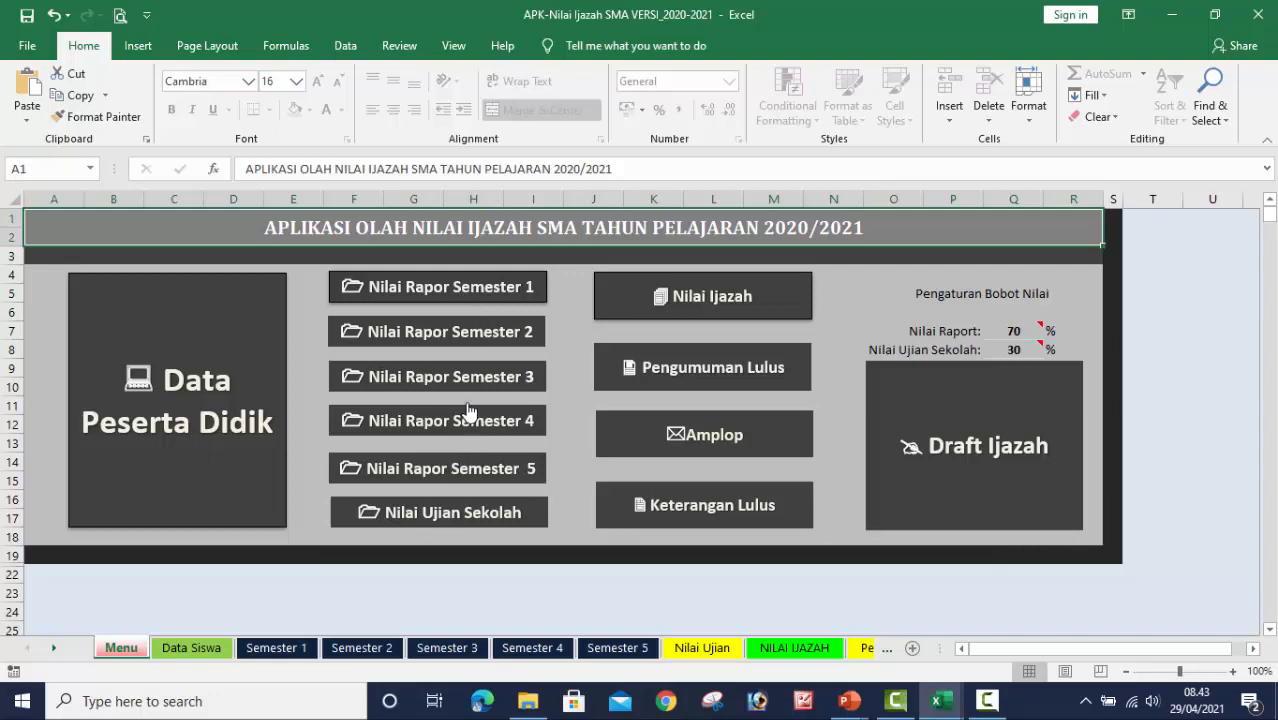
click(455, 291)
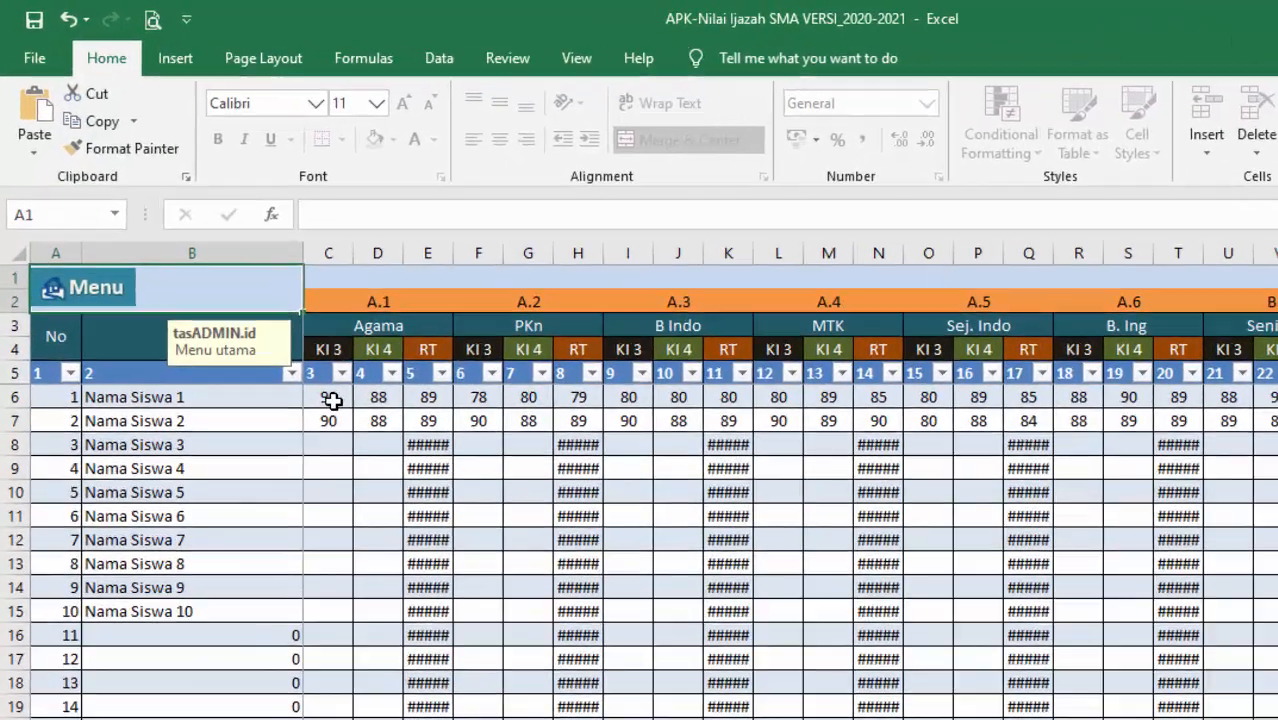
Clear the Agama KI 3 and KI 4 grades of Nama Siswa 1 and Nama Siswa 2 in the Semester 1 sheet.
drag(332, 400, 368, 420)
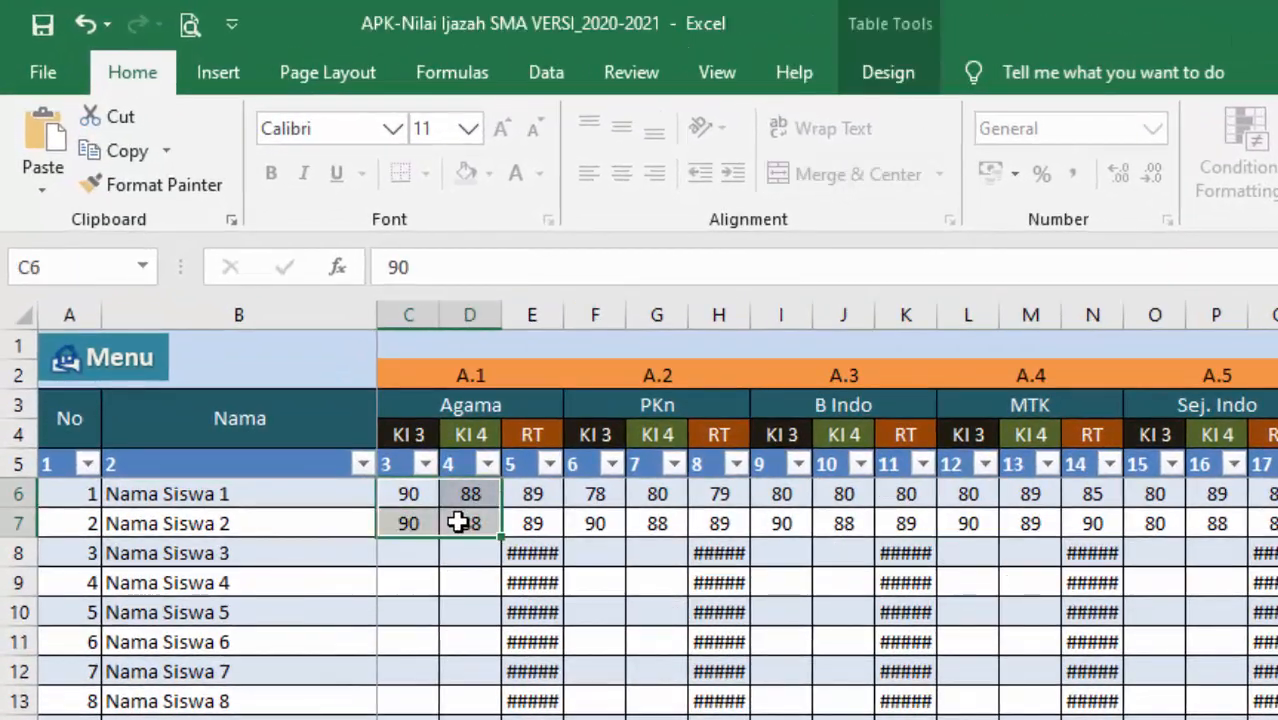
key(Delete)
click(434, 582)
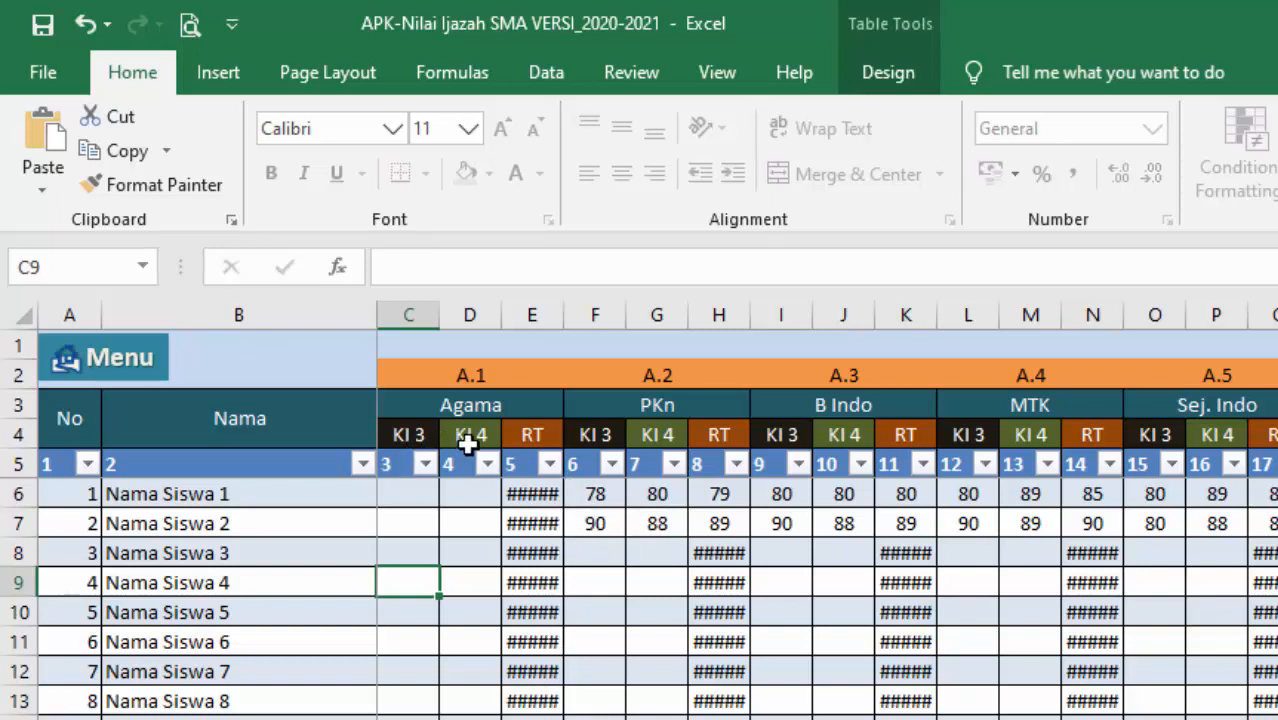
Enter Agama grades of 78 for KI 3 and 80 for KI 4 for Nama Siswa 1.
click(409, 503)
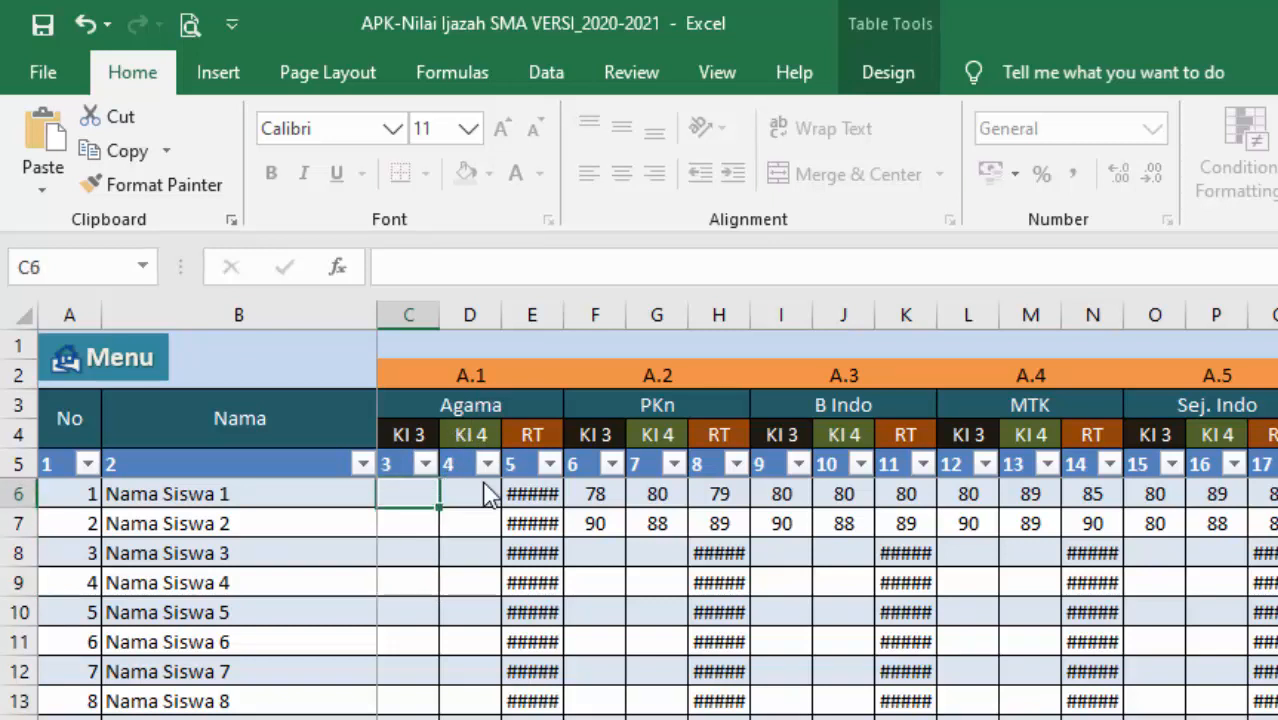
text(78)
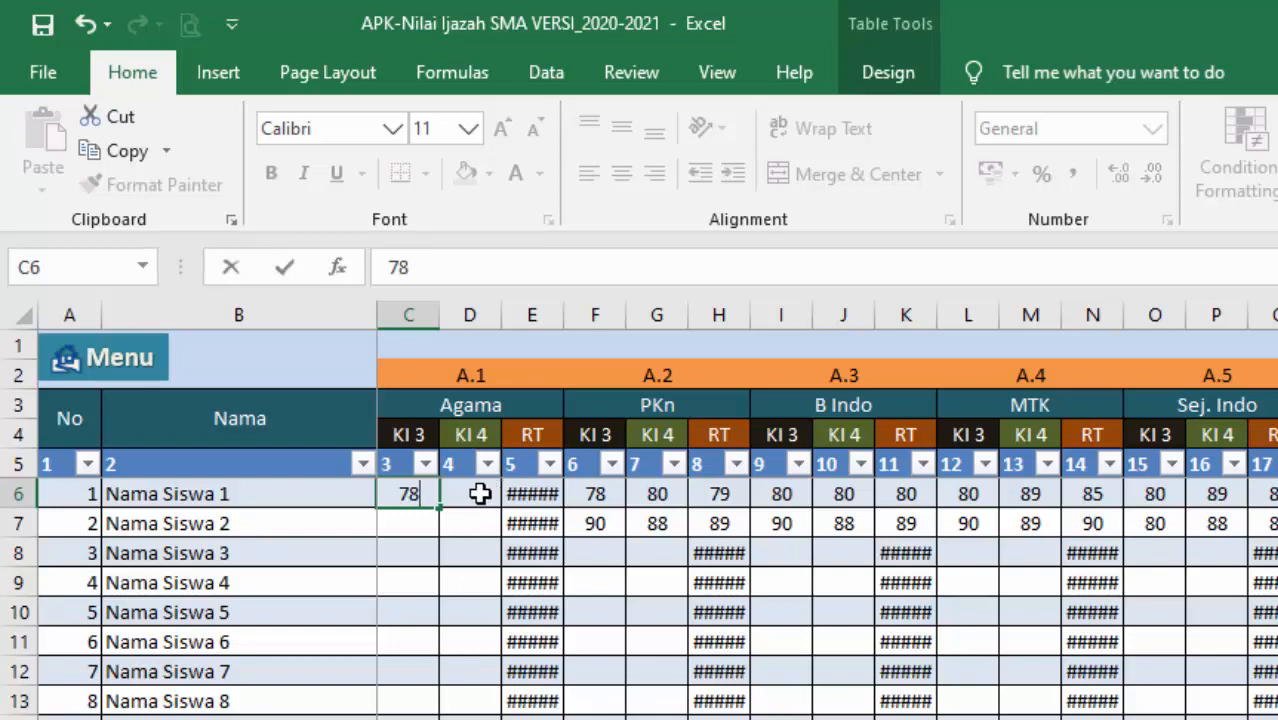
click(464, 497)
text(80)
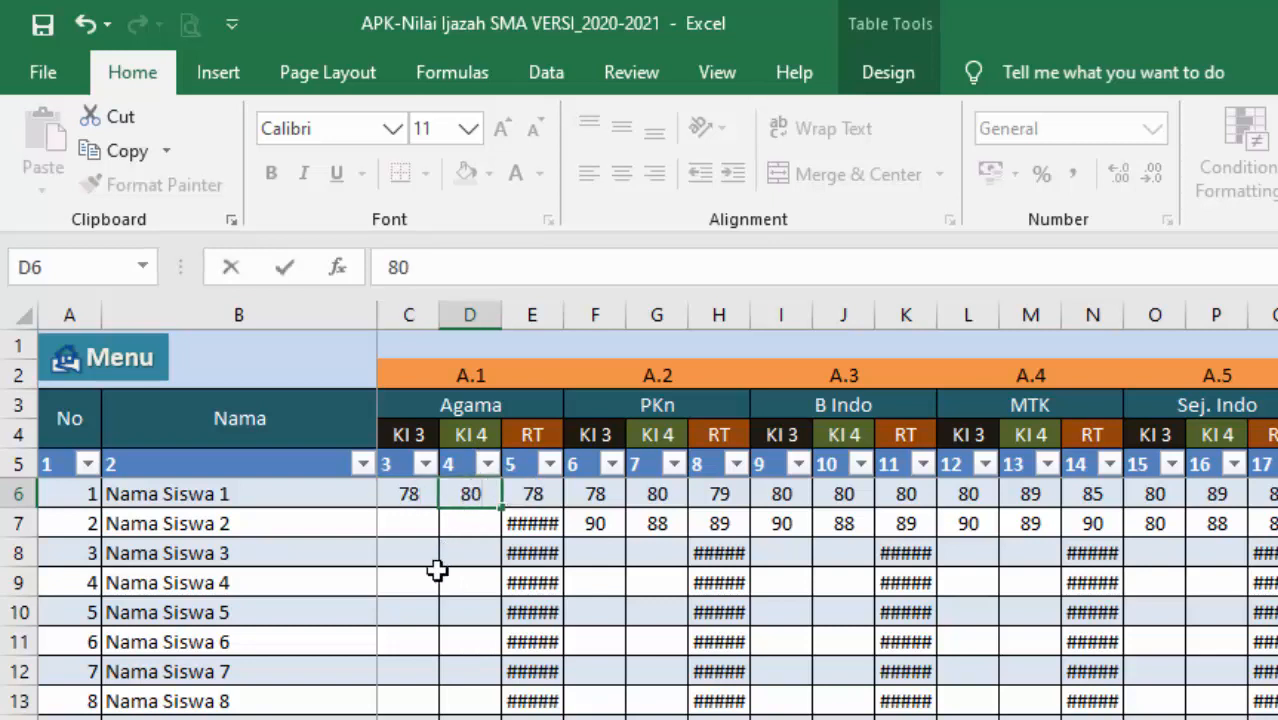
click(432, 575)
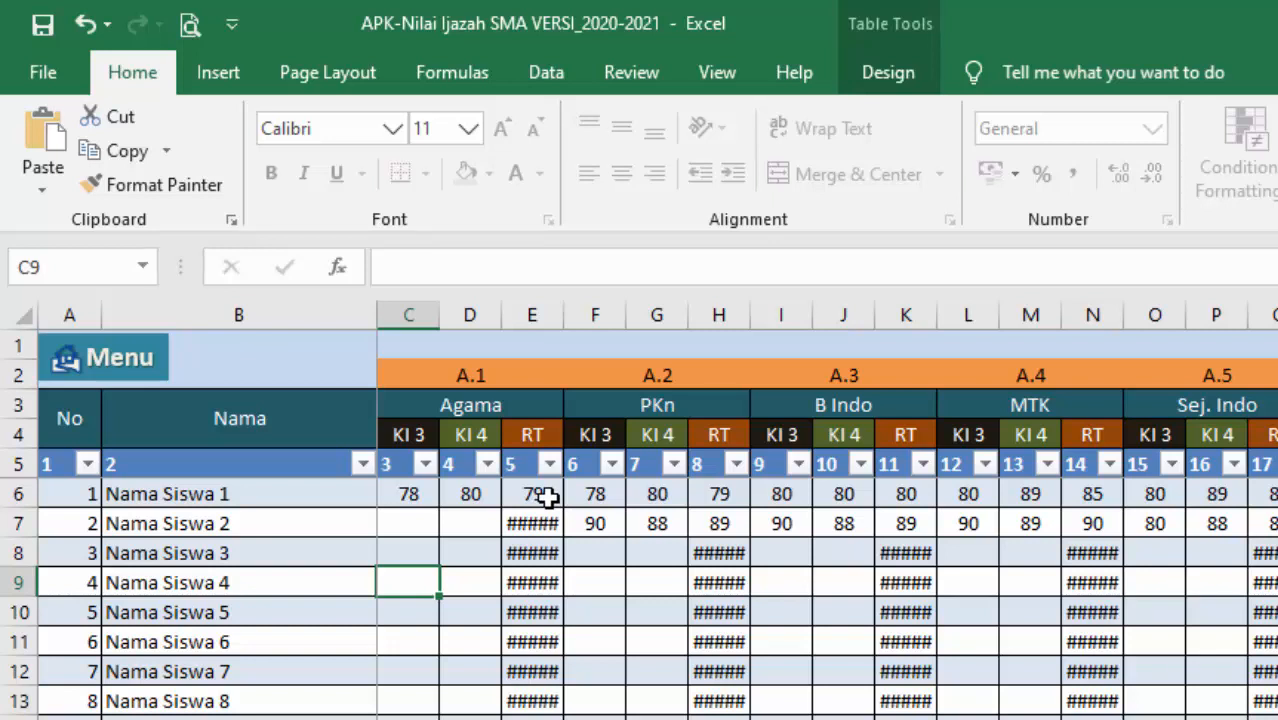
Enter Agama grades of 80 for KI 3 and 89 for KI 4 for Nama Siswa 2.
click(401, 535)
text(80)
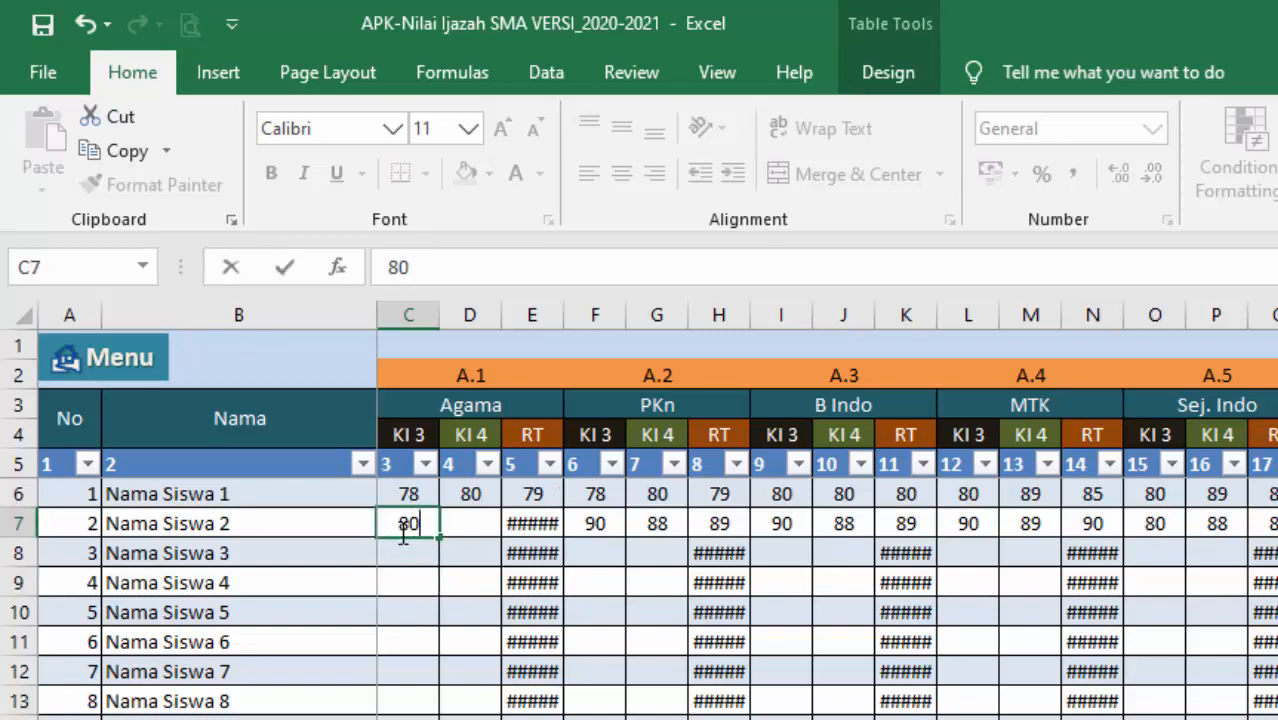
click(470, 523)
text(89)
click(462, 606)
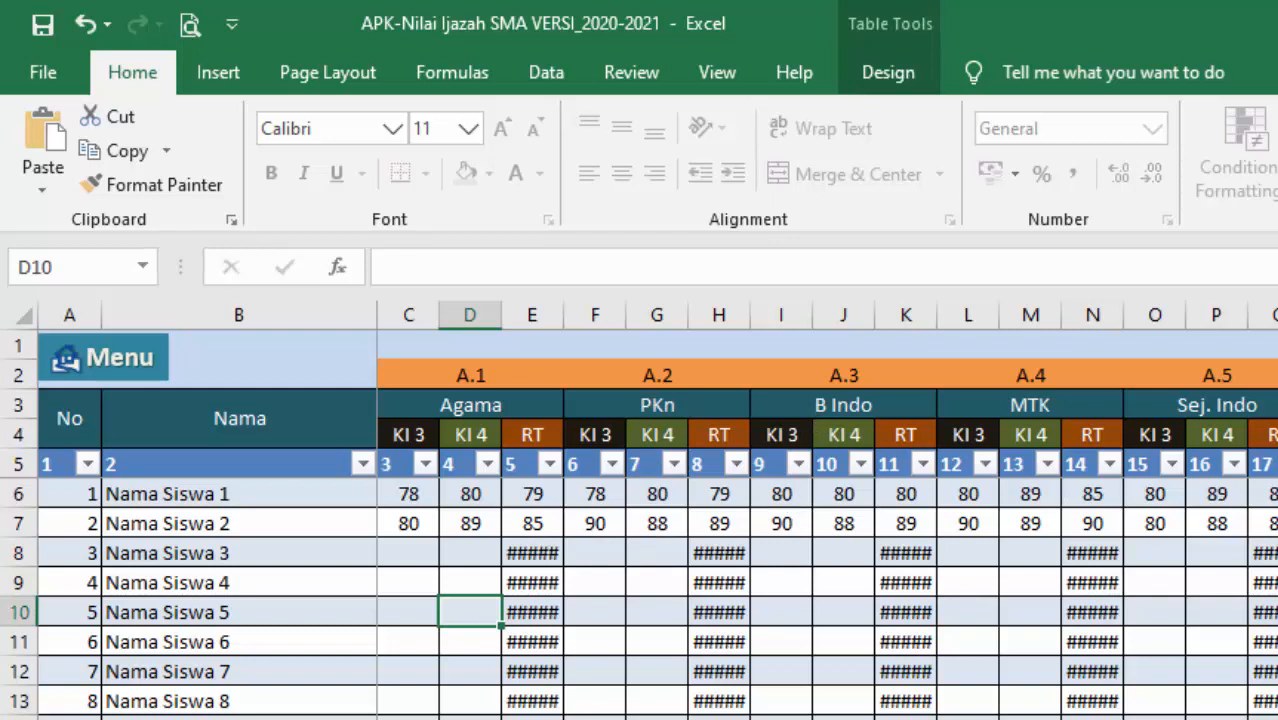
Look over the Semester 1 subject columns beyond Agama, examining the Mulok 1 to 3 and Geografi headers.
scroll(827, 520, right, 5)
scroll(827, 520, right, 5)
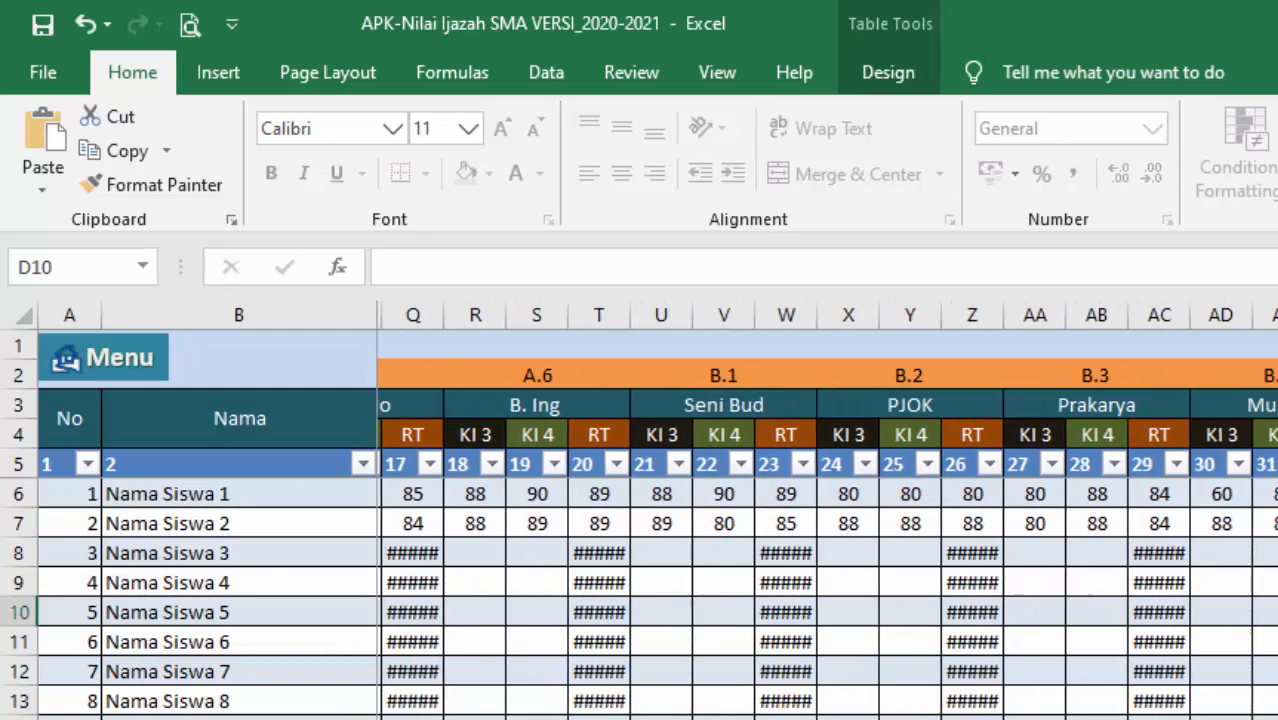
click(1221, 405)
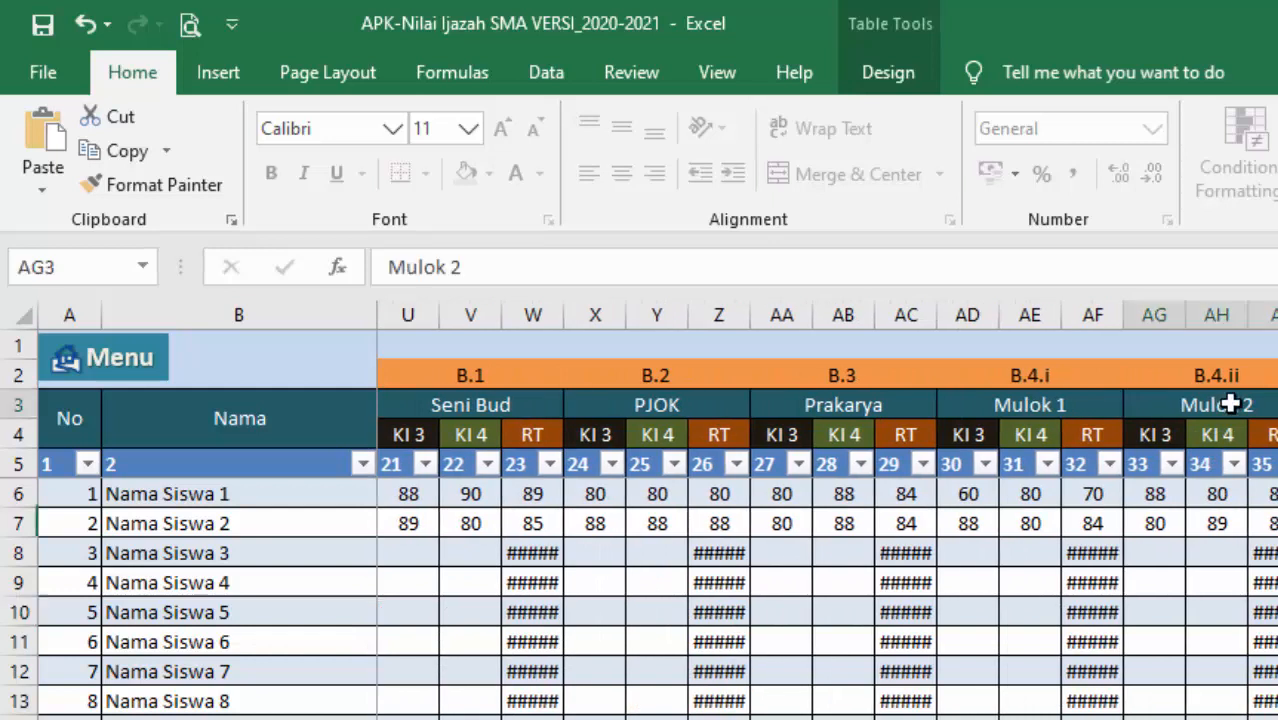
click(1052, 404)
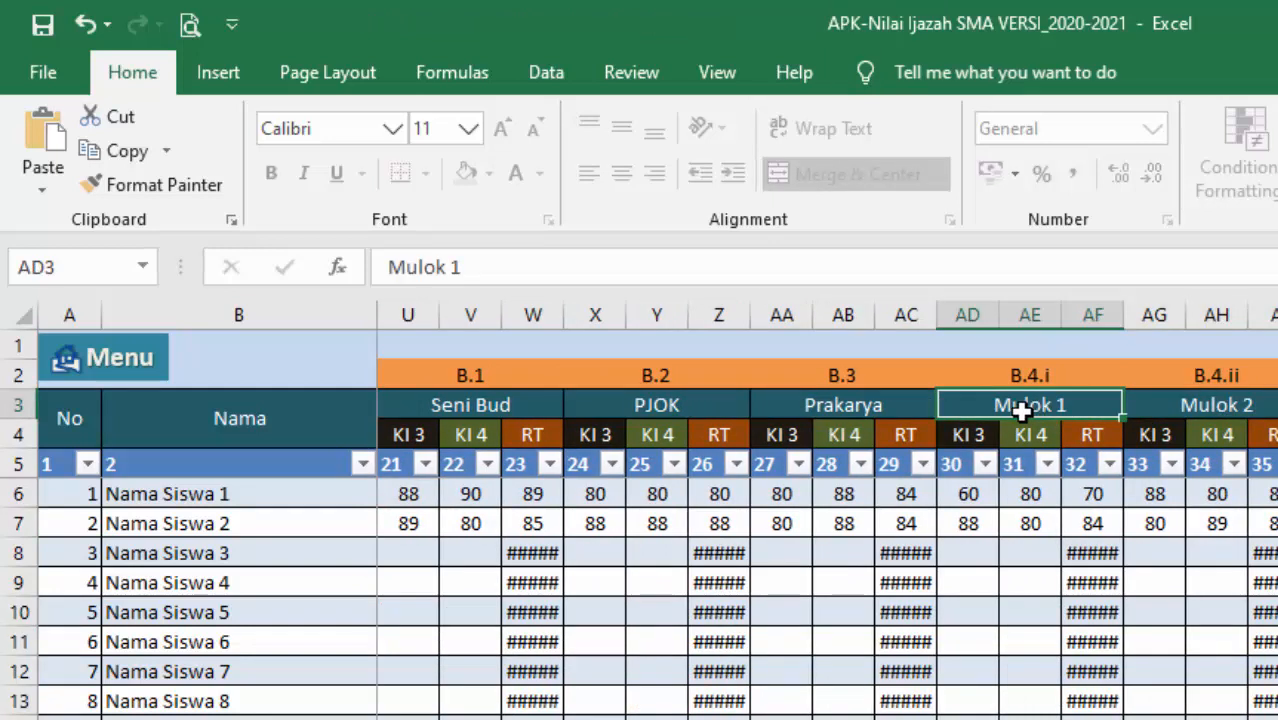
key(Right)
key(Right)
key(Right)
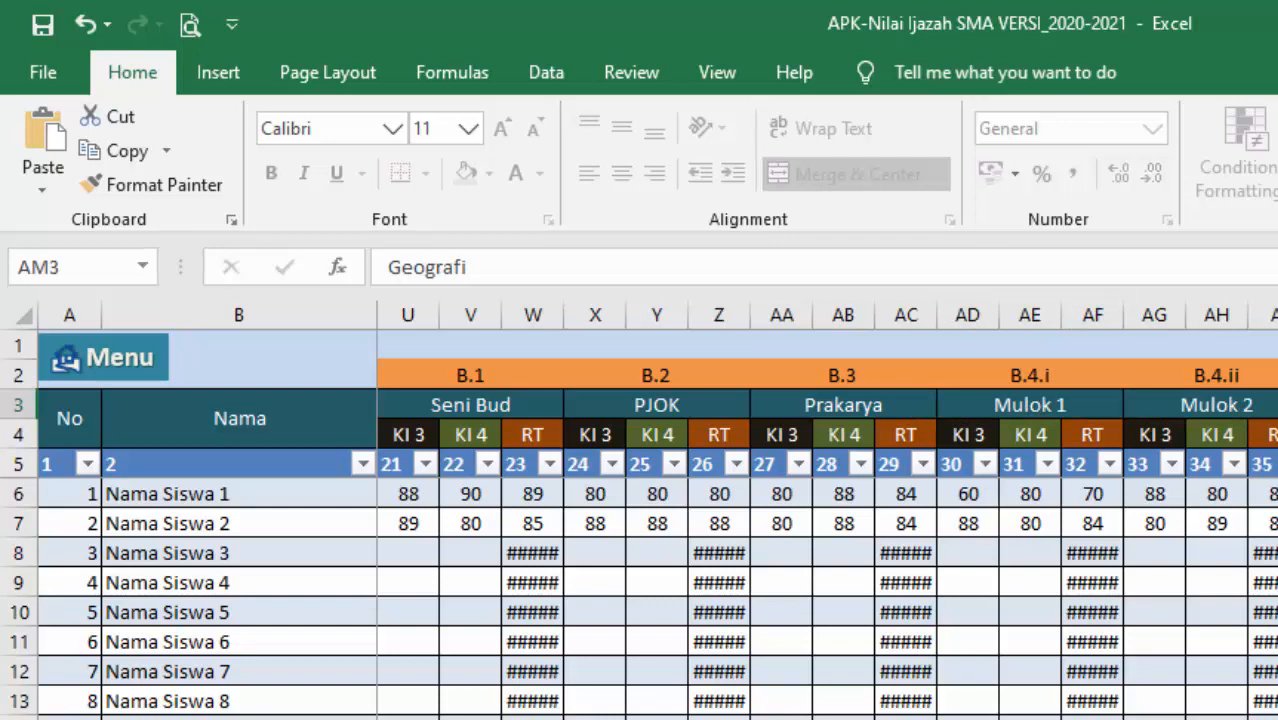
scroll(826, 510, right, 4)
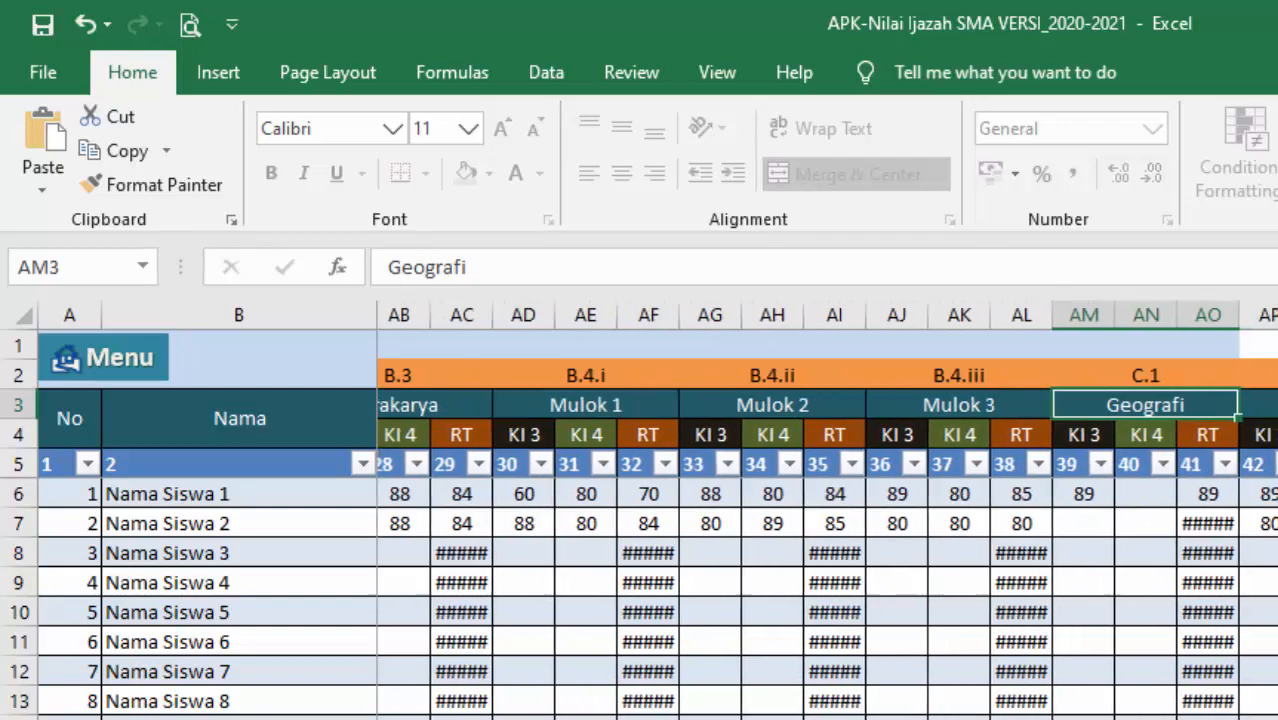
scroll(826, 510, left, 1)
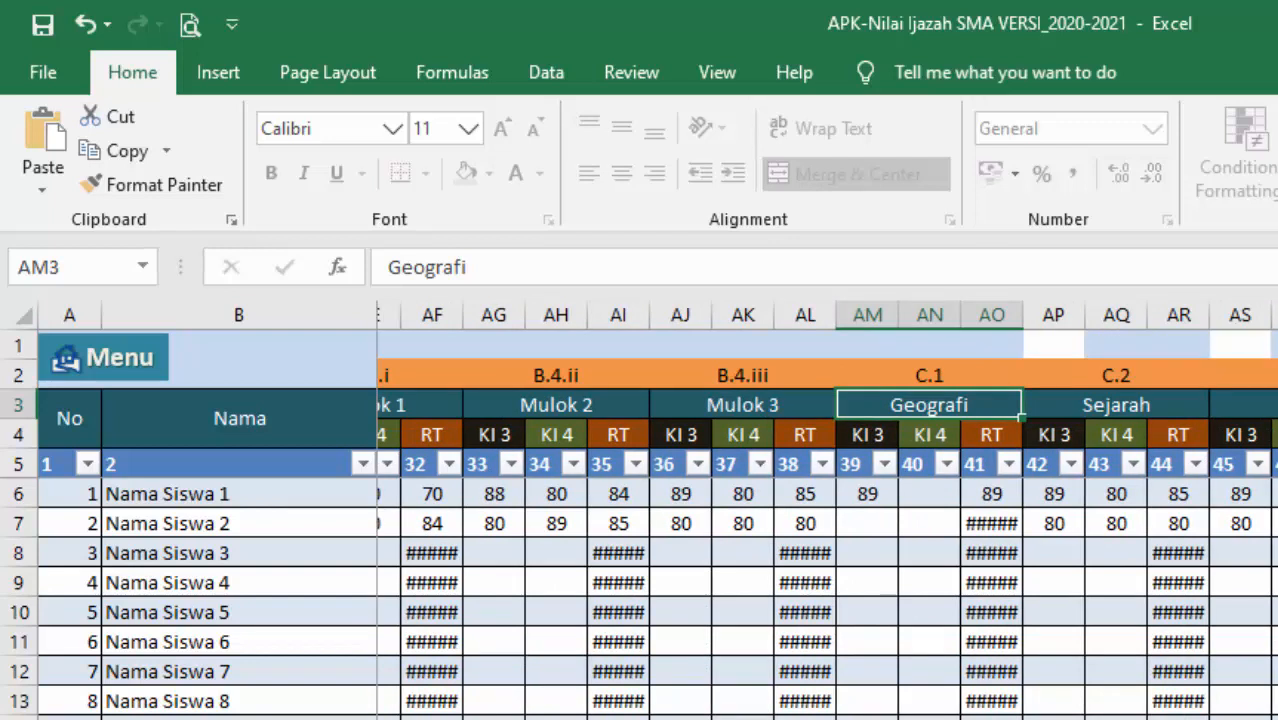
scroll(826, 510, right, 1)
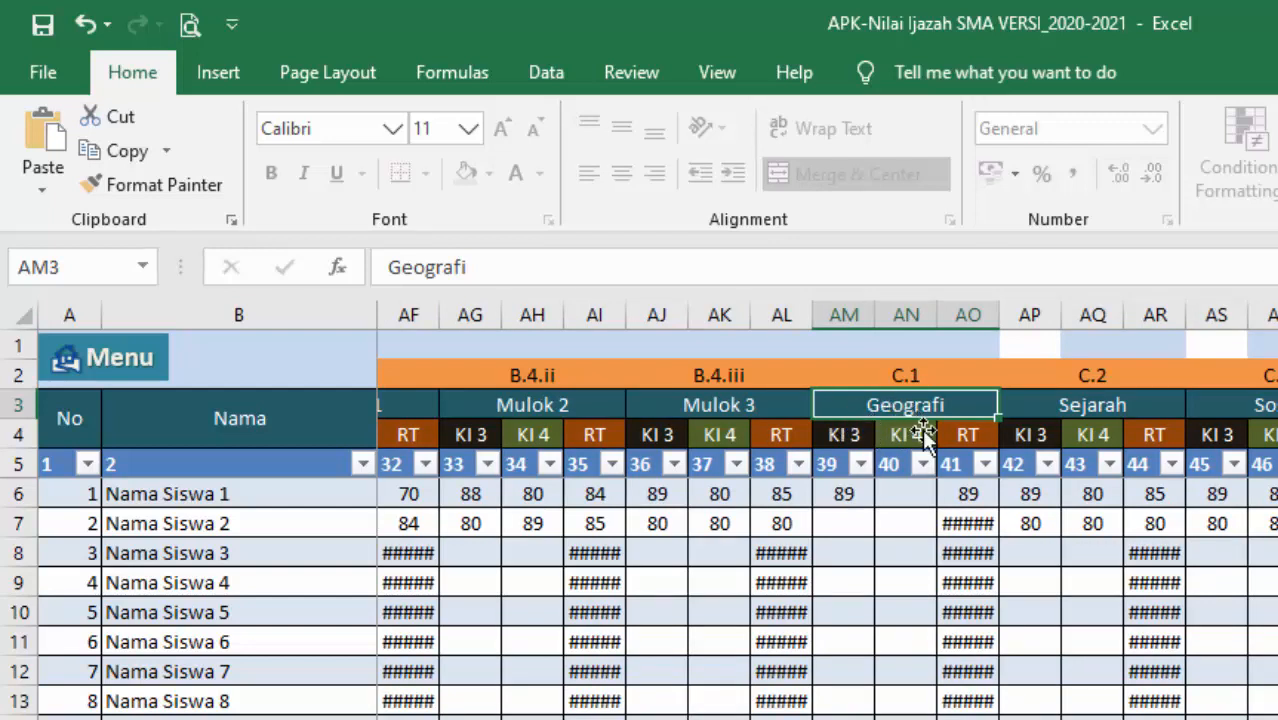
scroll(826, 510, left, 10)
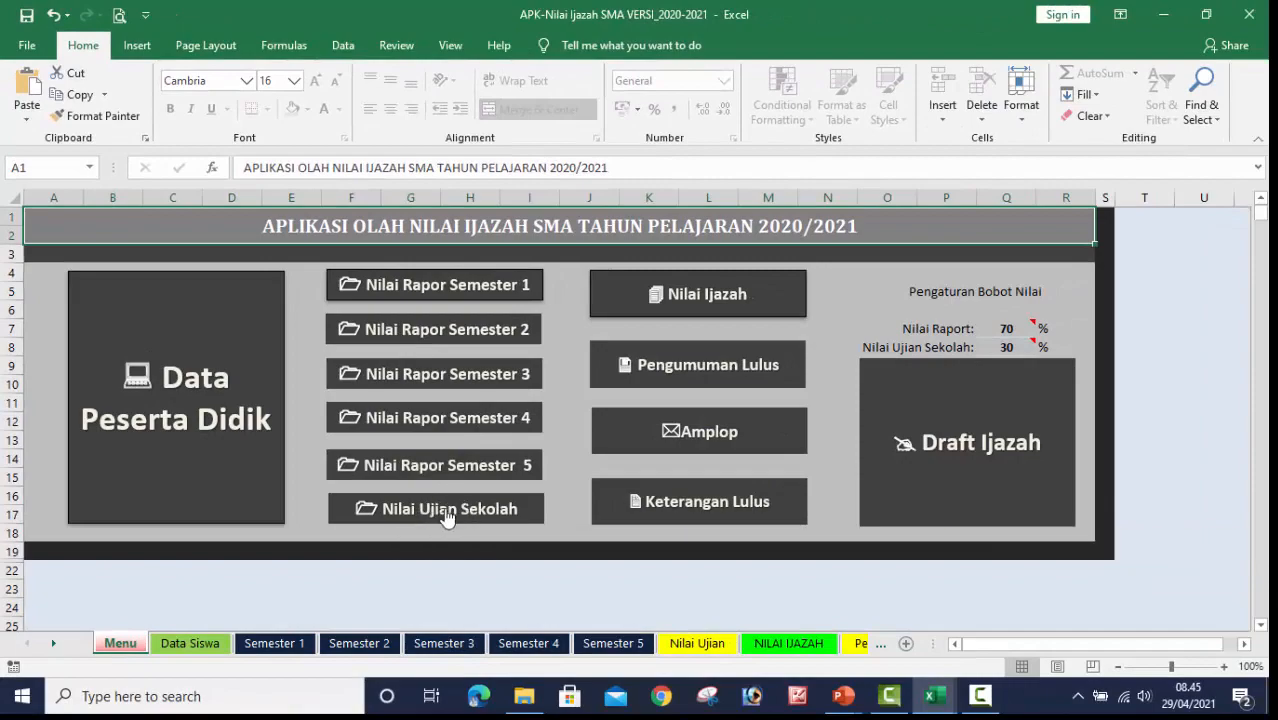
Open the Nilai Ujian Sekolah sheet from the menu and look over its grade columns back to the first subject.
click(447, 512)
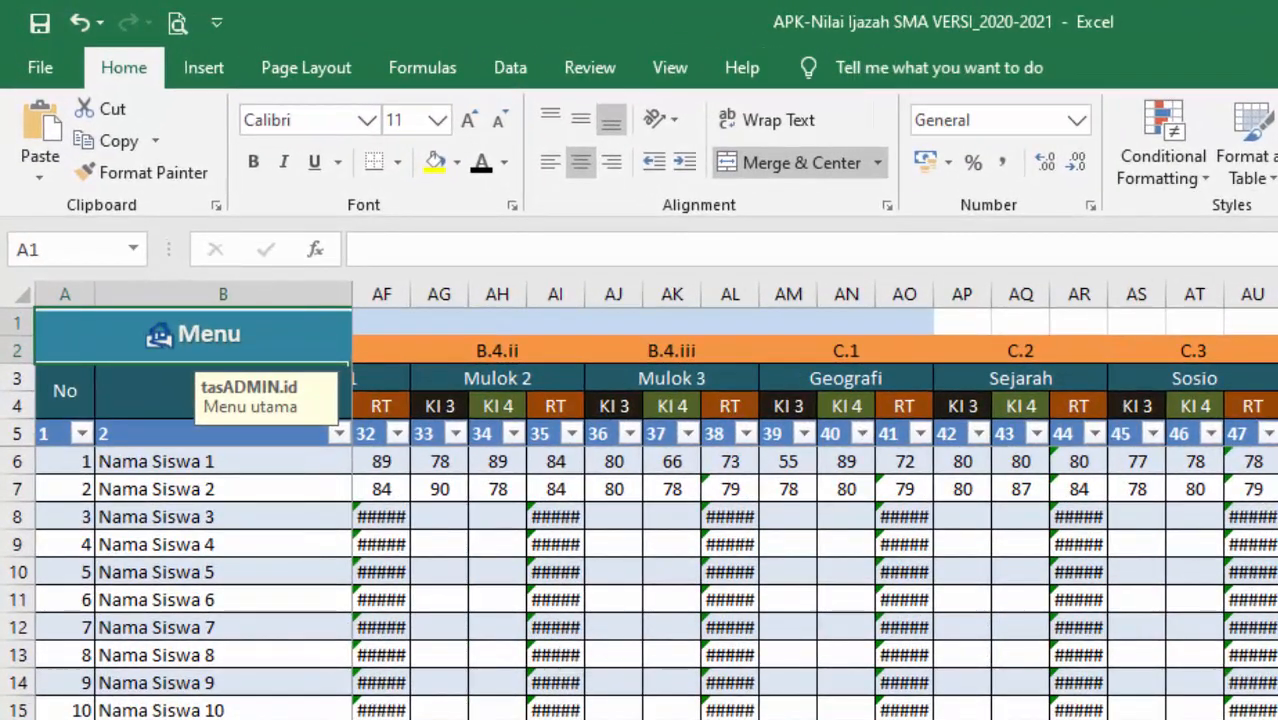
scroll(814, 540, left, 10)
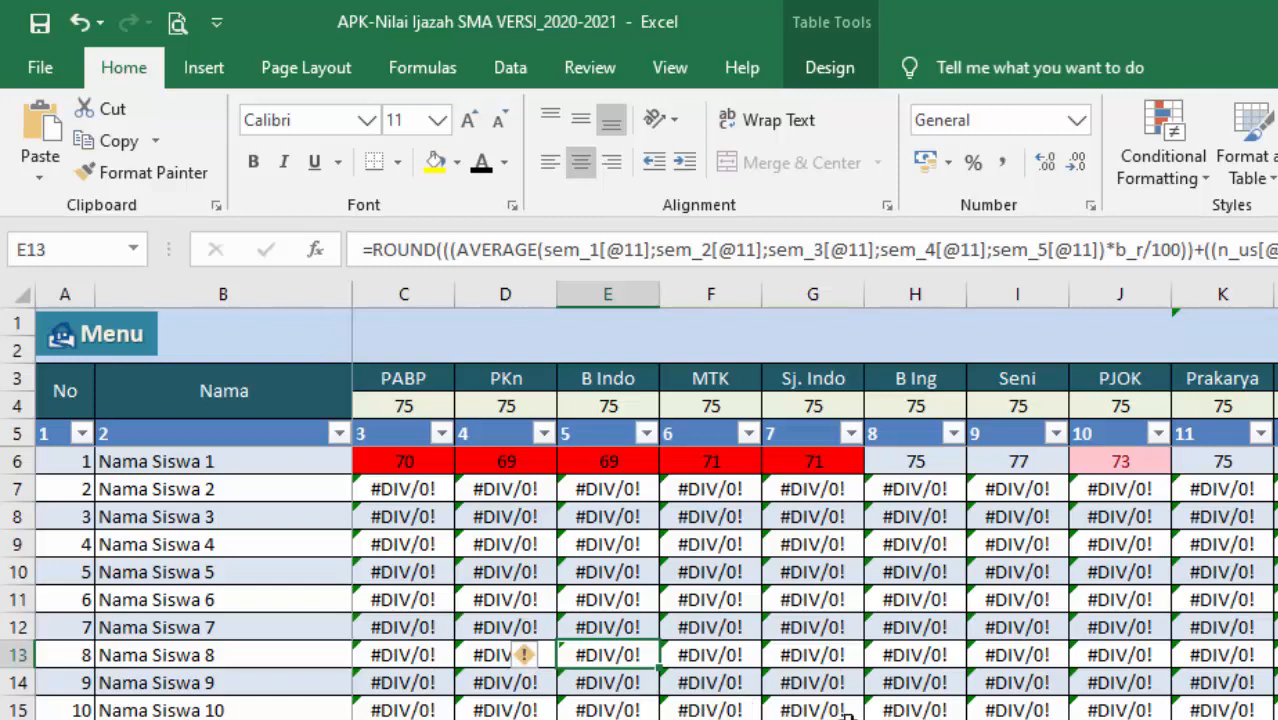
Examine Nama Siswa 1's PABP, PKn, B Ing and Seni diploma grades against the minimum grade limits in row 4.
click(415, 462)
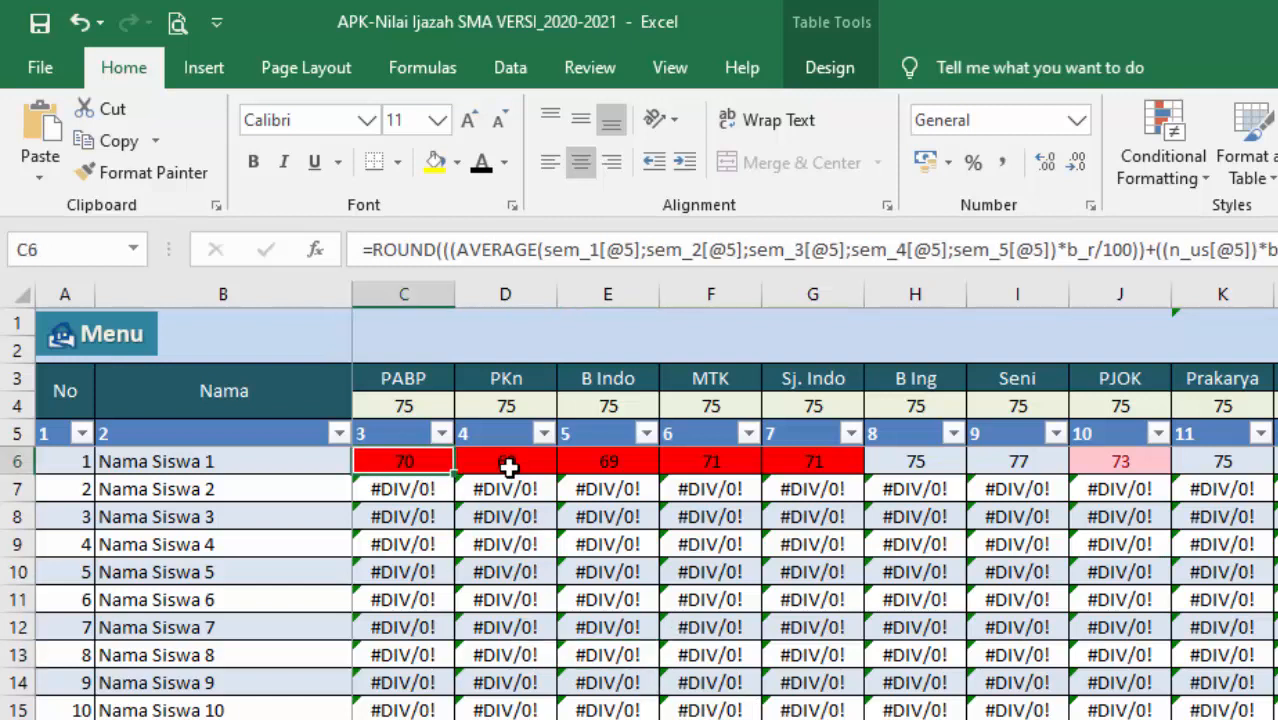
click(509, 466)
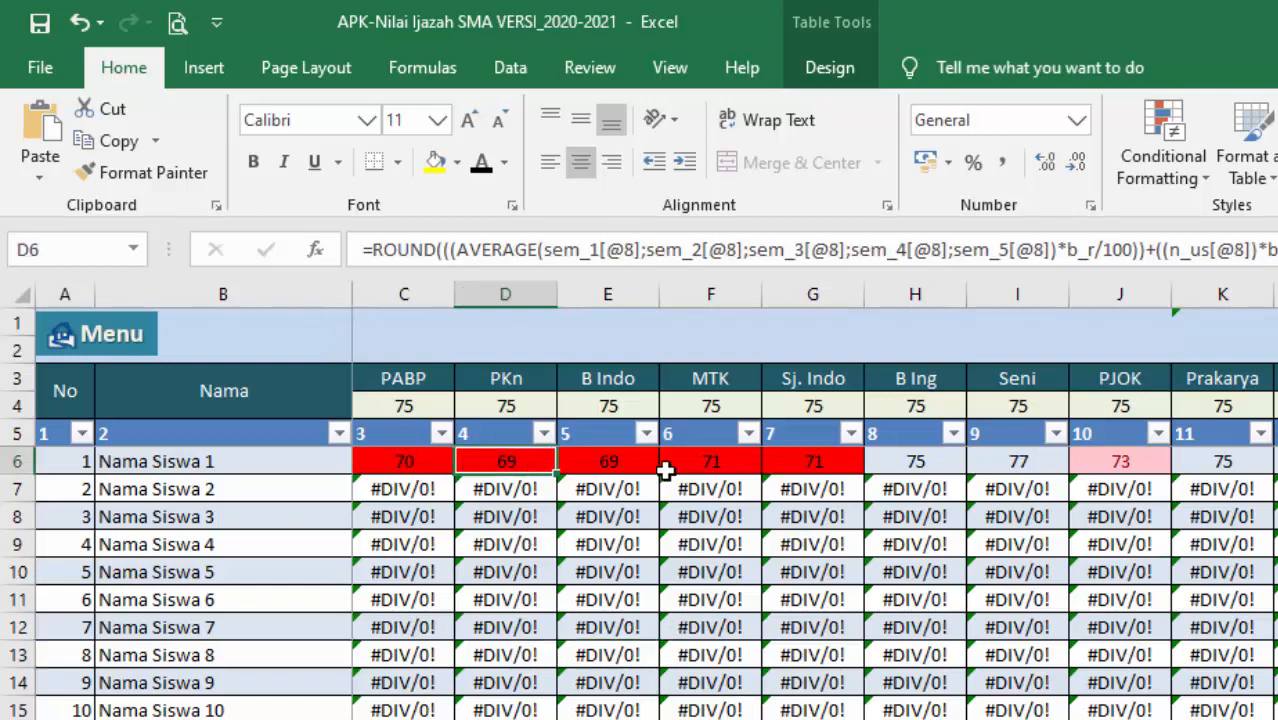
click(409, 403)
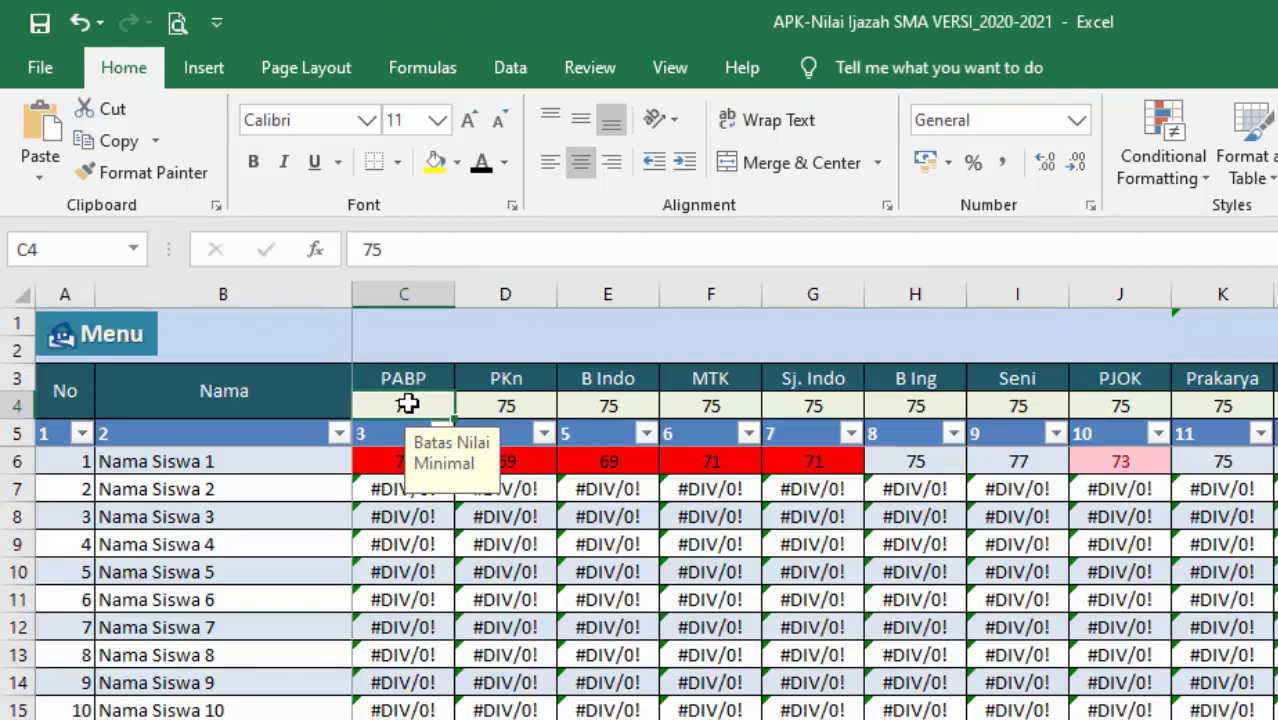
click(486, 404)
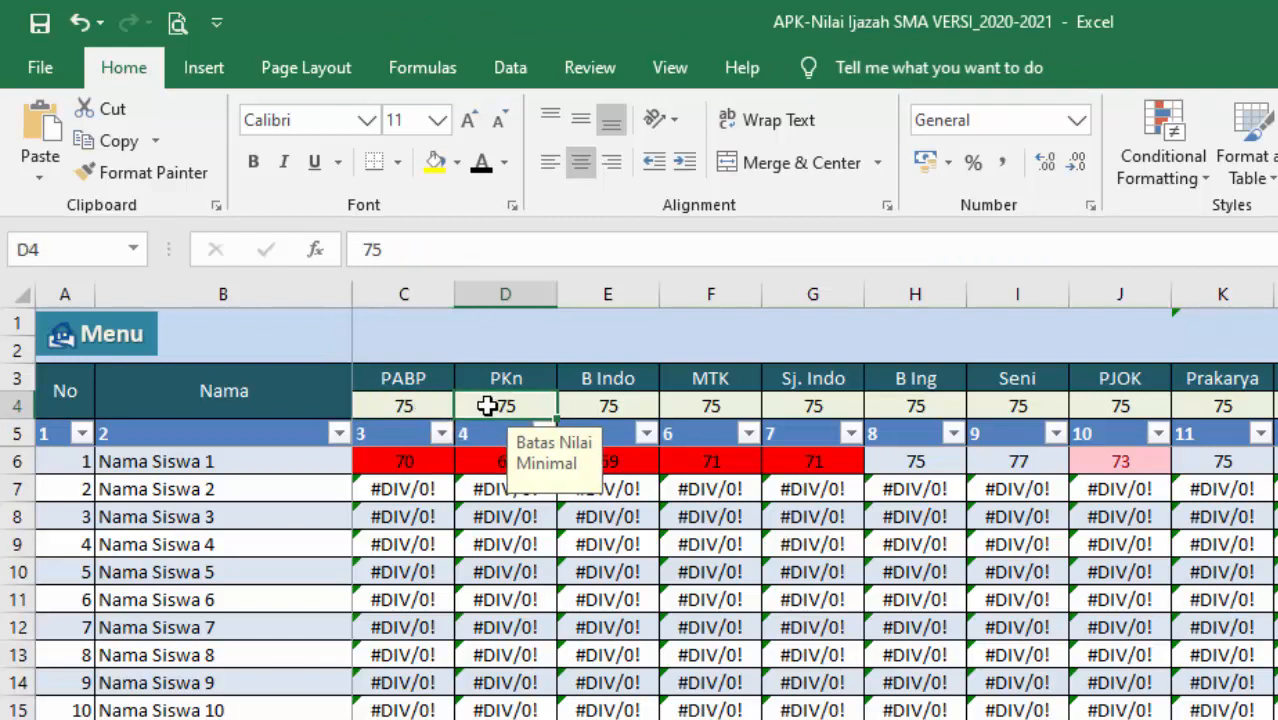
click(392, 405)
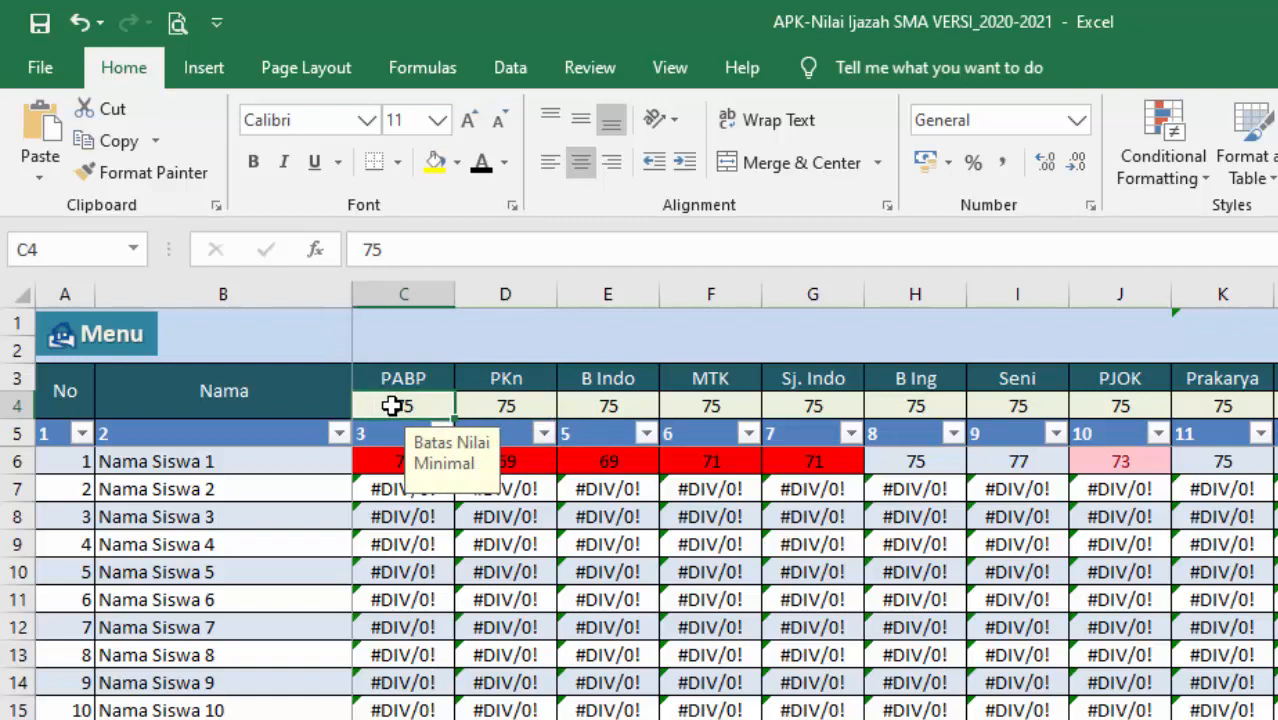
click(408, 536)
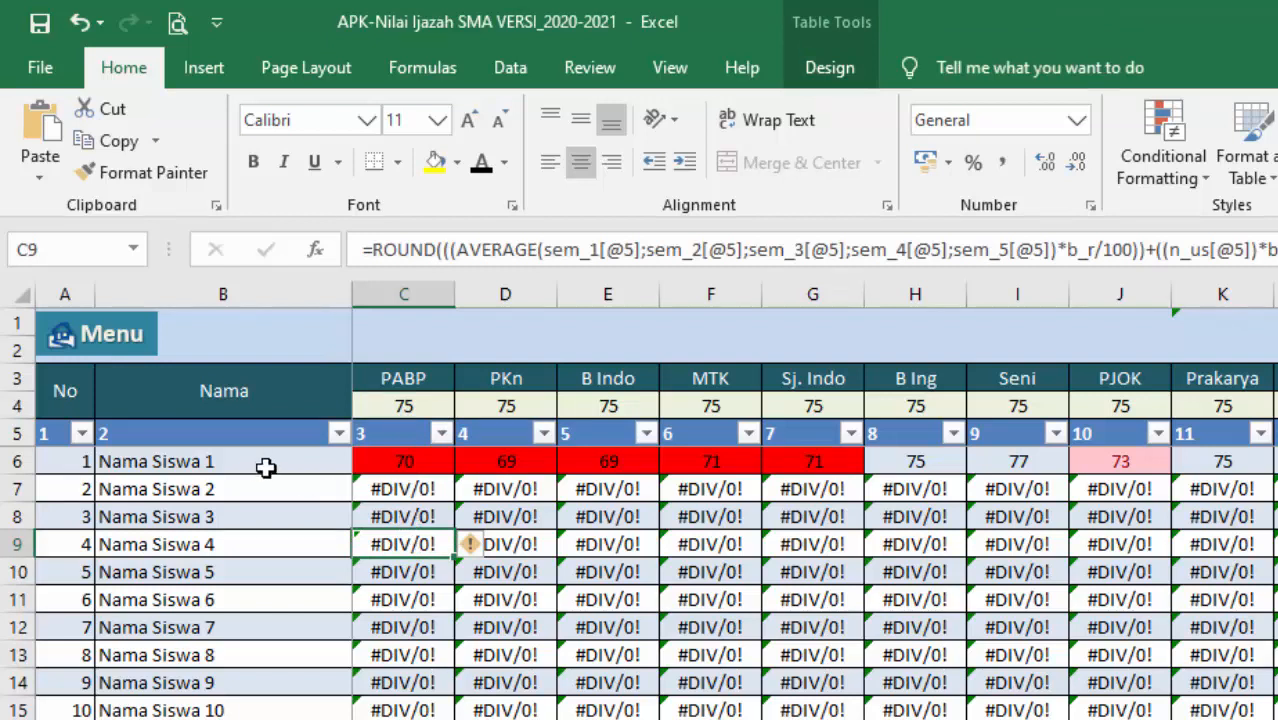
click(415, 462)
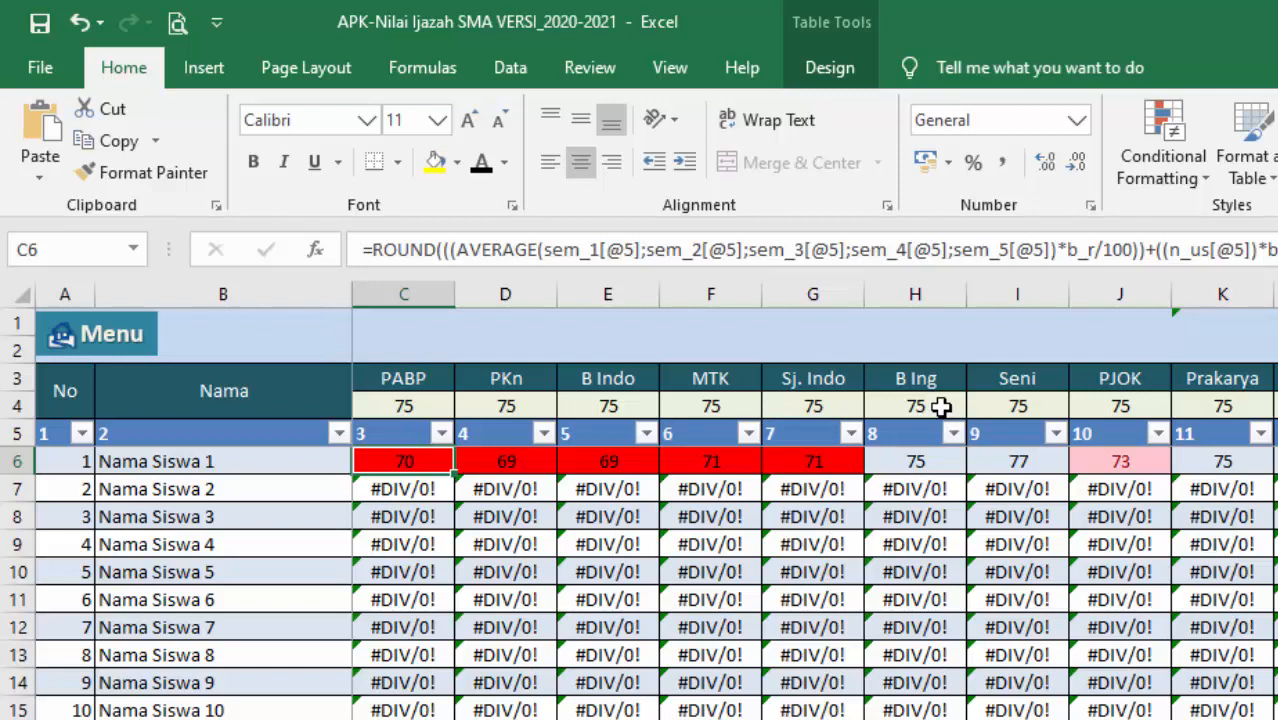
click(1032, 466)
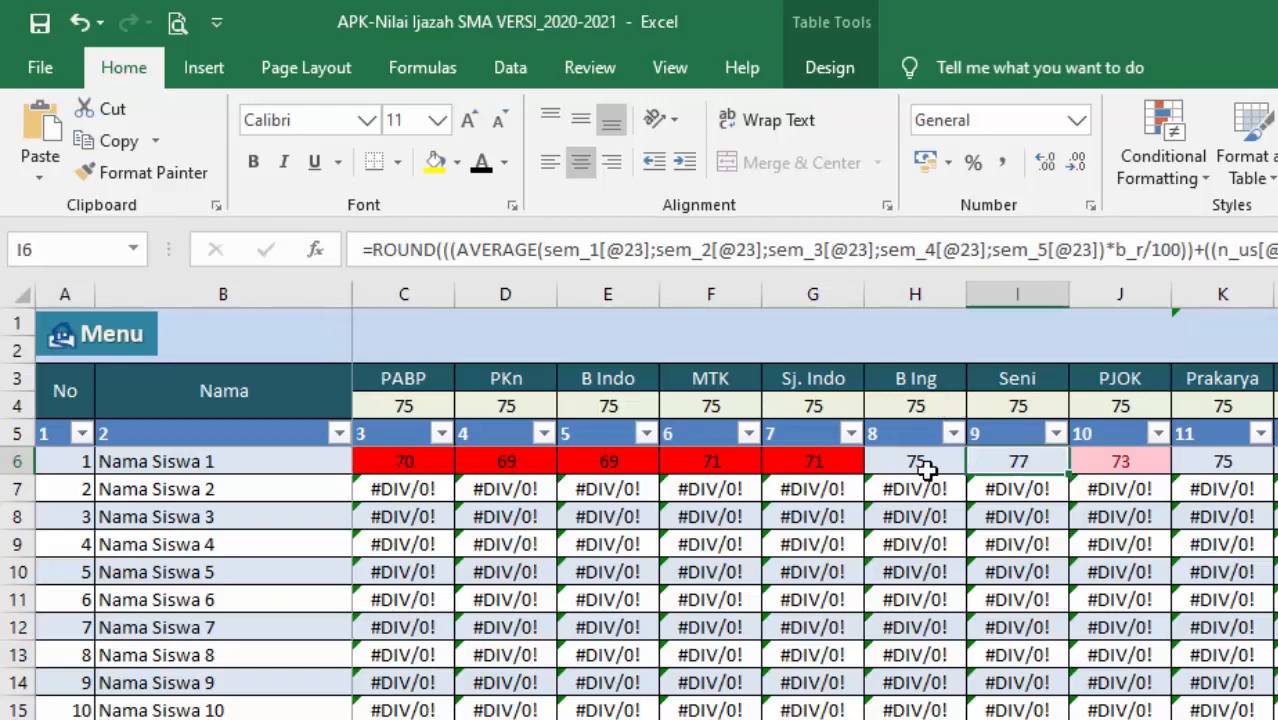
click(913, 467)
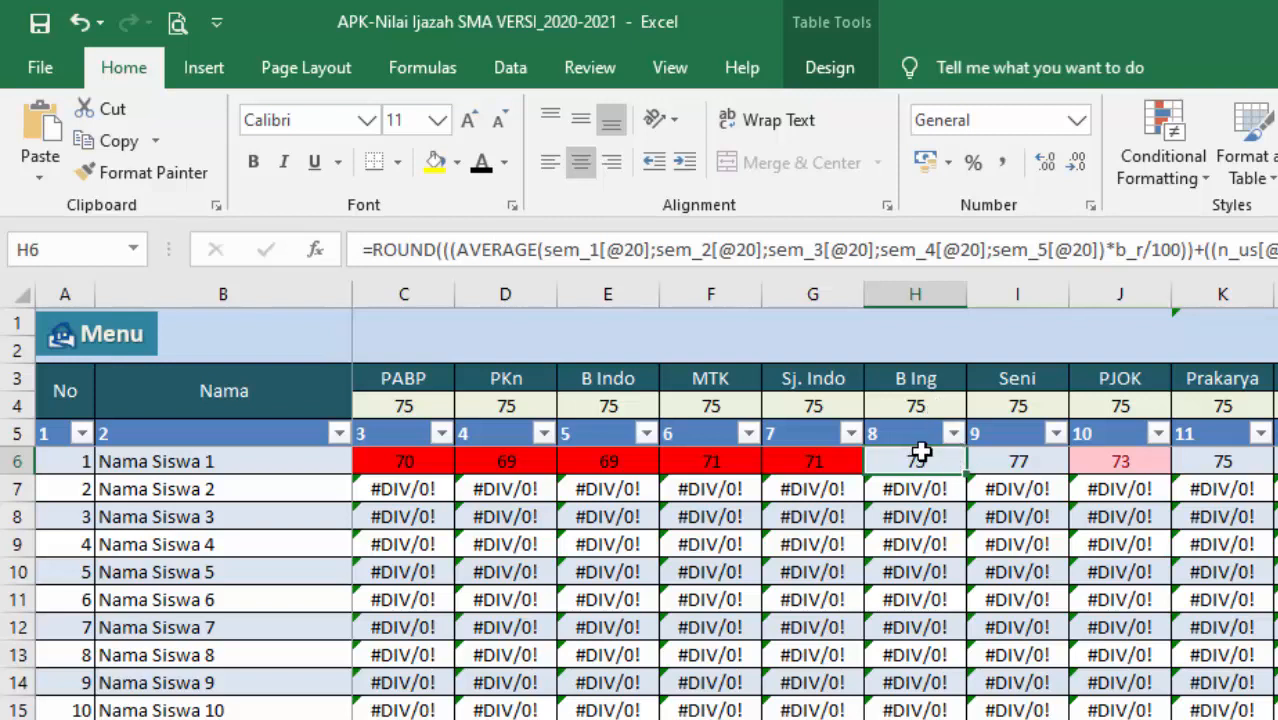
click(1025, 468)
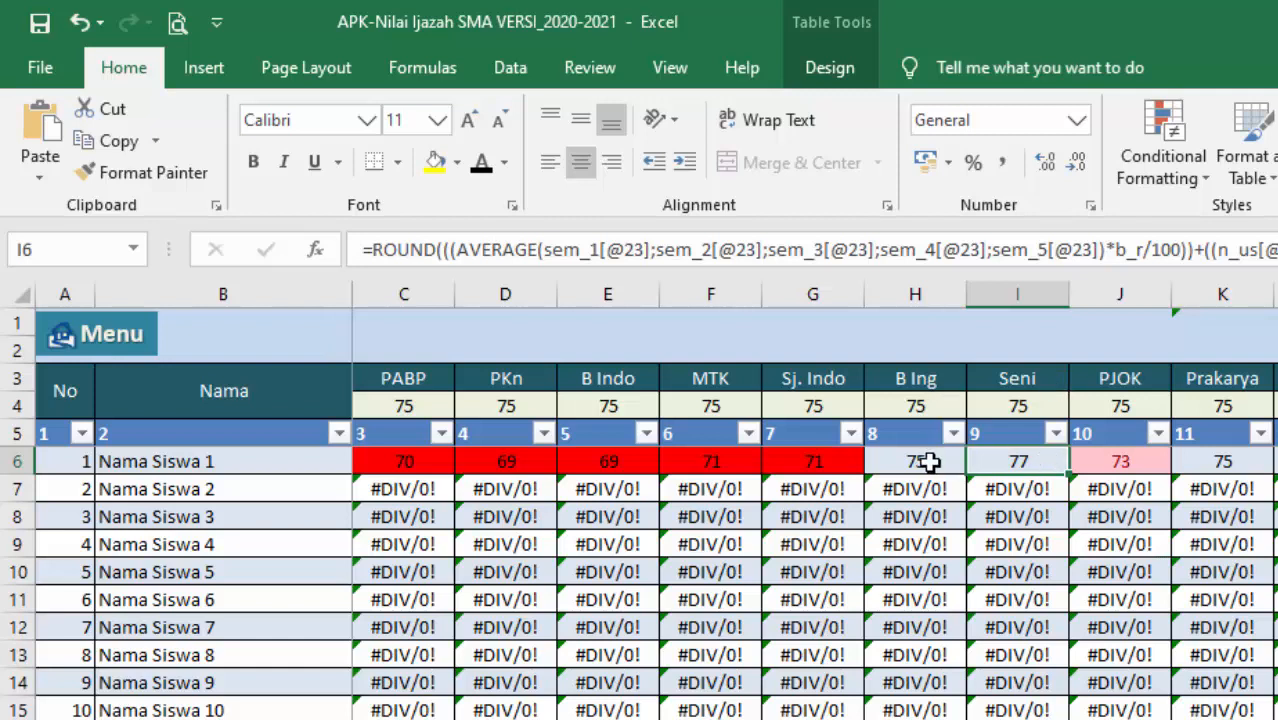
Try 60 as the PABP minimum grade limit in C4, and restore the limit to 75.
click(420, 404)
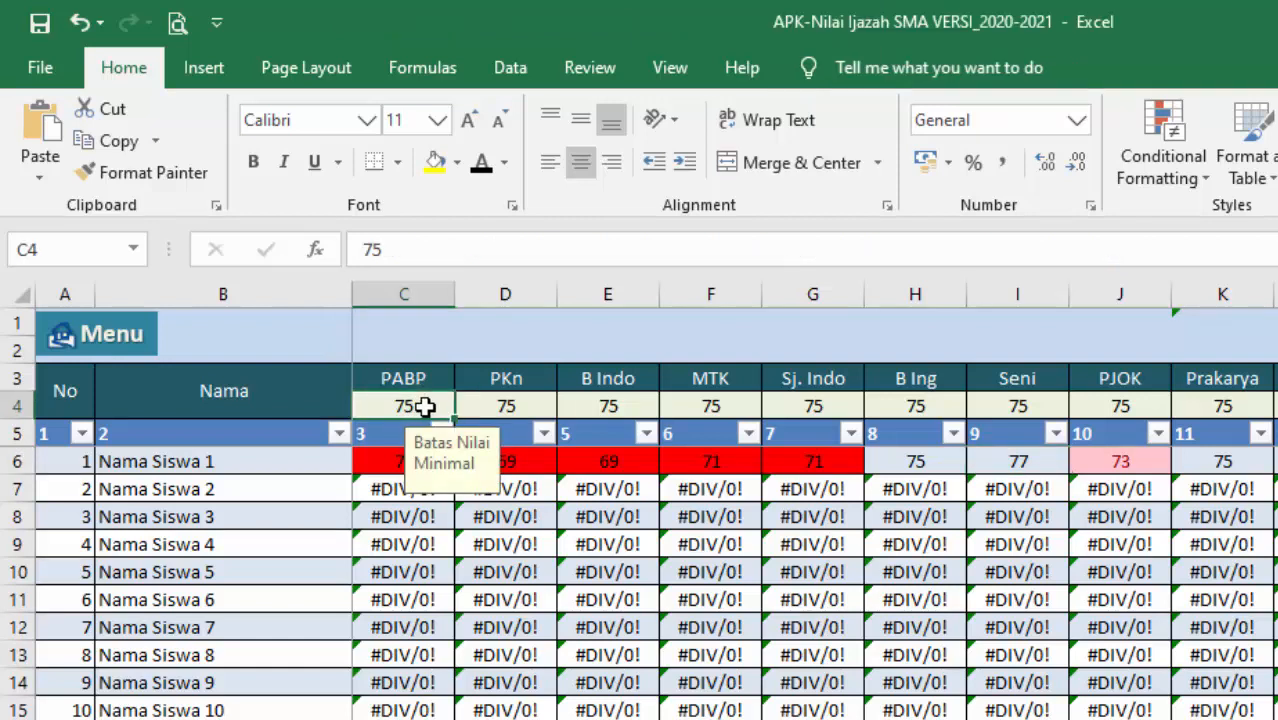
text(60)
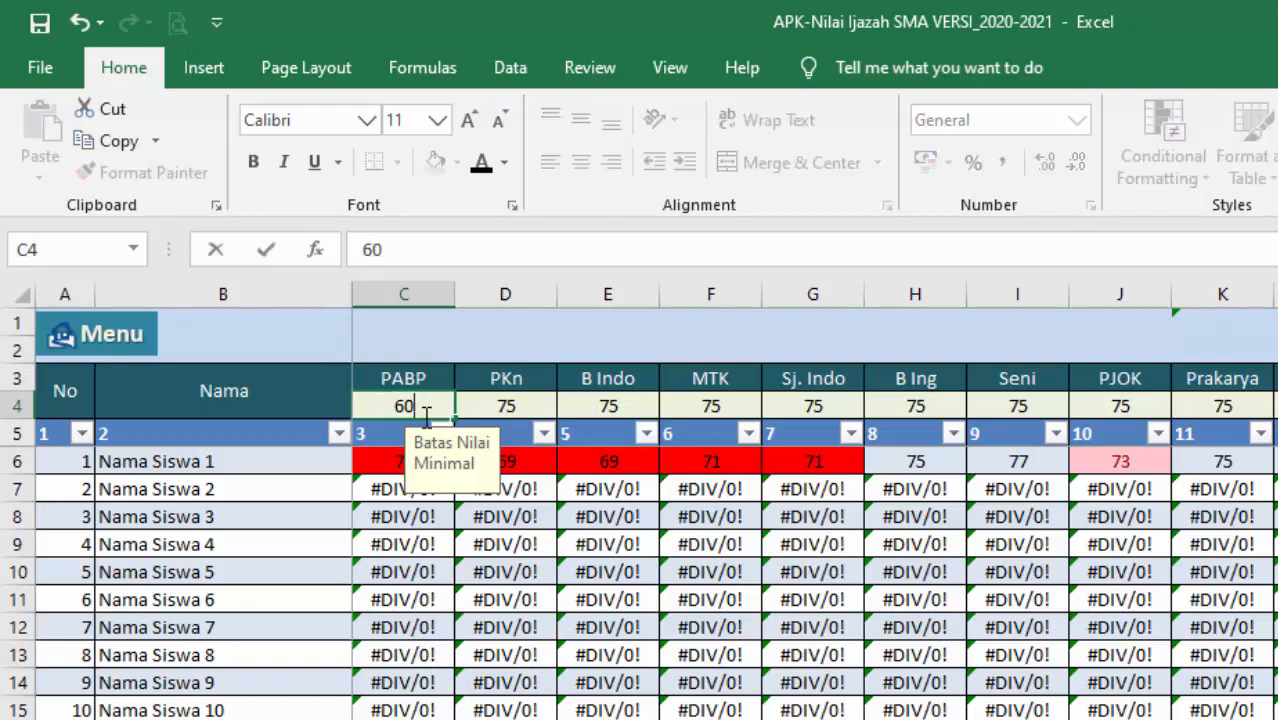
click(387, 537)
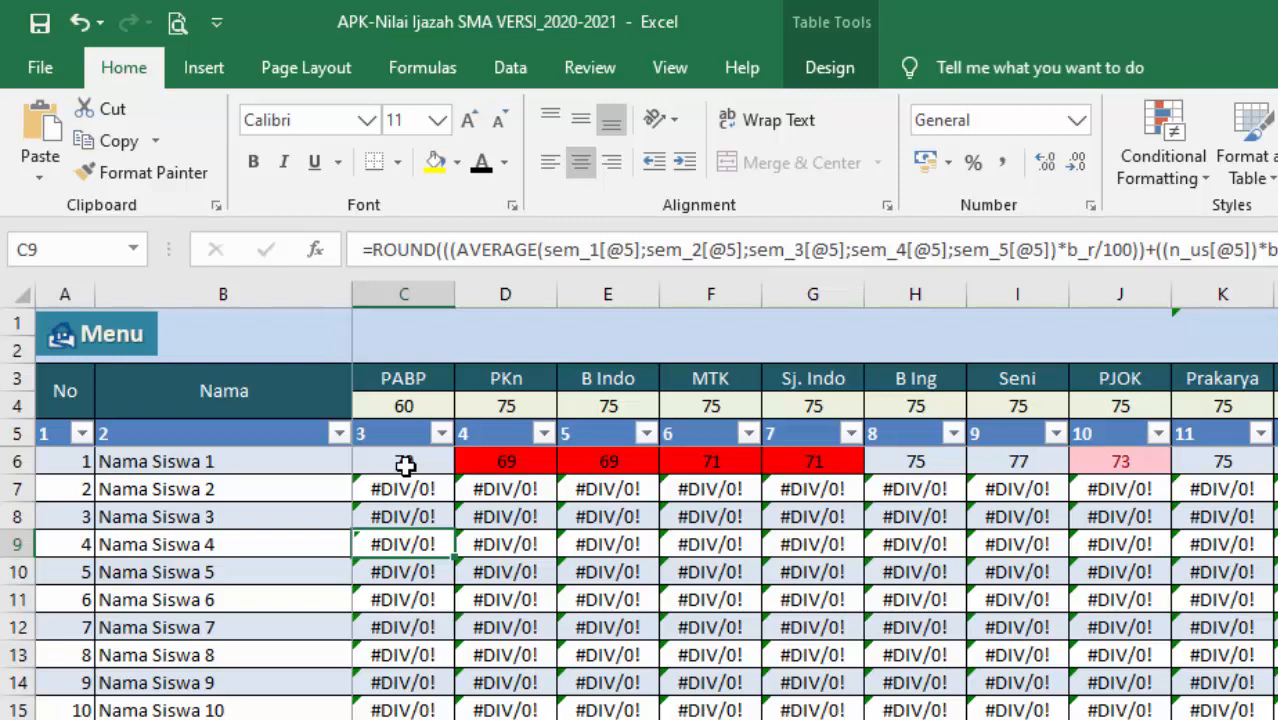
click(418, 407)
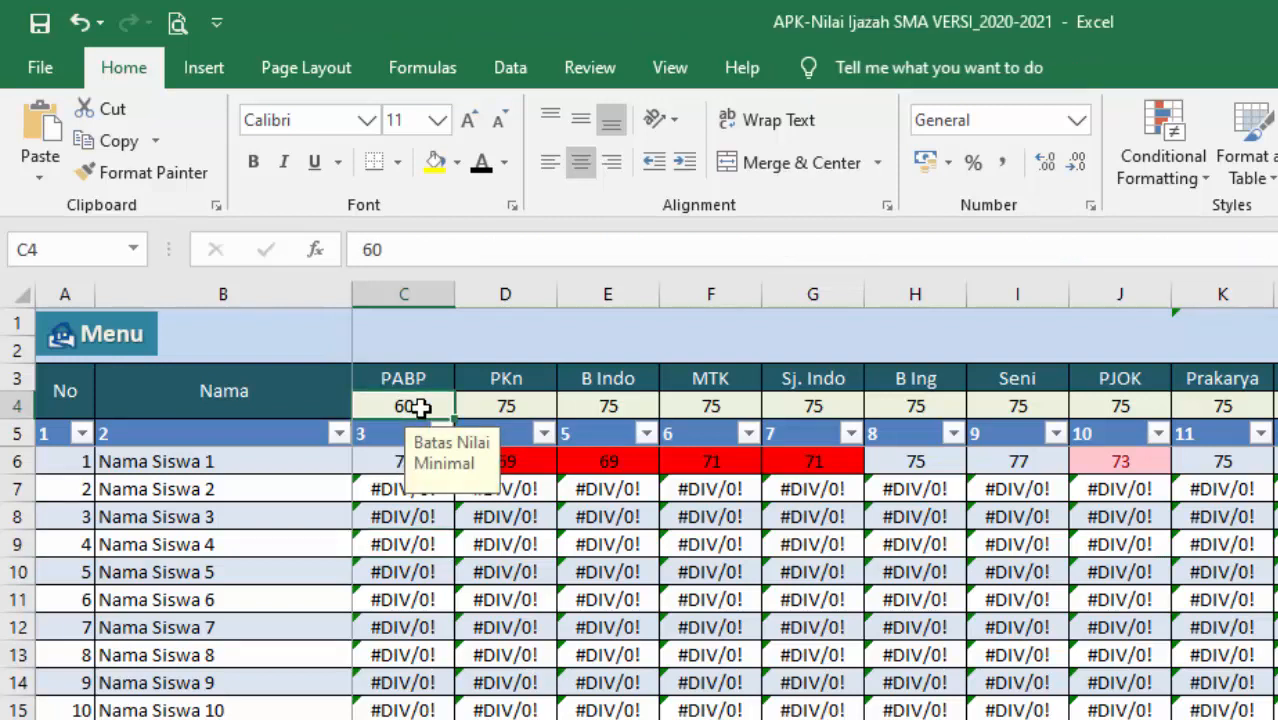
text(75)
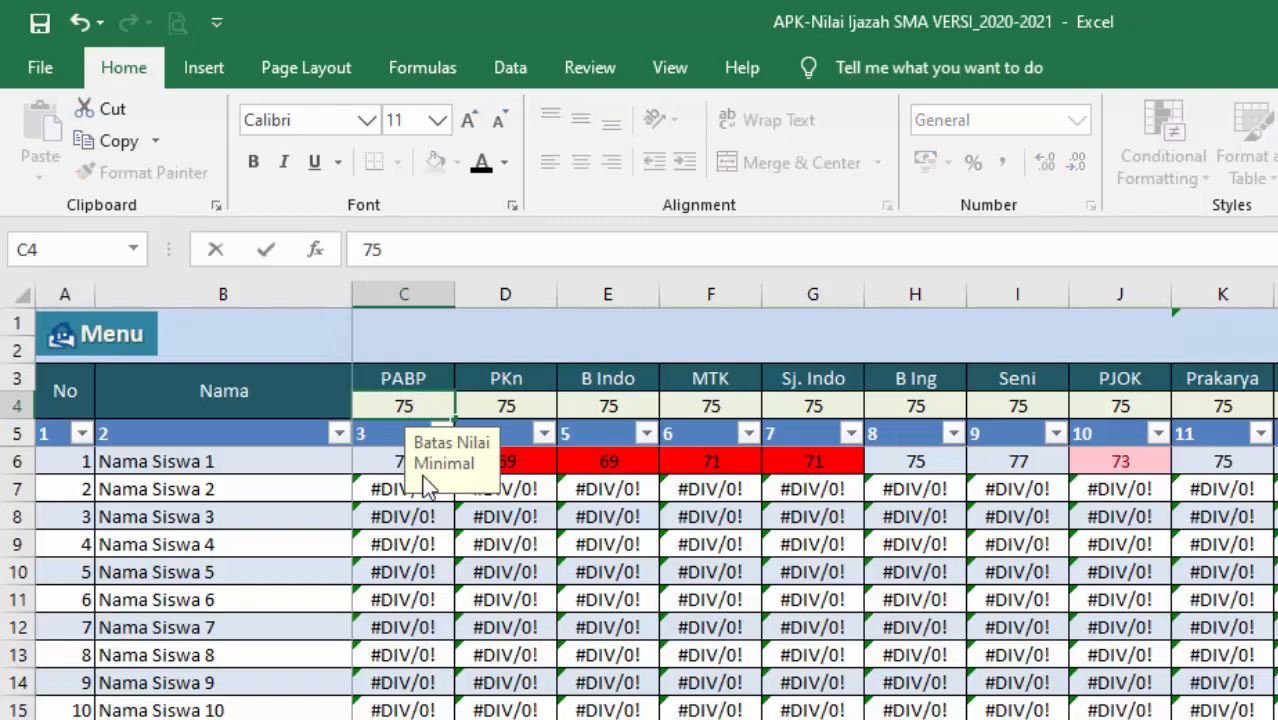
click(410, 540)
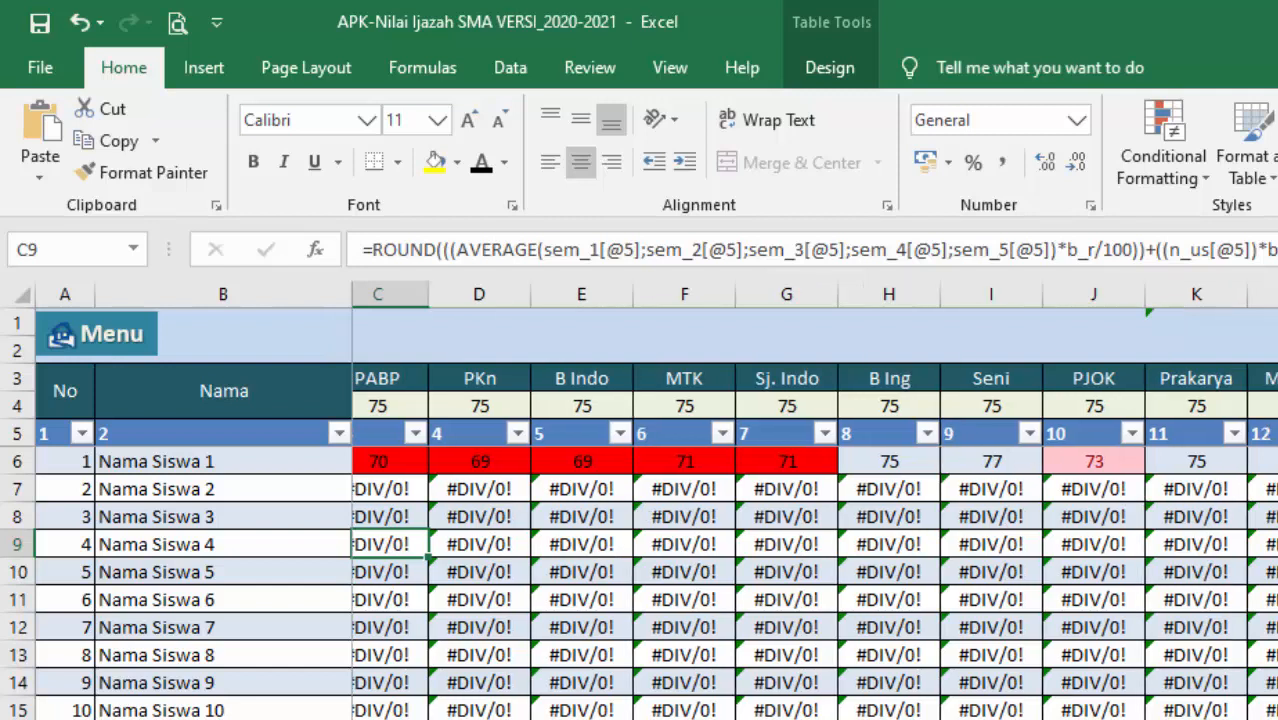
Set Nama Siswa 1's decision in the Keputusan column of the diploma grade sheet to Tidak Lulus.
scroll(814, 540, right, 5)
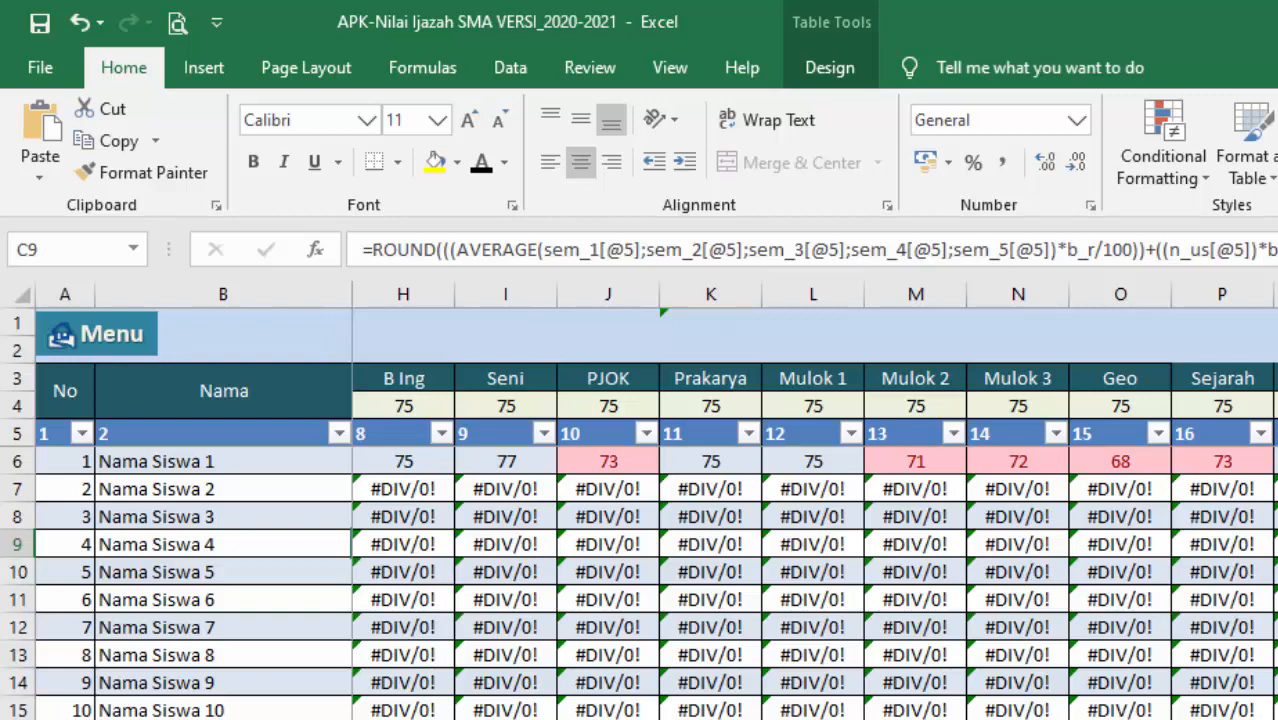
click(1276, 461)
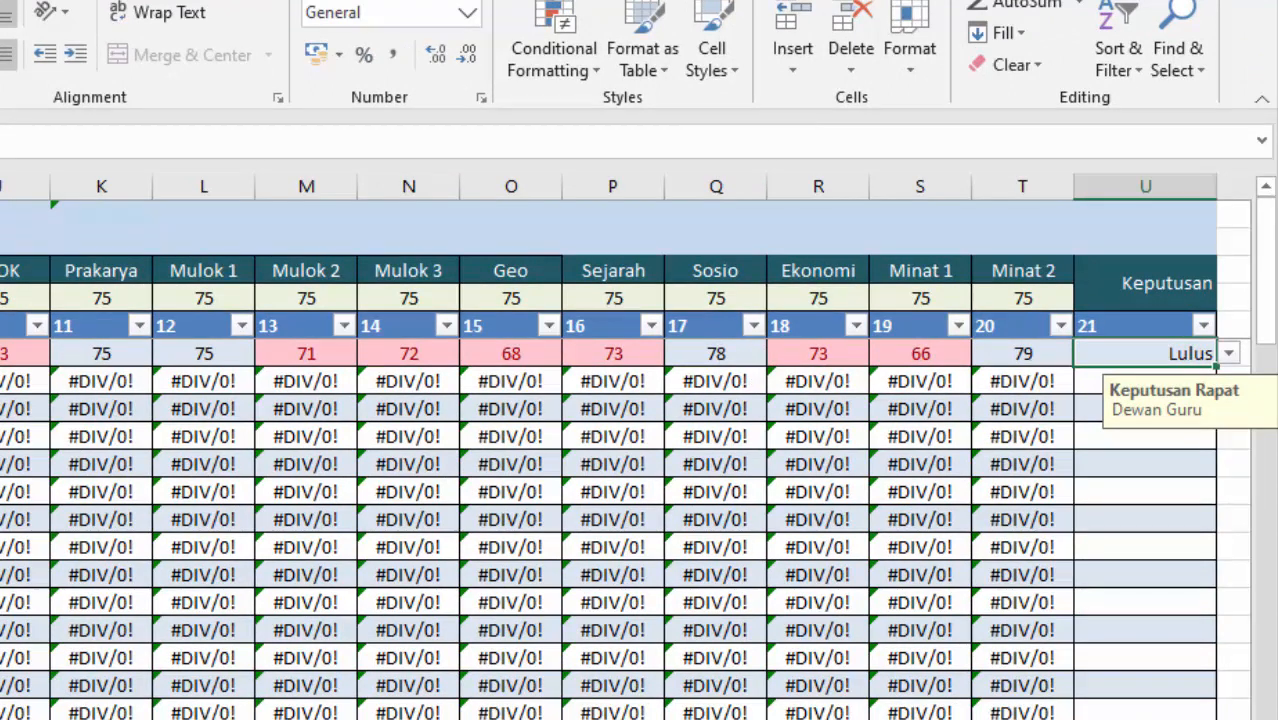
scroll(625, 447, left, 3)
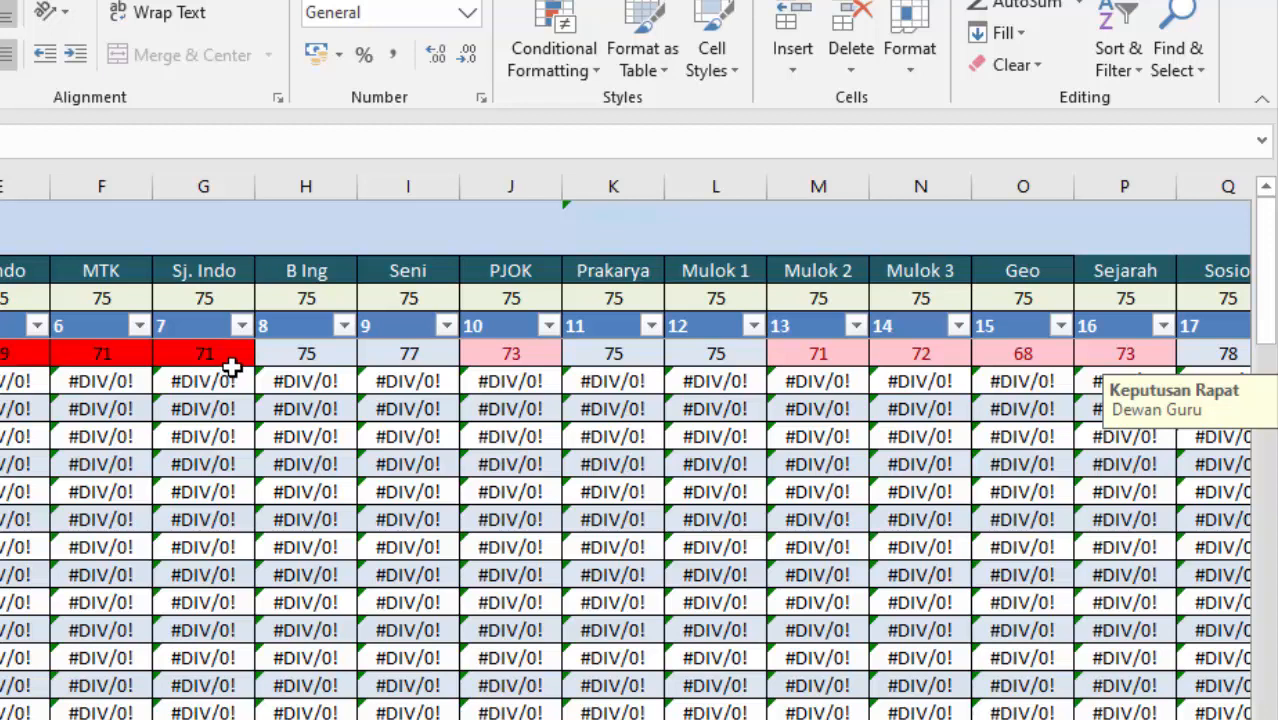
scroll(627, 447, right, 3)
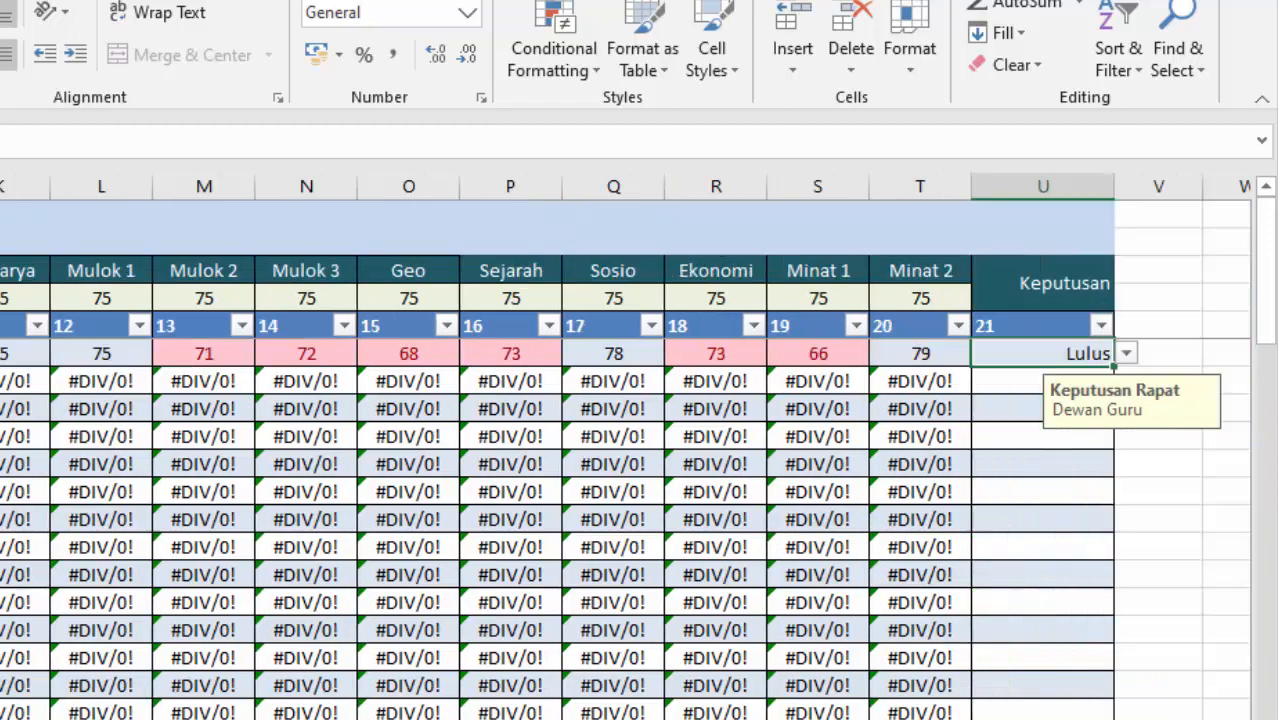
click(1126, 353)
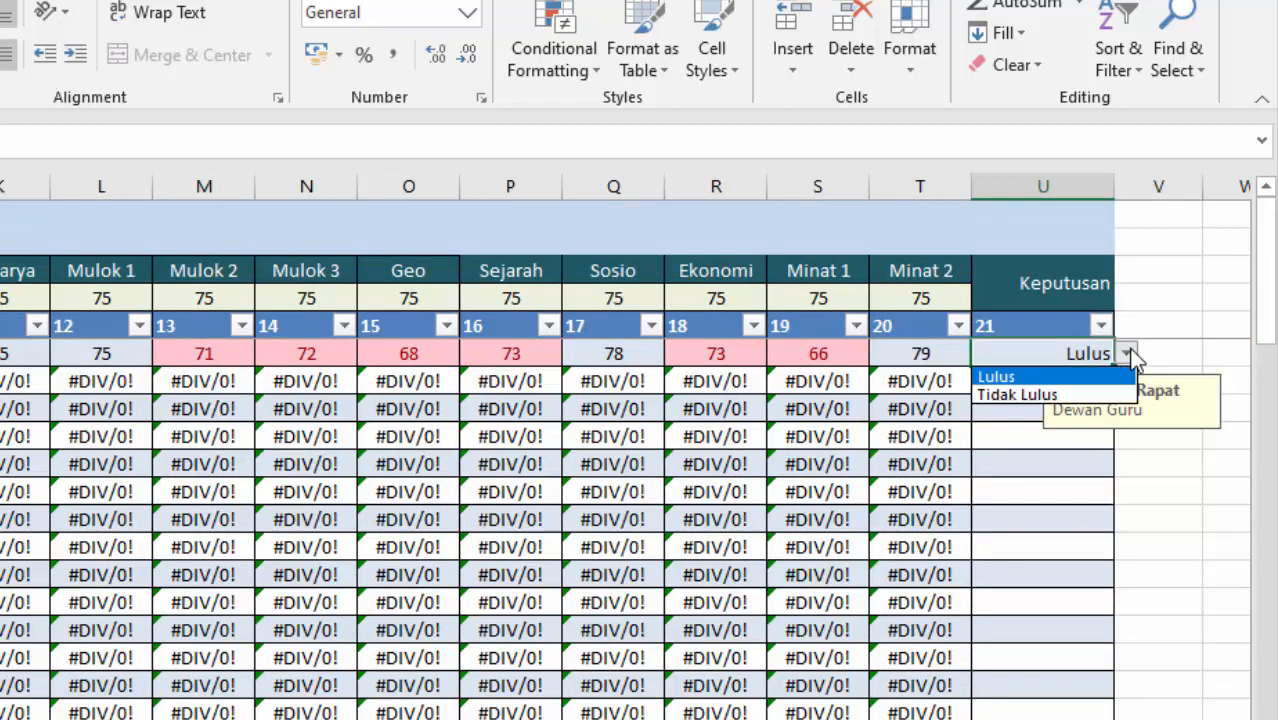
click(1020, 394)
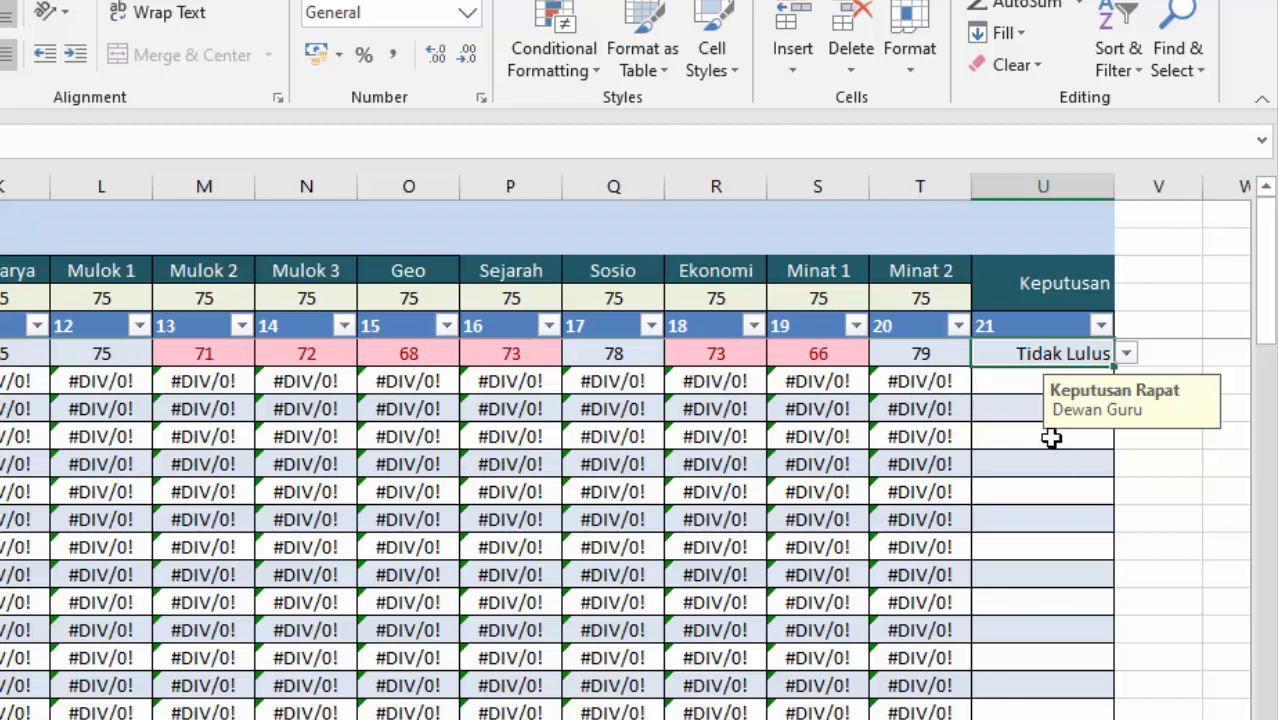
Choose Lulus as Nama Siswa 2's decision in the Keputusan column.
click(1006, 382)
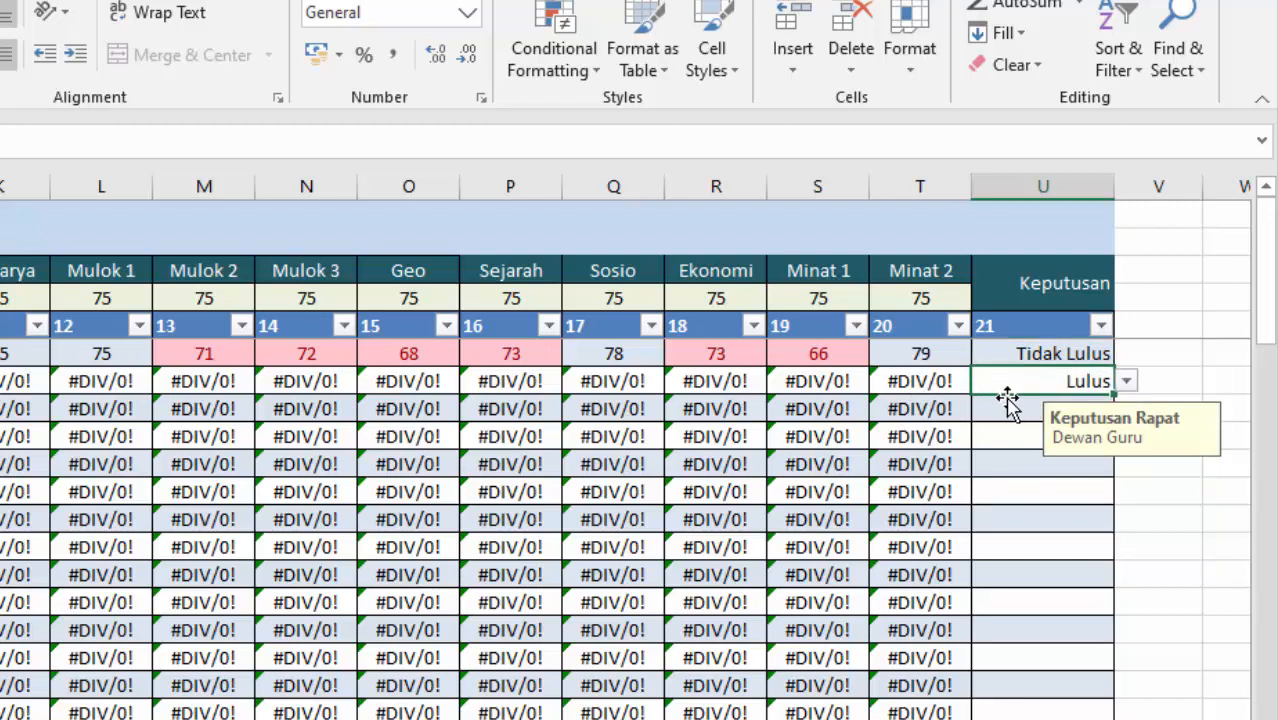
click(1127, 382)
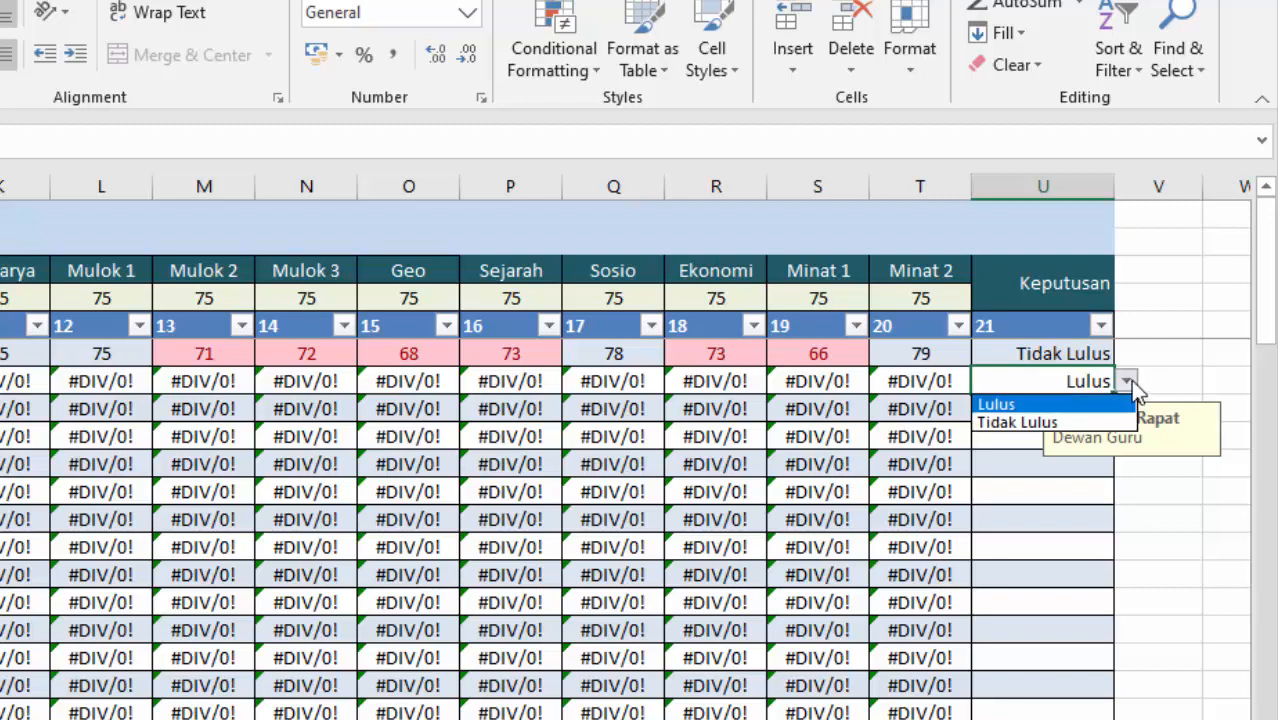
click(1019, 405)
click(1022, 517)
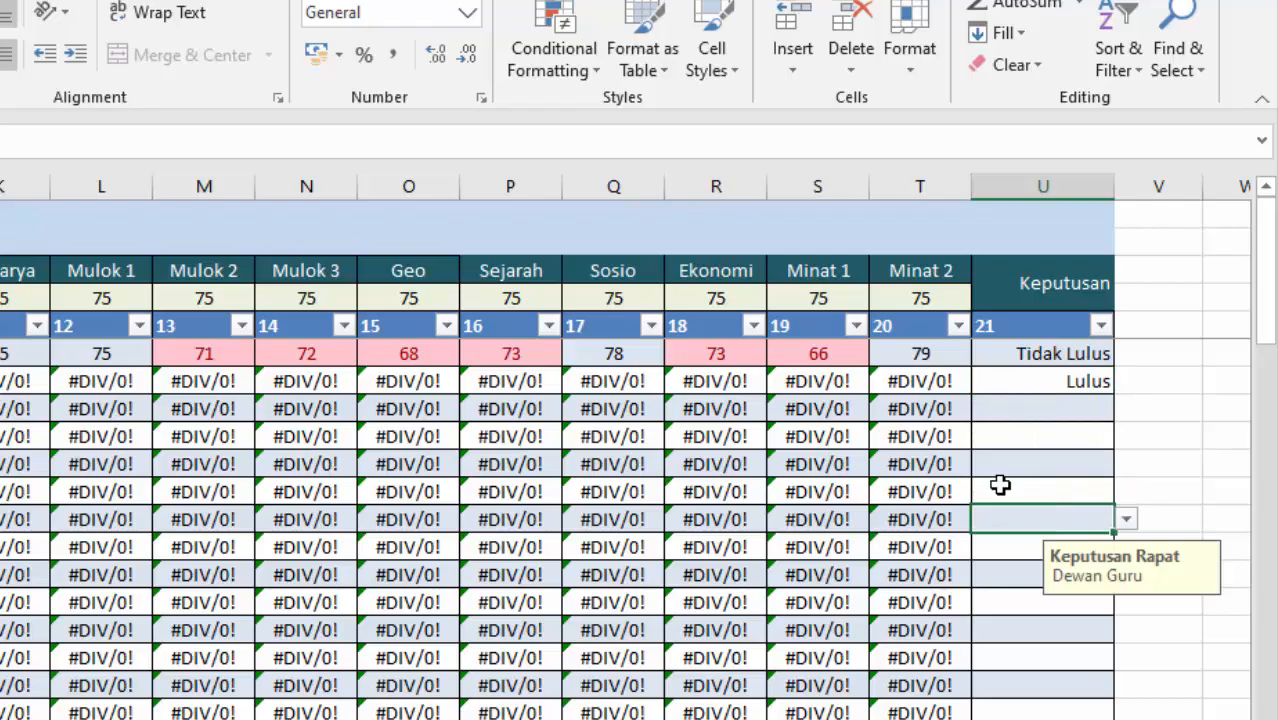
click(1147, 620)
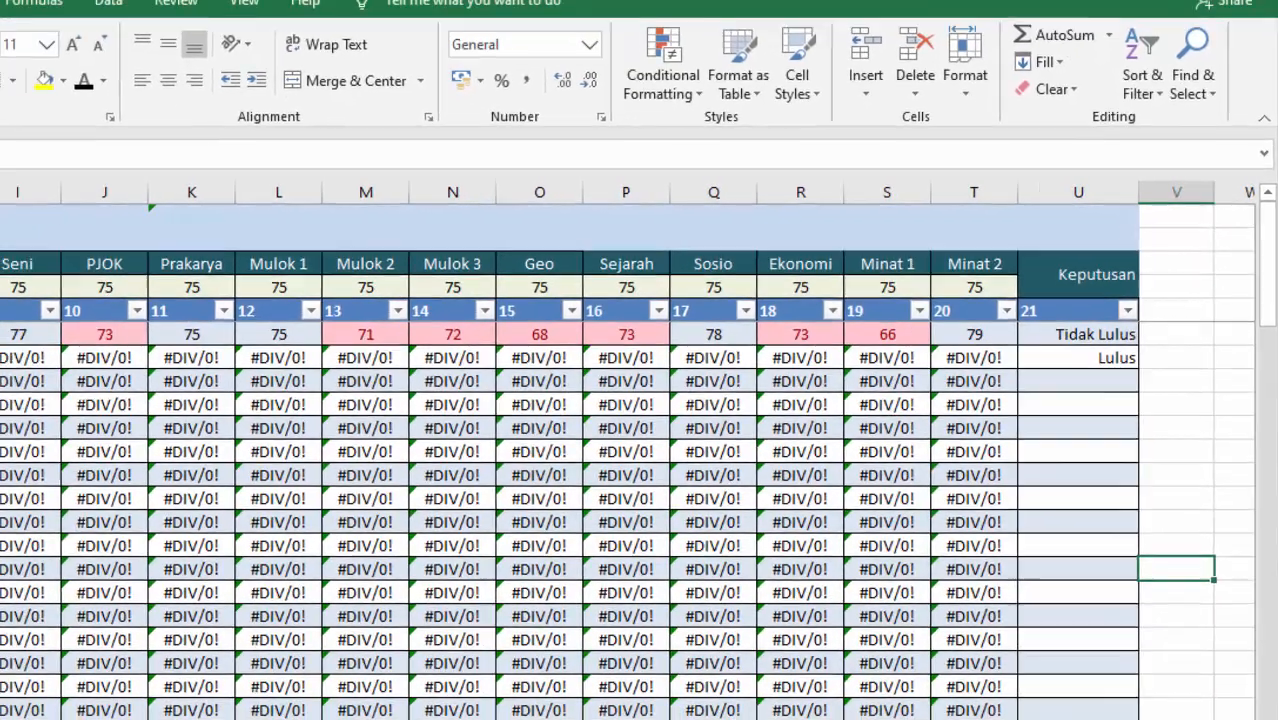
Open the Pengumuman Lulus sheet and shift the pentagon logo shape slightly up and to the right in the letterhead.
click(765, 648)
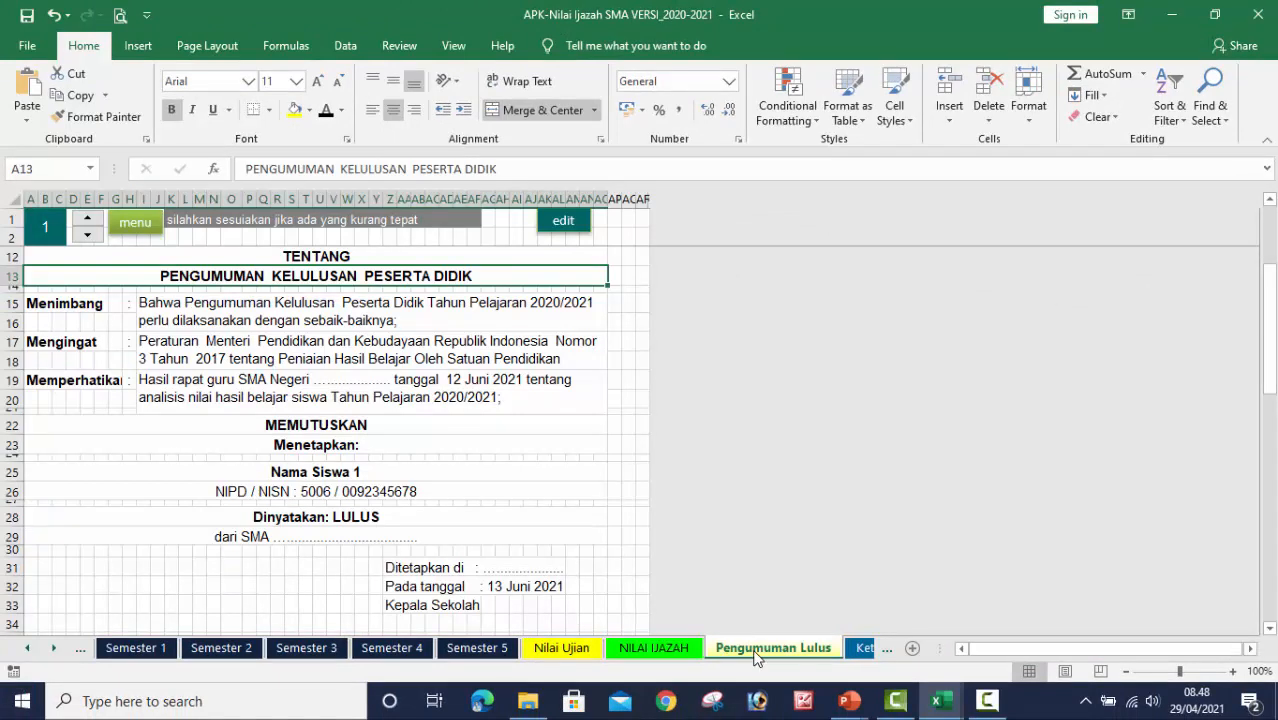
scroll(380, 519, up, 3)
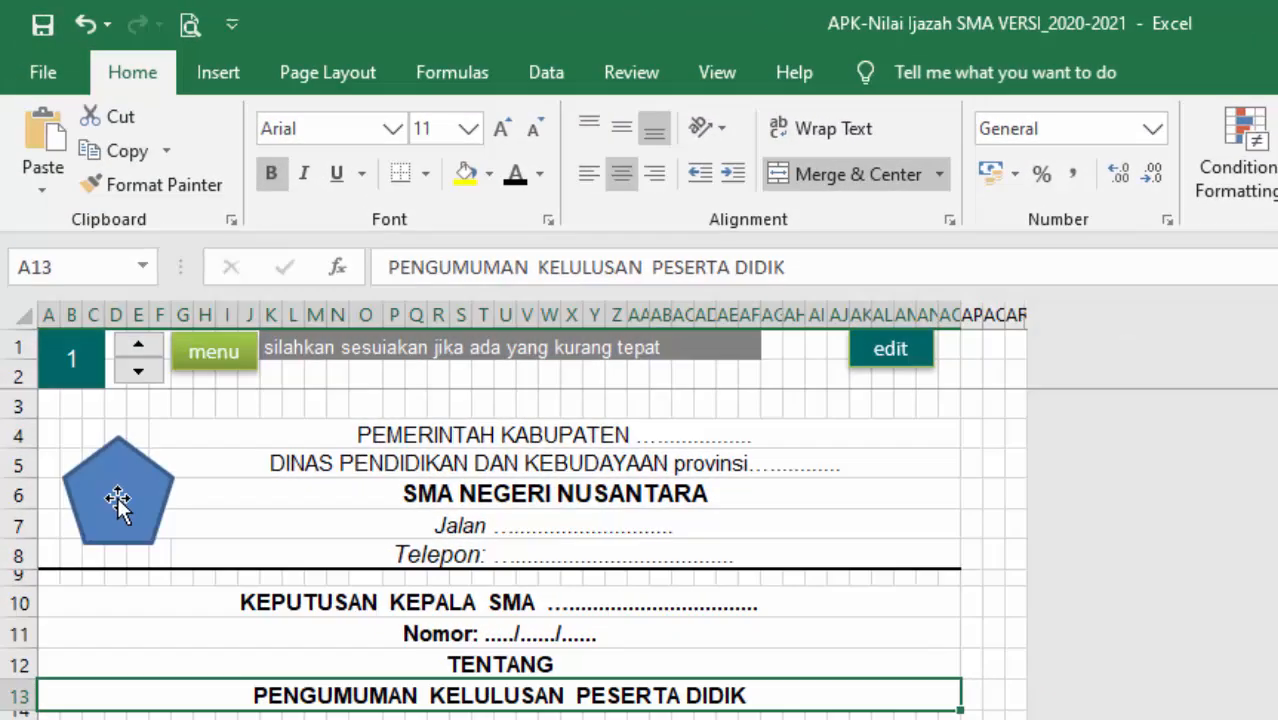
click(81, 319)
drag(127, 492, 135, 474)
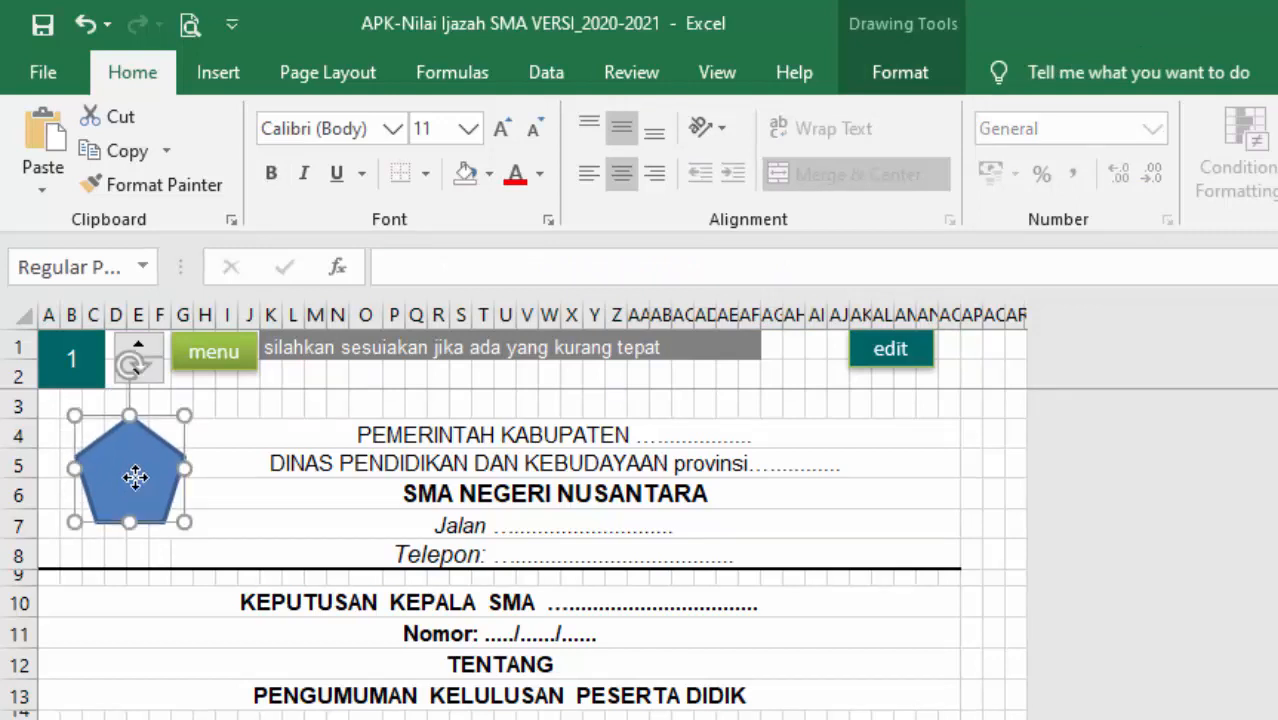
Fill the pentagon logo shape with the image New Picture (5) from the Pictures folder.
right_click(135, 477)
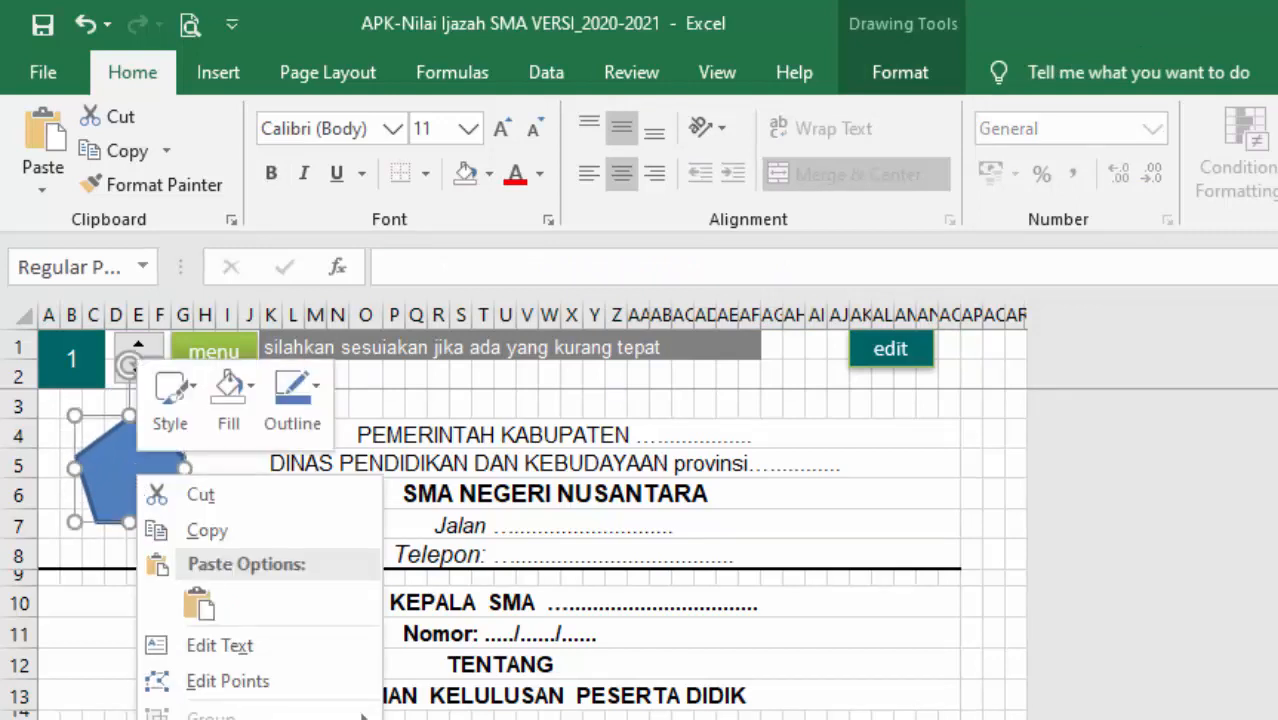
key(Escape)
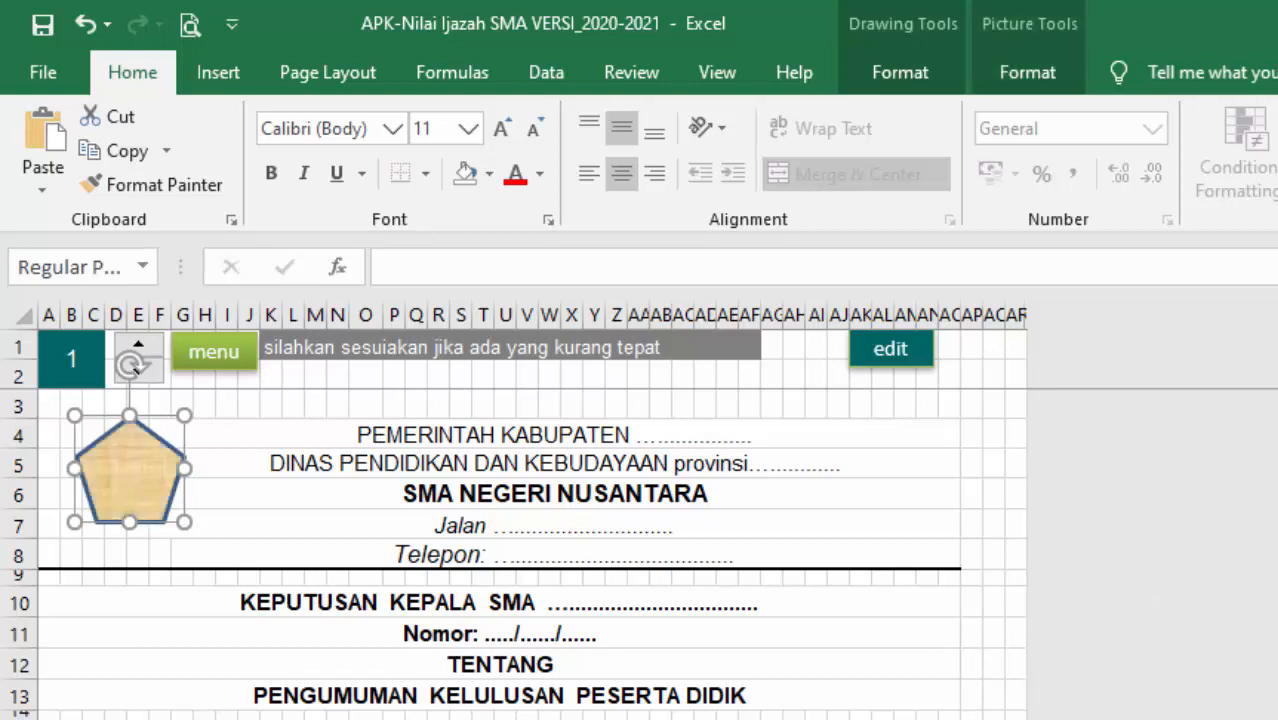
click(695, 501)
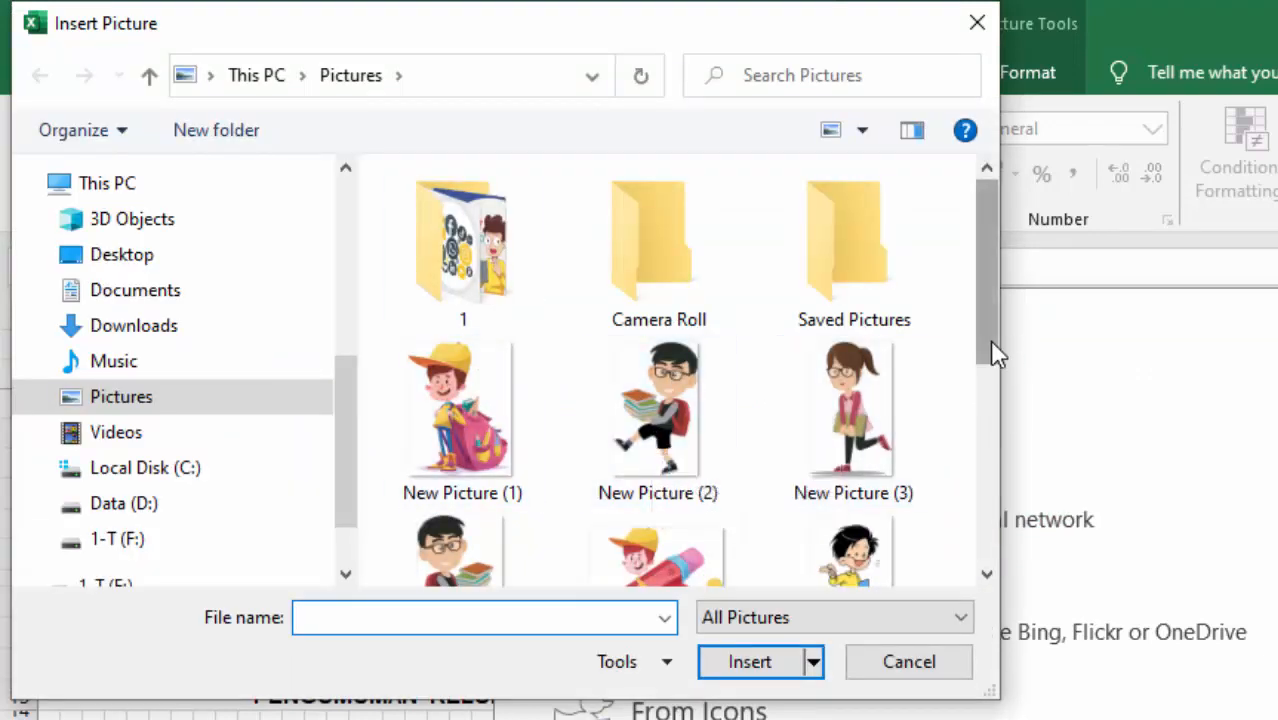
drag(989, 345, 972, 556)
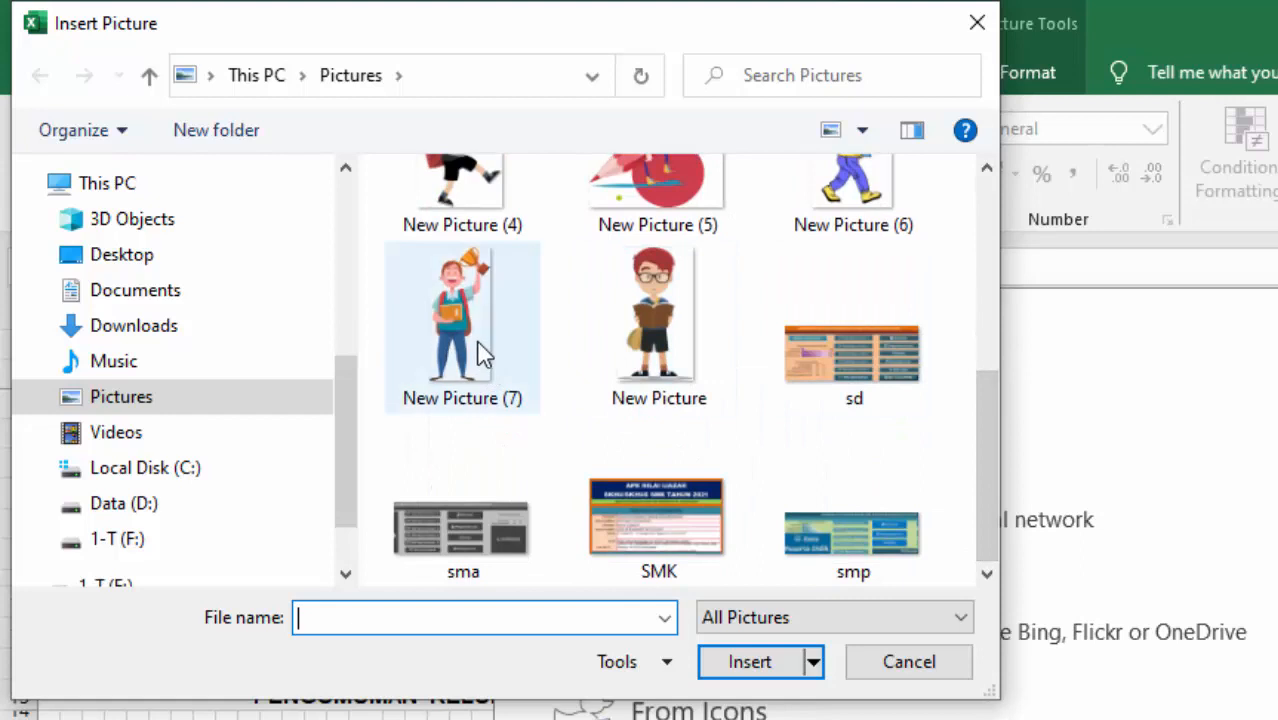
scroll(655, 350, up, 1)
click(700, 255)
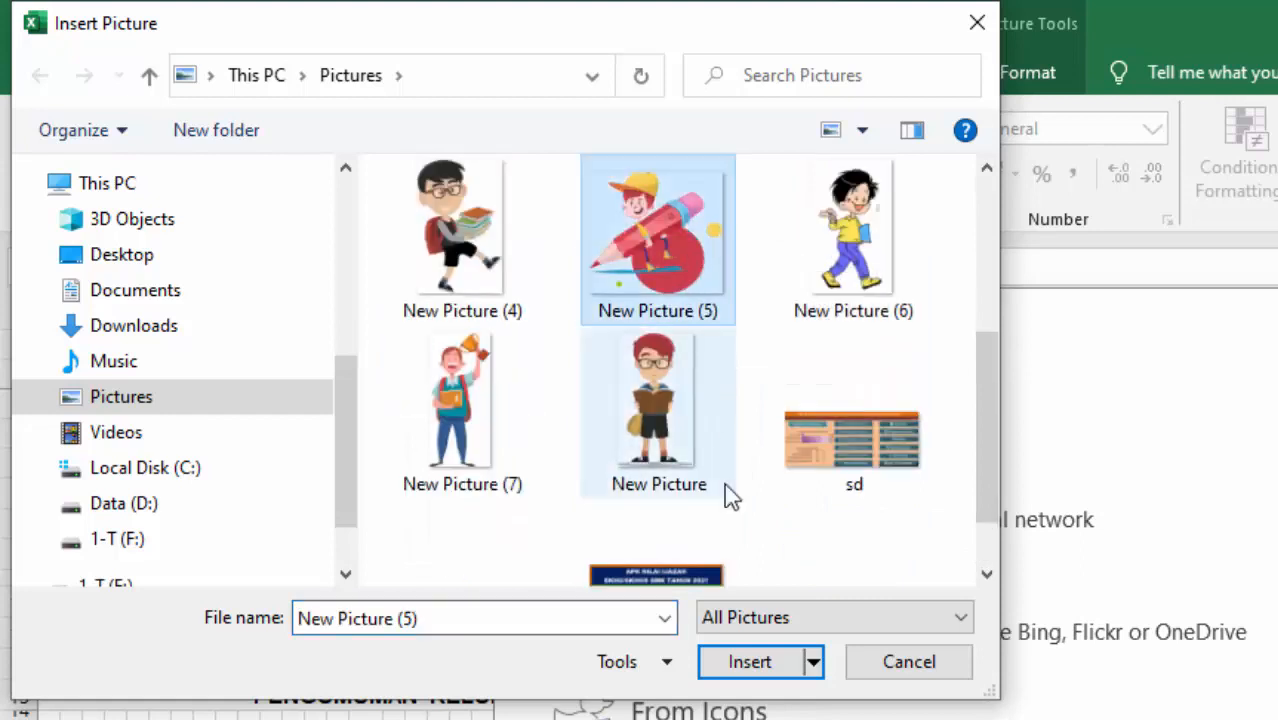
click(752, 663)
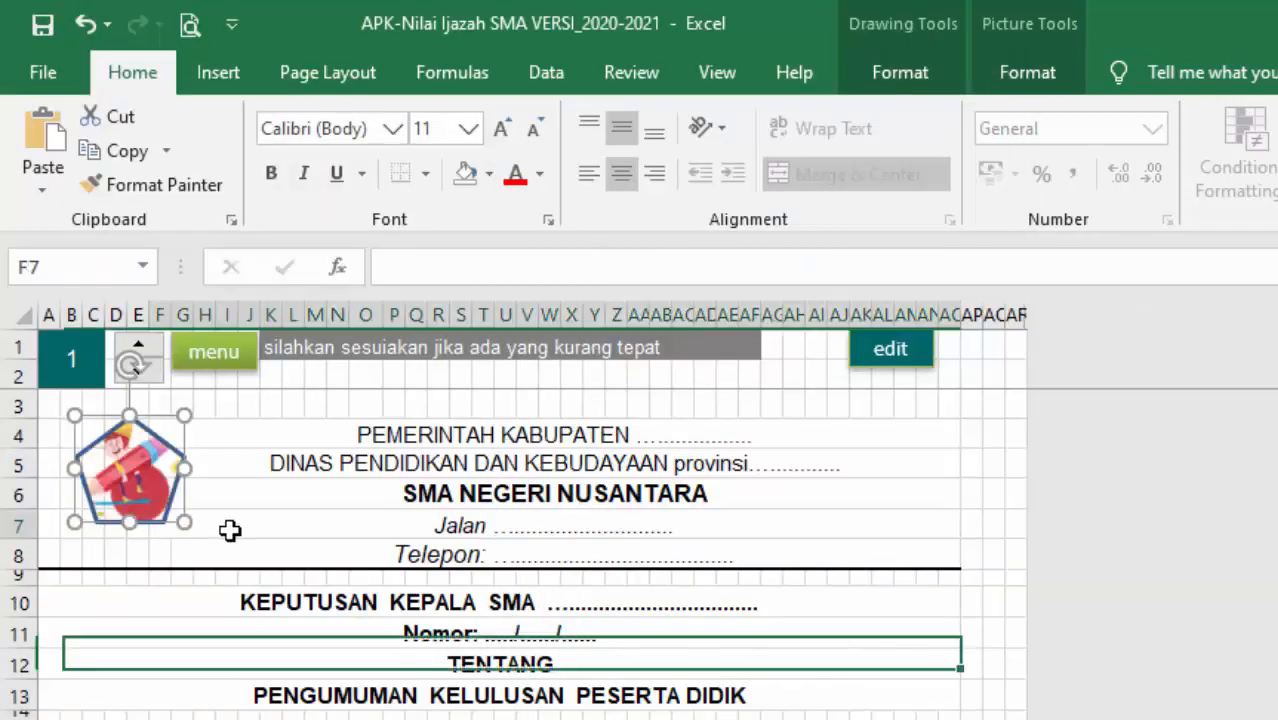
click(230, 530)
click(285, 402)
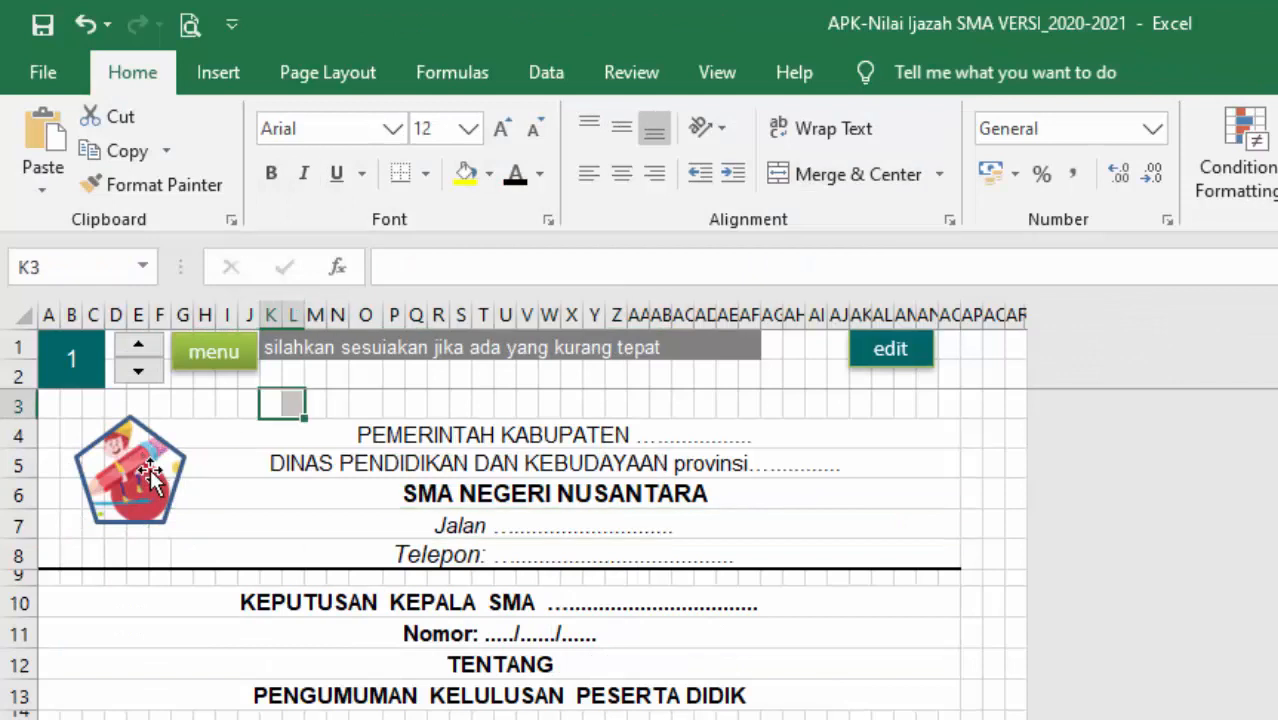
Examine the letterhead lines in F4 to F8 and the decree title and Nomor lines in rows 10 and 11.
click(492, 442)
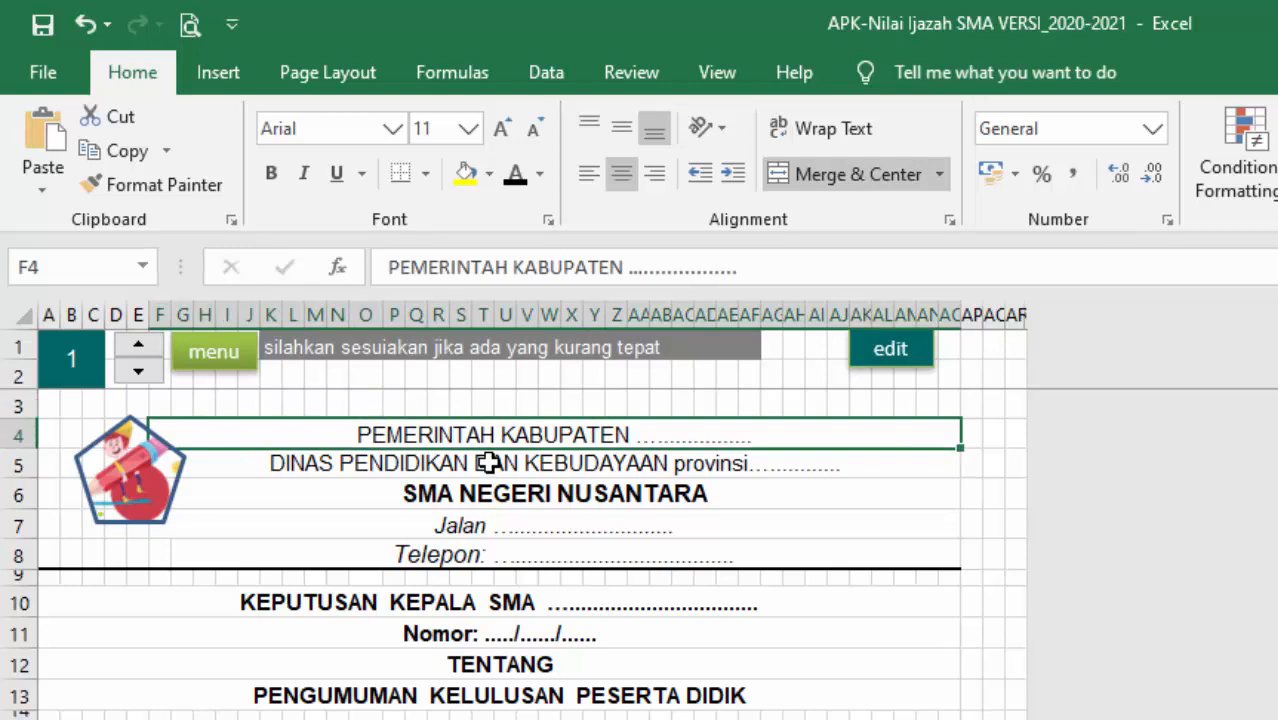
click(582, 468)
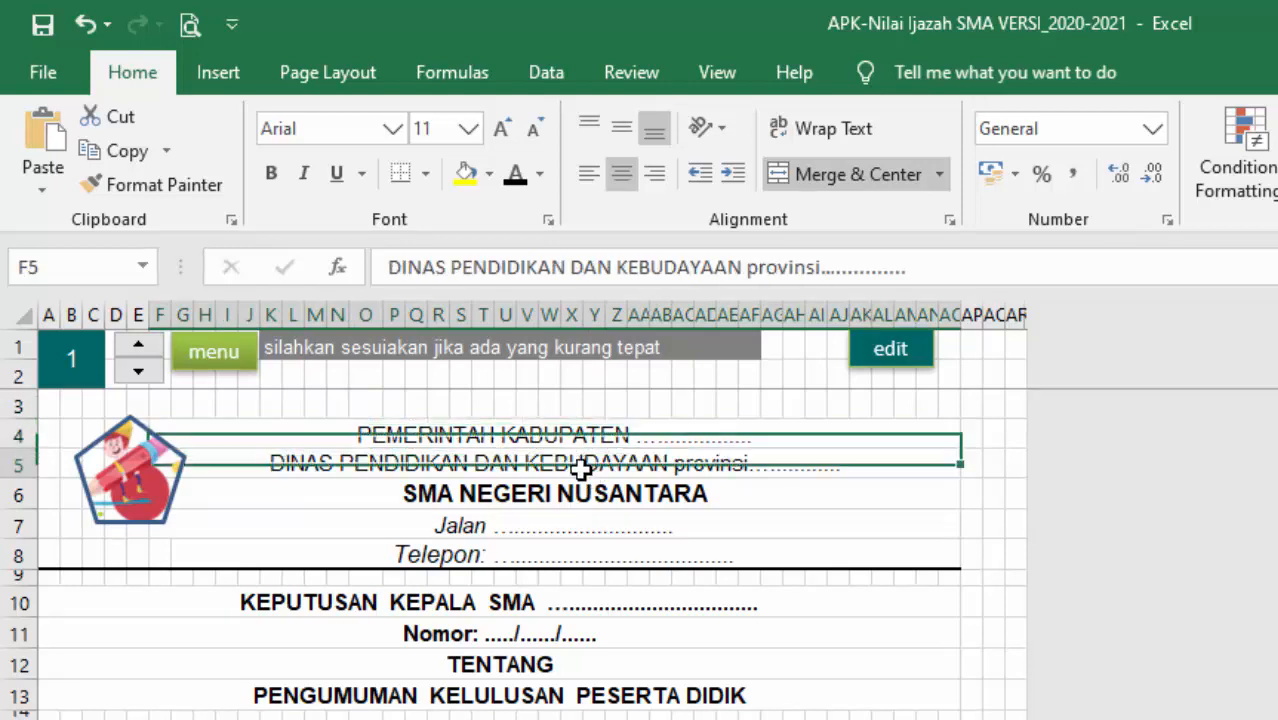
click(560, 490)
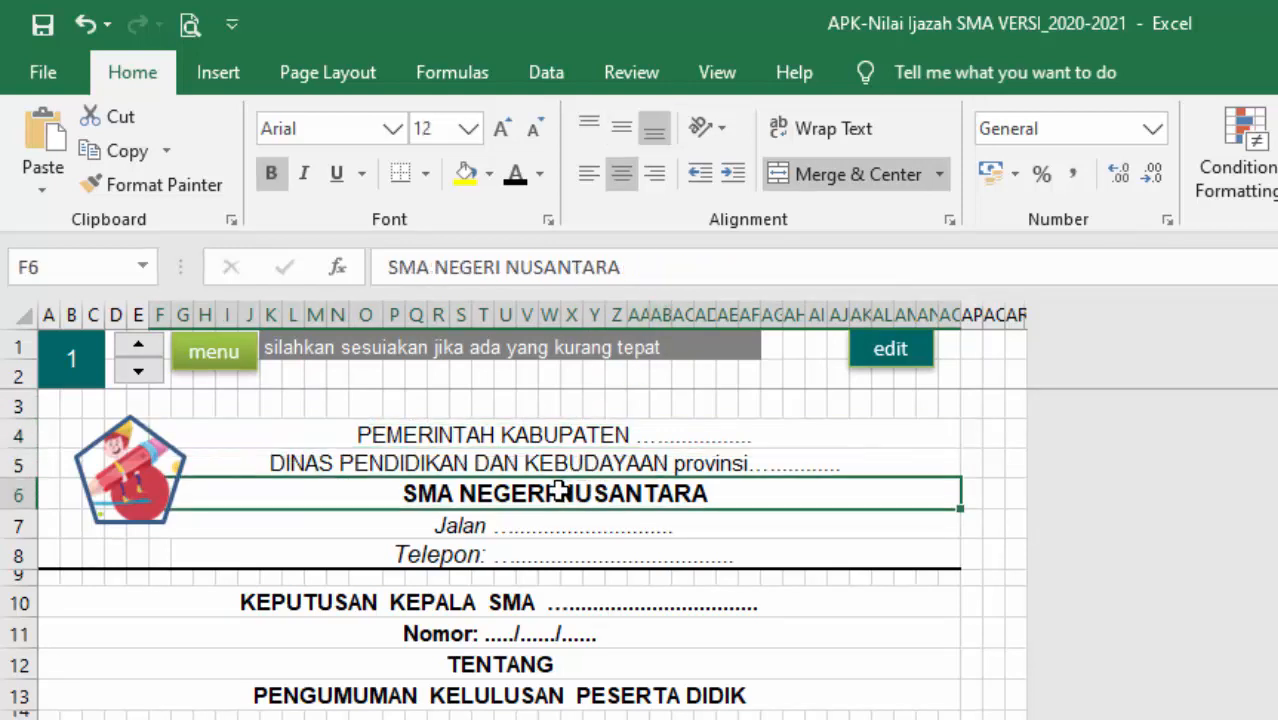
click(508, 536)
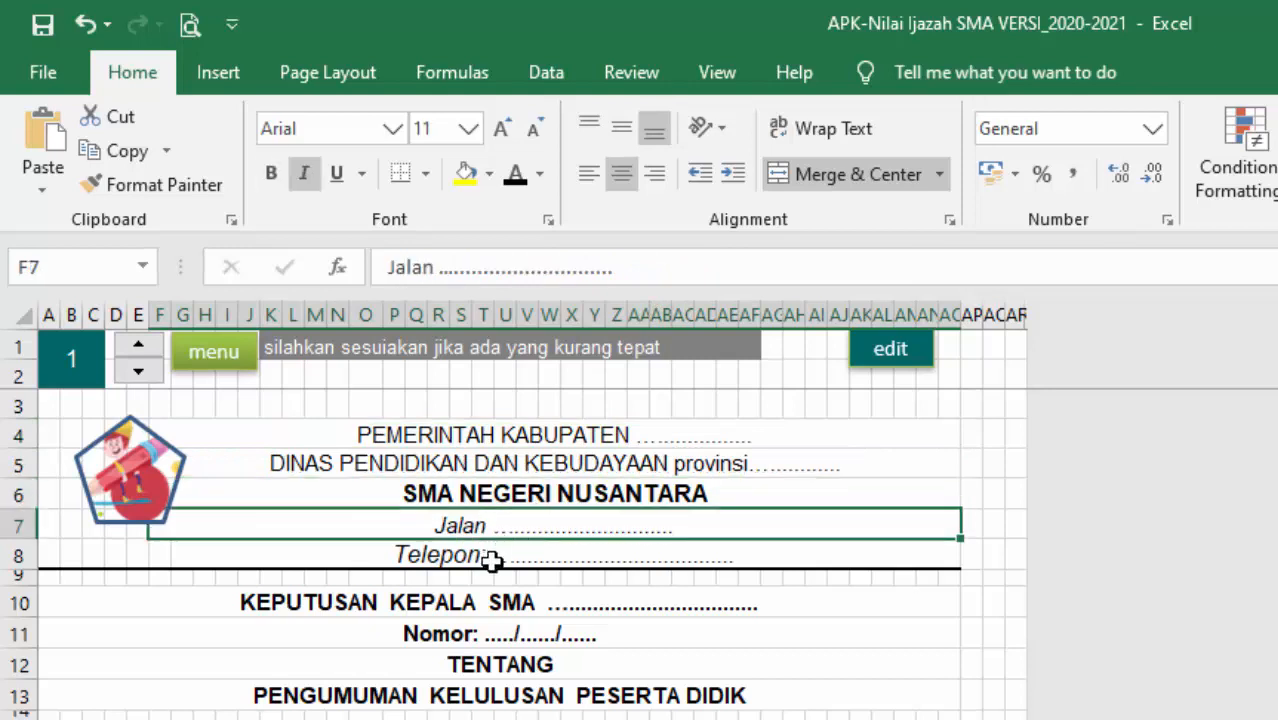
click(492, 558)
click(480, 600)
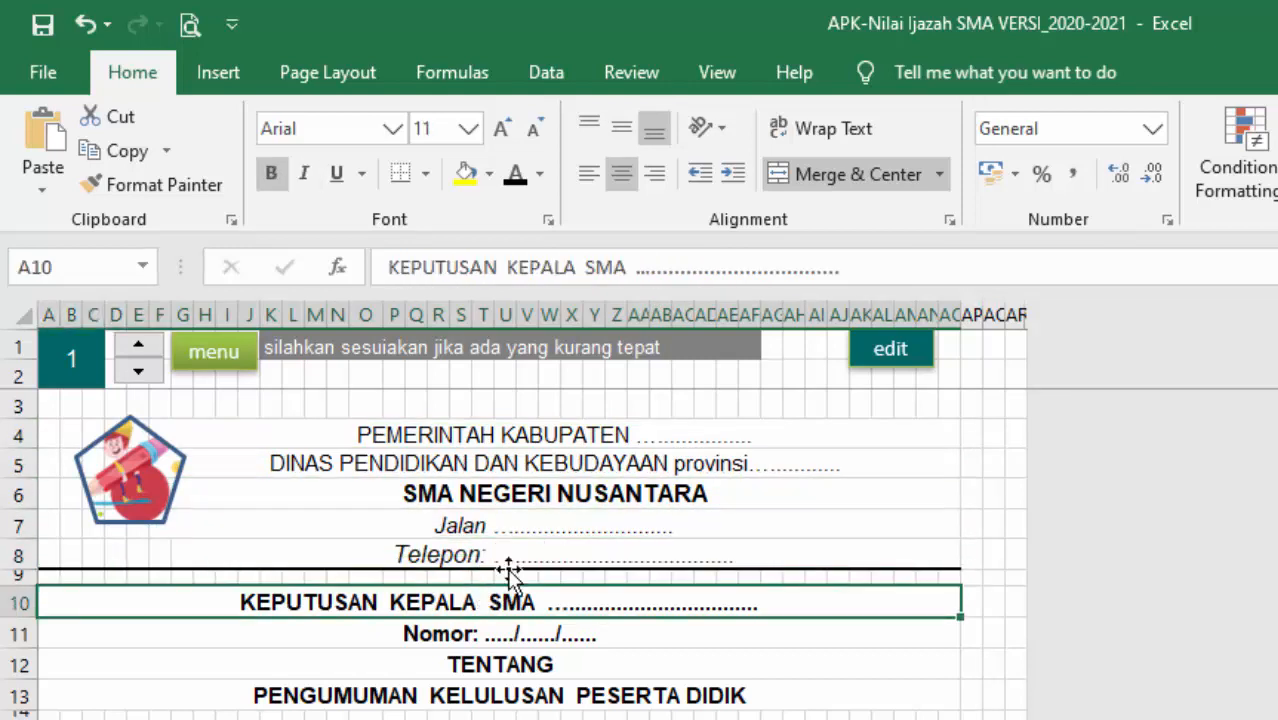
scroll(625, 645, down, 1)
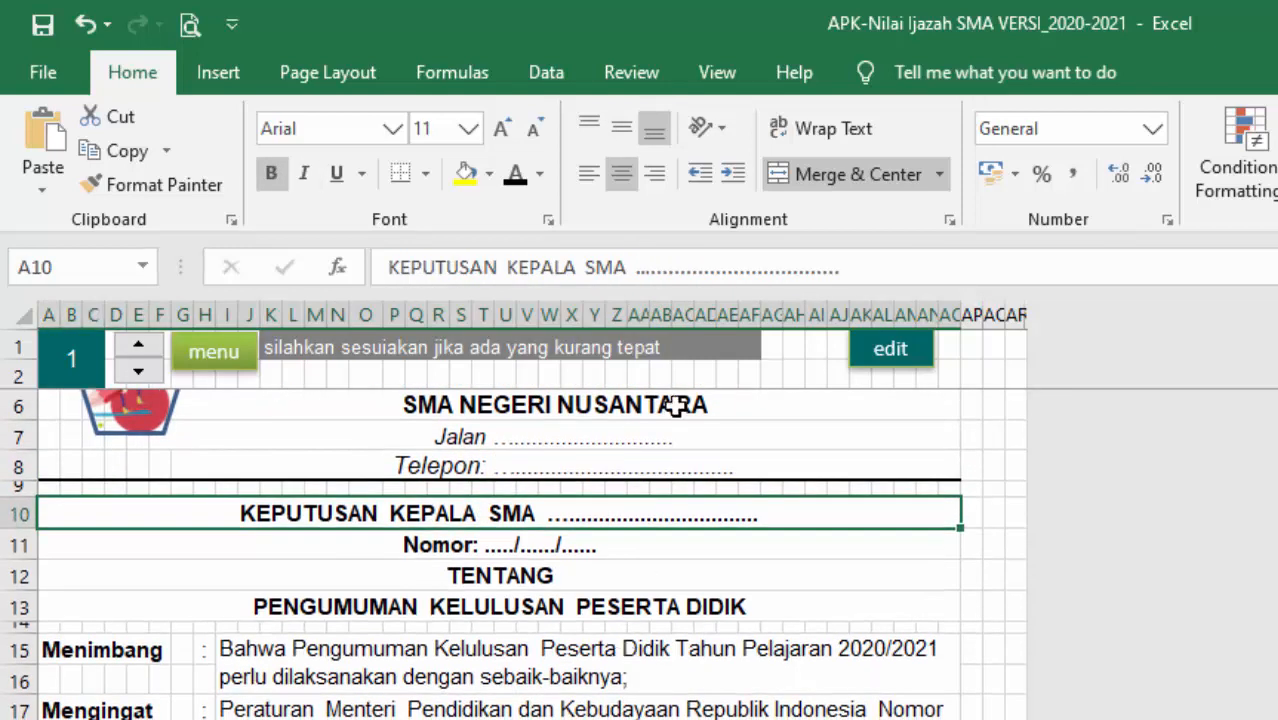
click(484, 550)
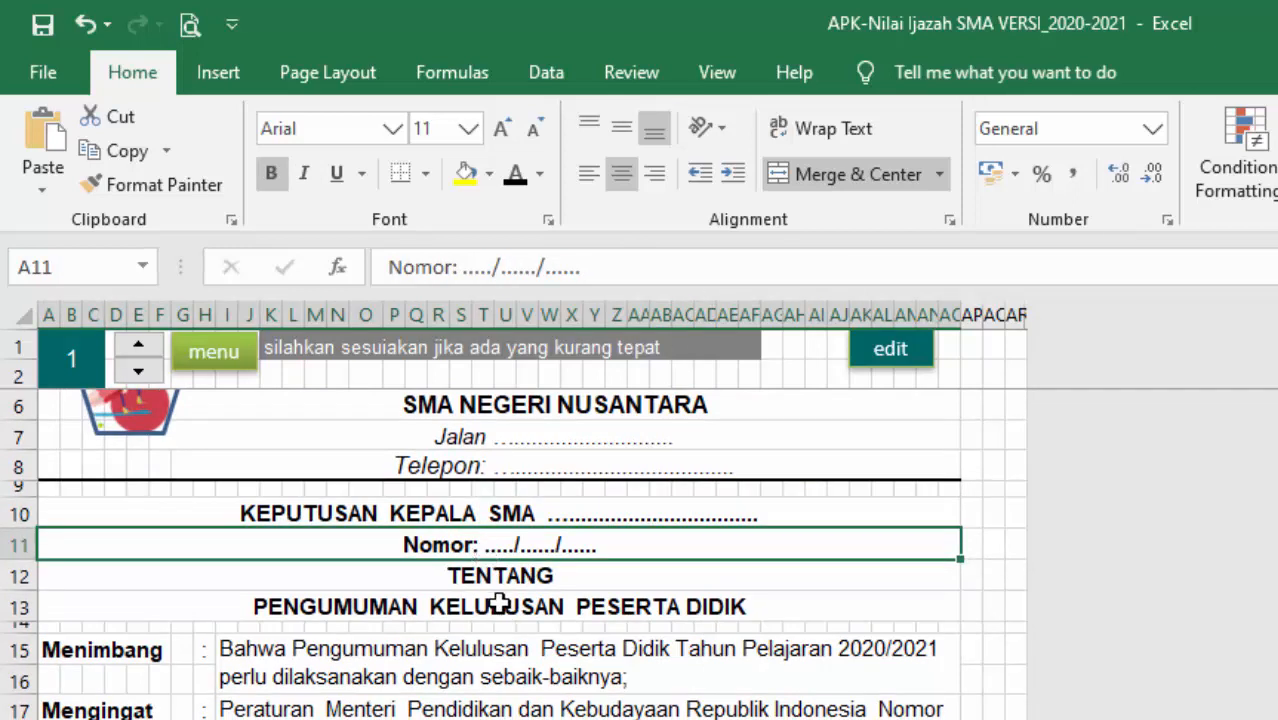
Examine the announcement body, including the Memperhatikan text, the student name formula in A25, the graduation statement and the school name line.
scroll(502, 695, down, 1)
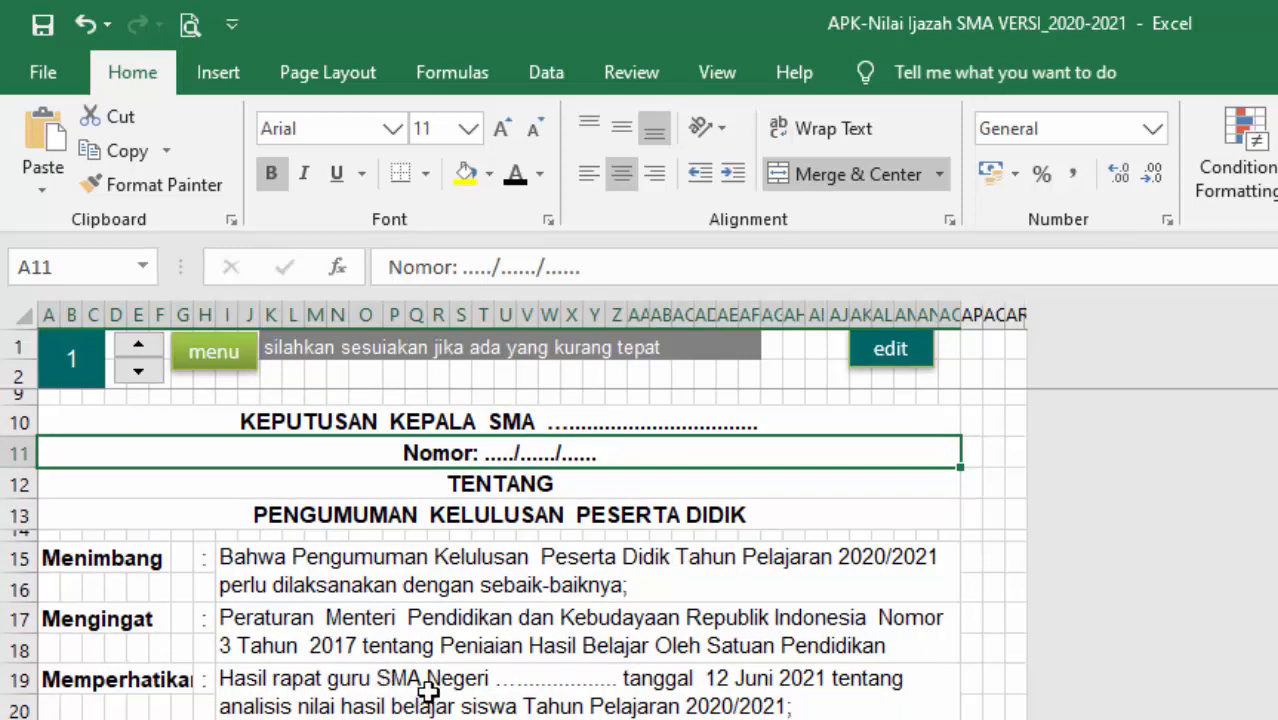
click(523, 678)
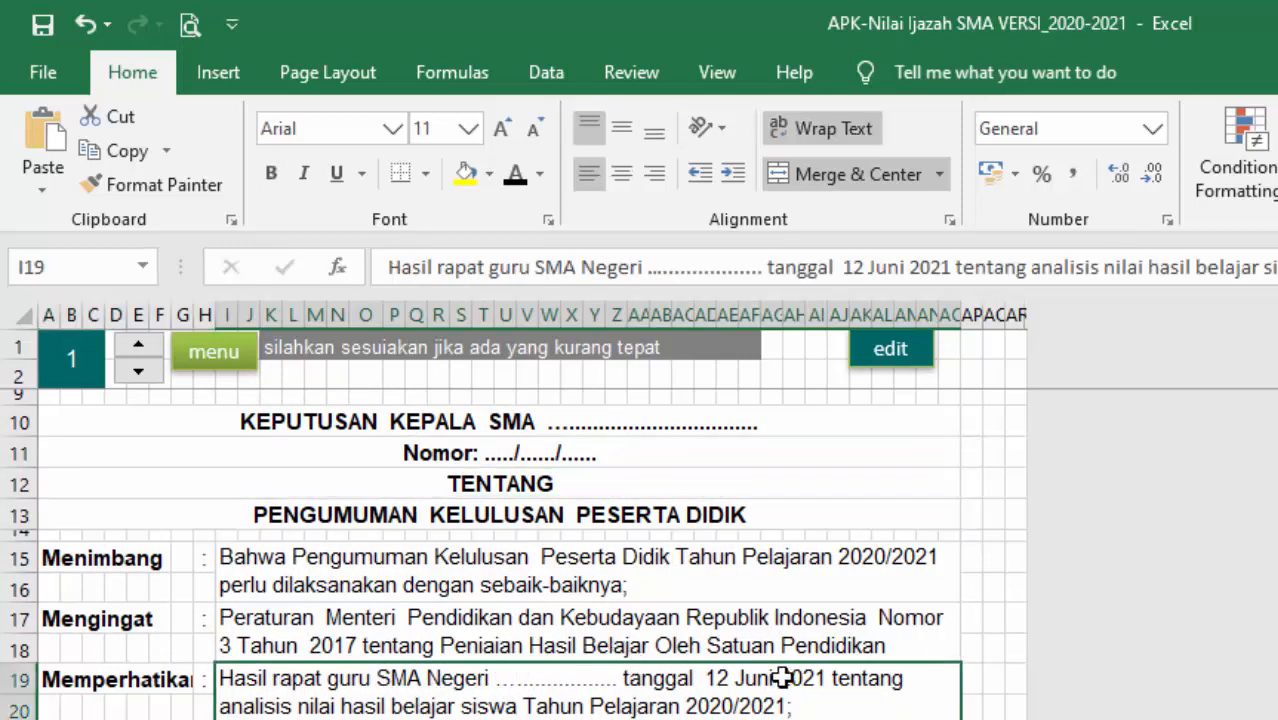
scroll(512, 553, down, 2)
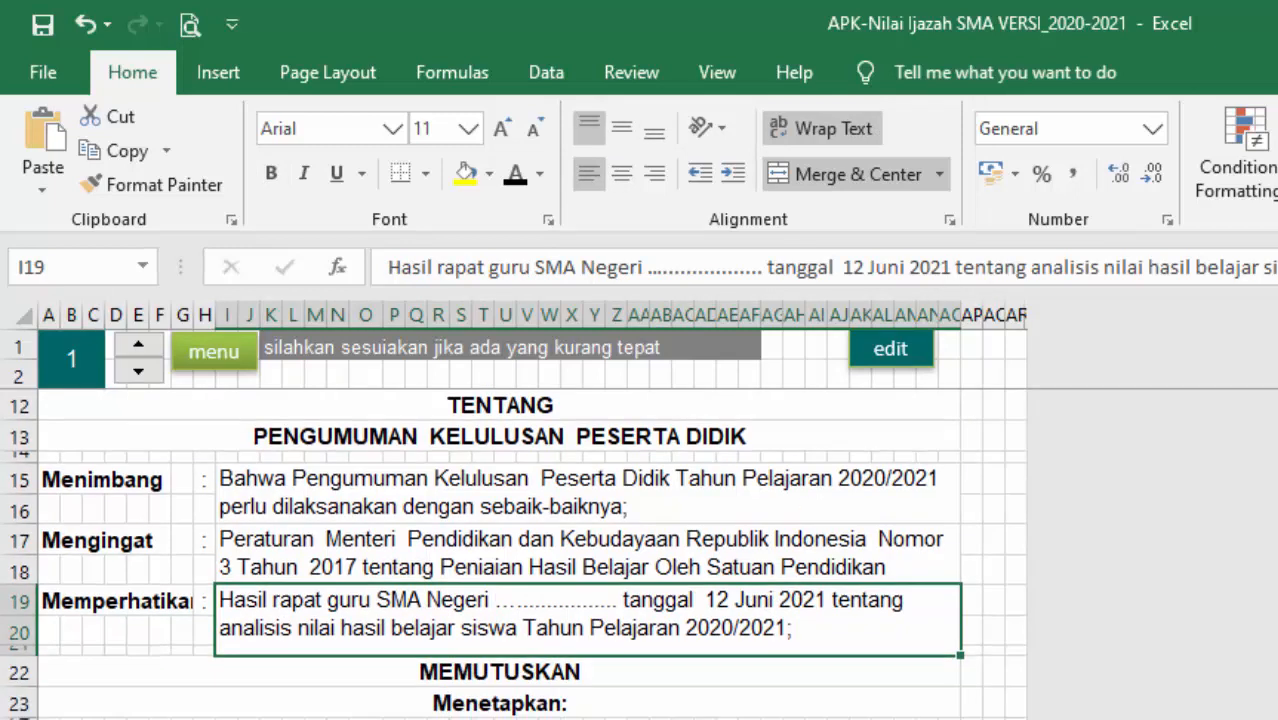
scroll(561, 657, down, 1)
click(521, 584)
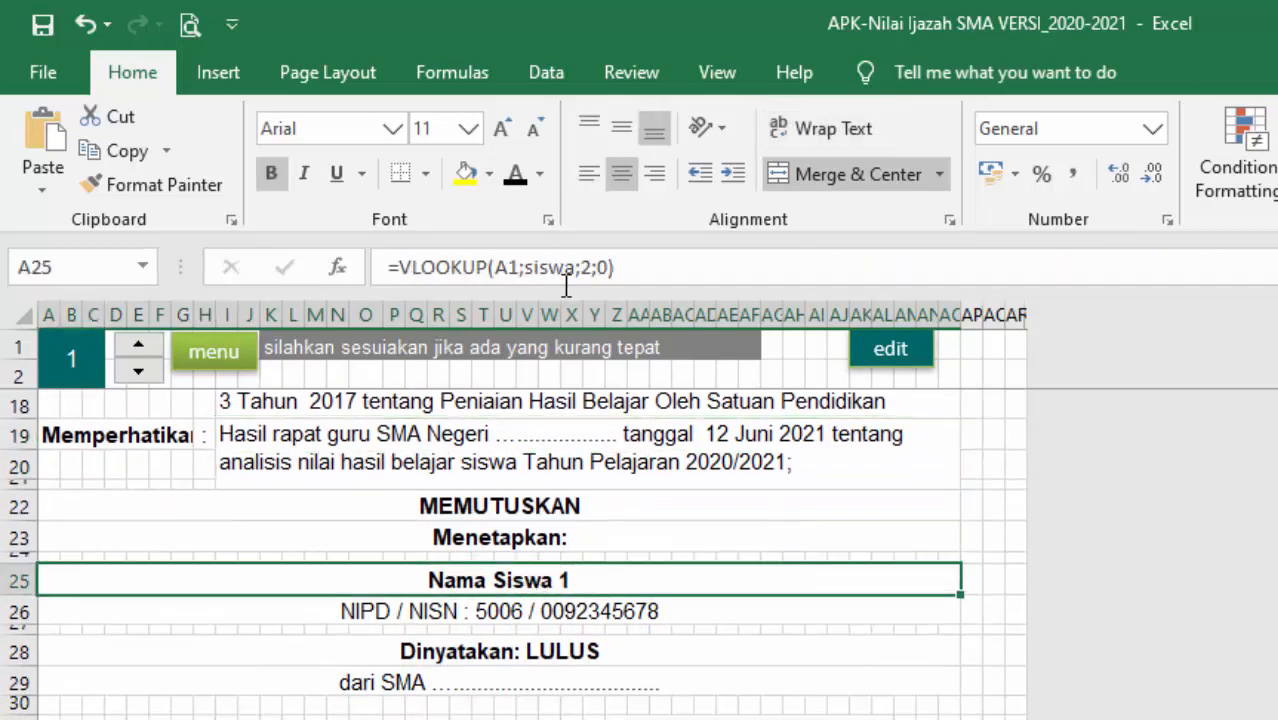
click(512, 540)
click(510, 503)
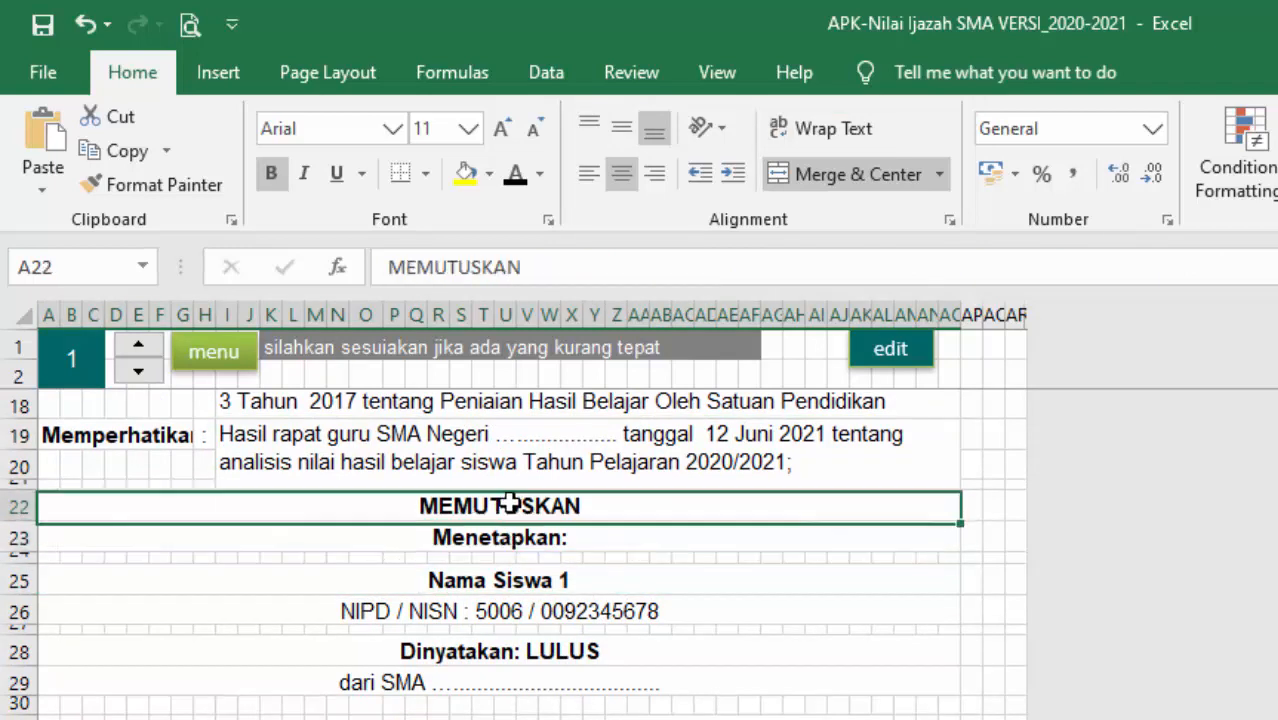
click(508, 580)
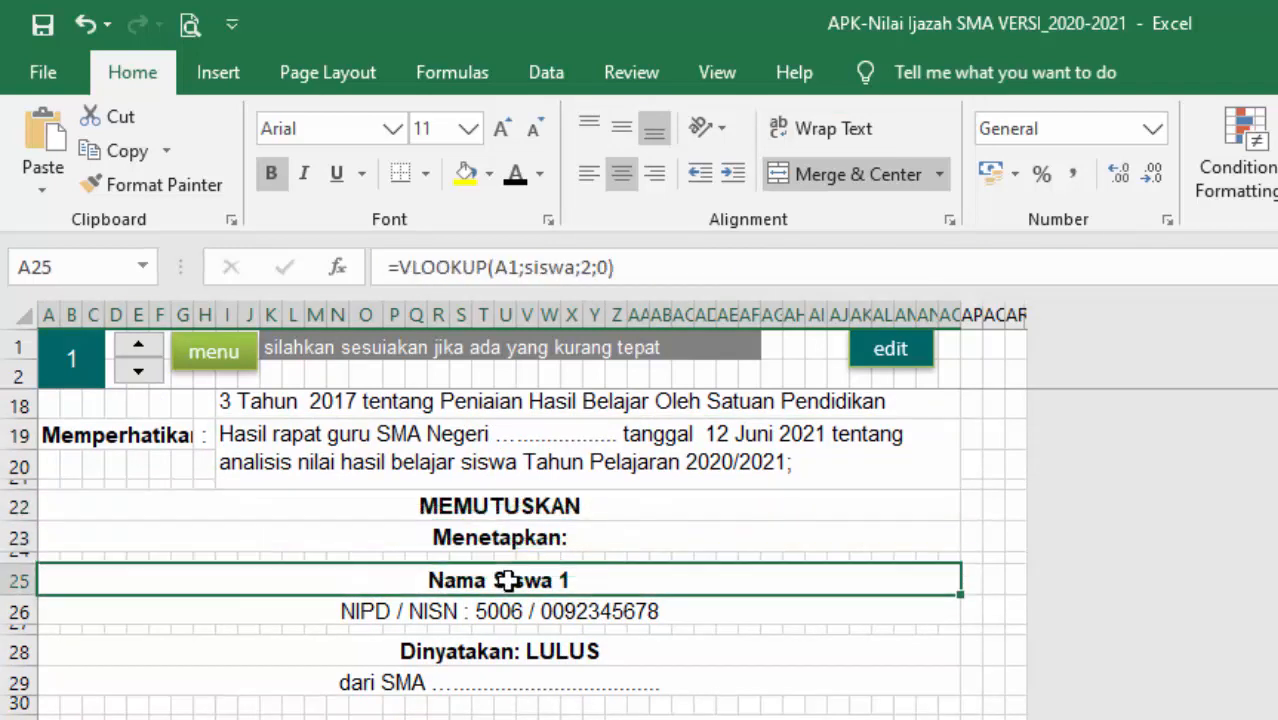
click(505, 652)
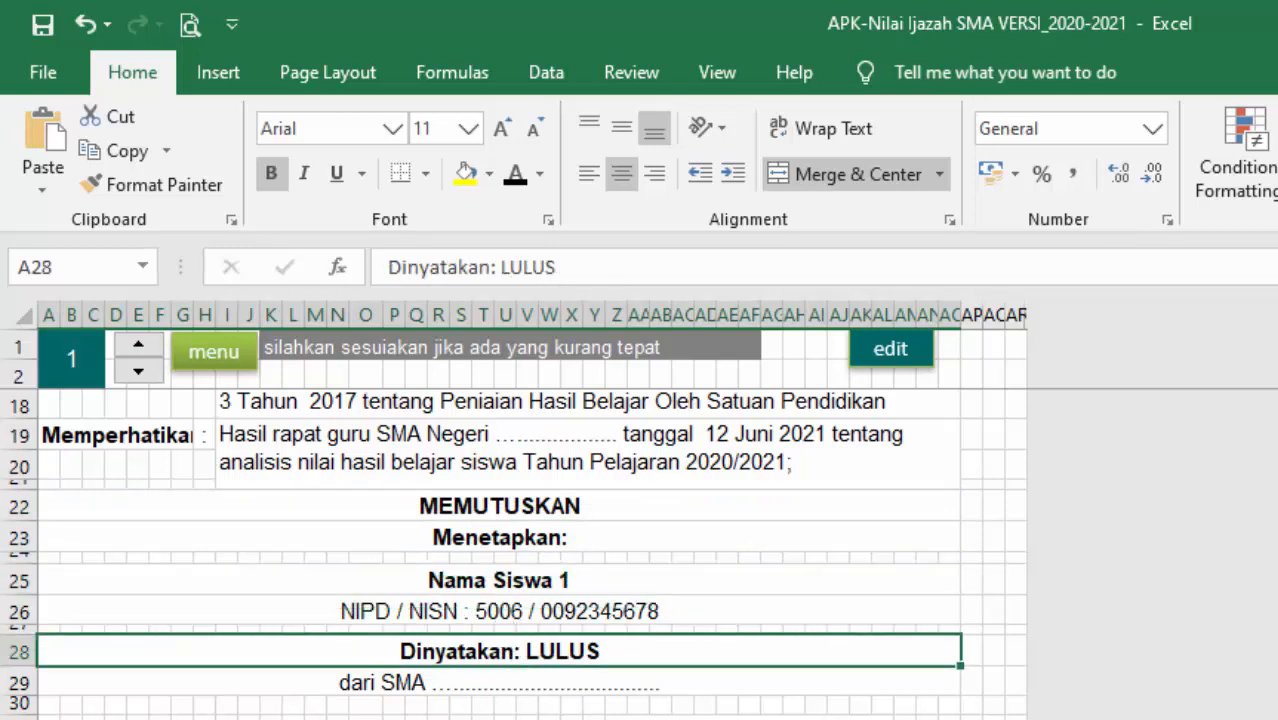
scroll(416, 660, down, 1)
click(538, 590)
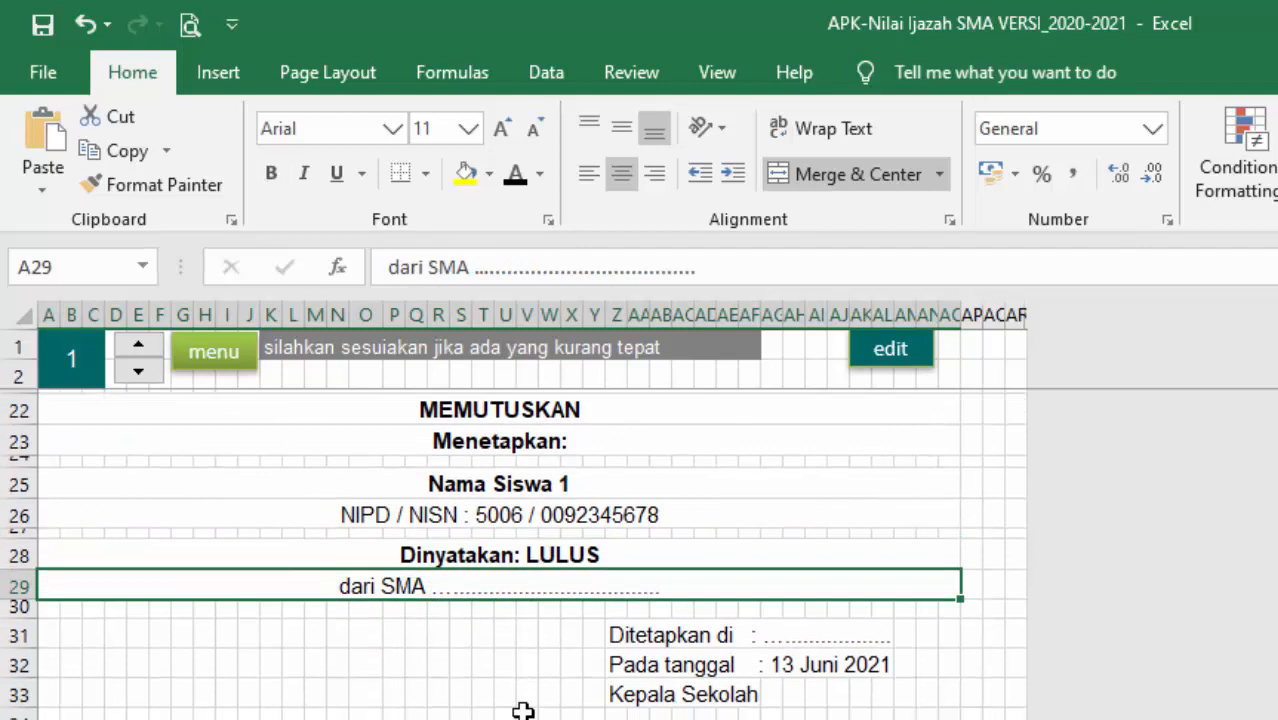
Examine the signature block and the Daftar Nilai Ijazah grade table in the lower part of the Pengumuman Lulus sheet.
scroll(522, 708, down, 1)
click(660, 568)
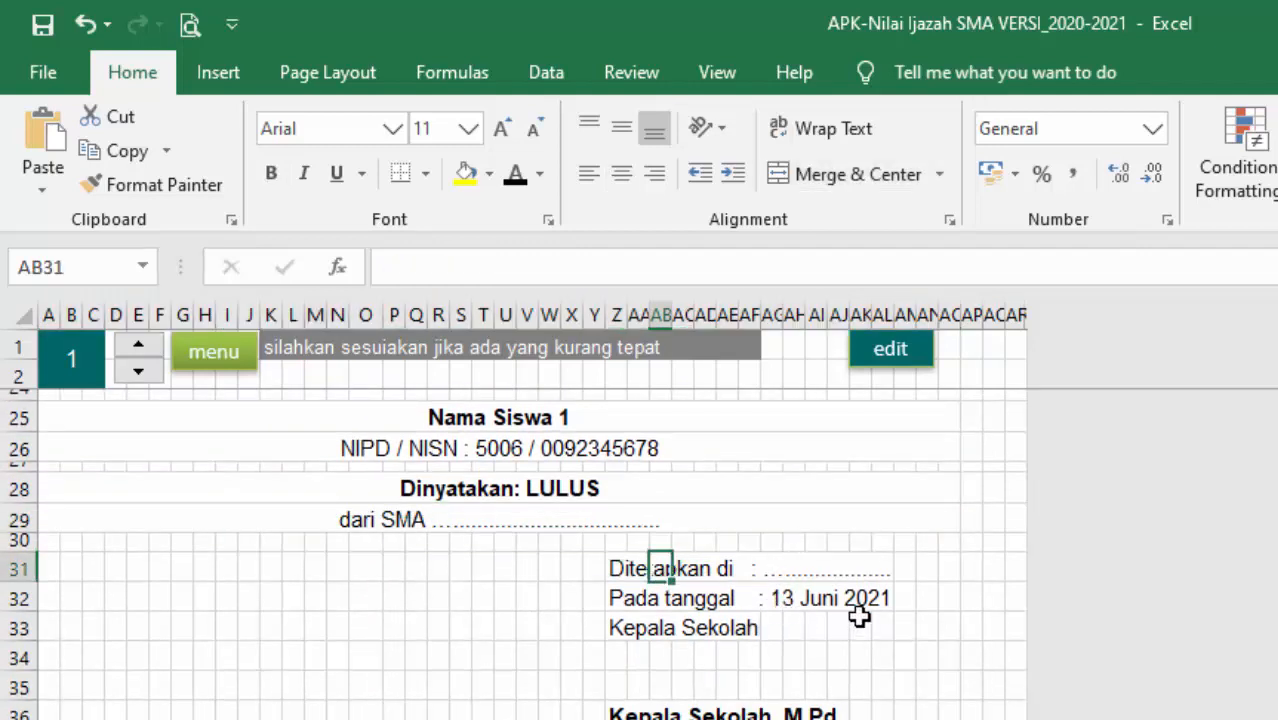
scroll(43, 712, down, 9)
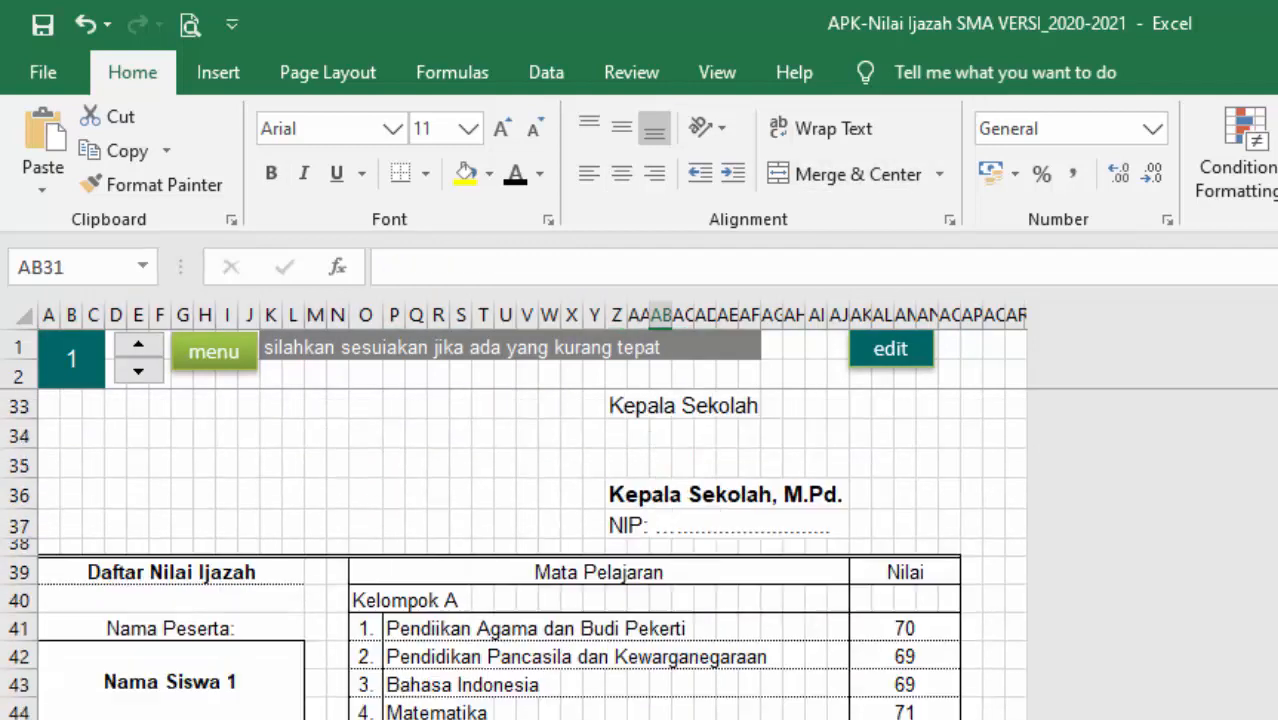
scroll(43, 712, down, 2)
scroll(43, 712, up, 7)
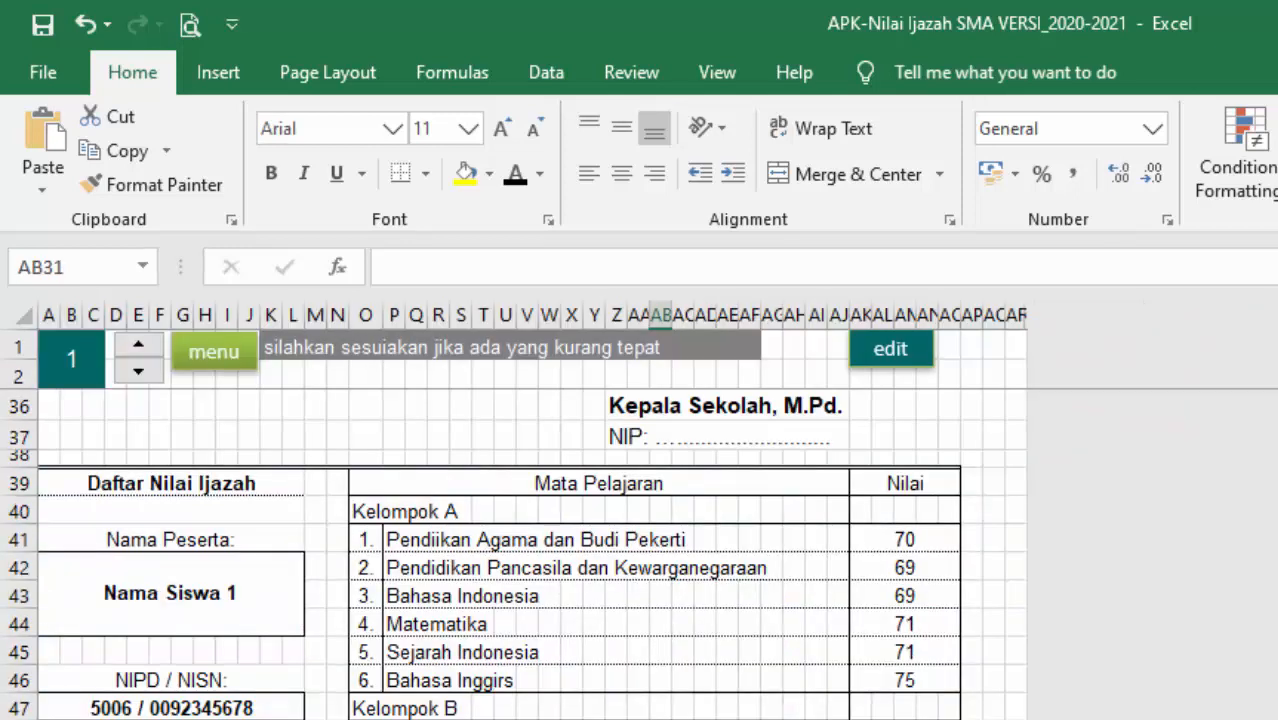
Open the Keterangan Lulus sheet and look over the Surat Keterangan Kelulusan letter down to the subject grades.
scroll(512, 554, up, 11)
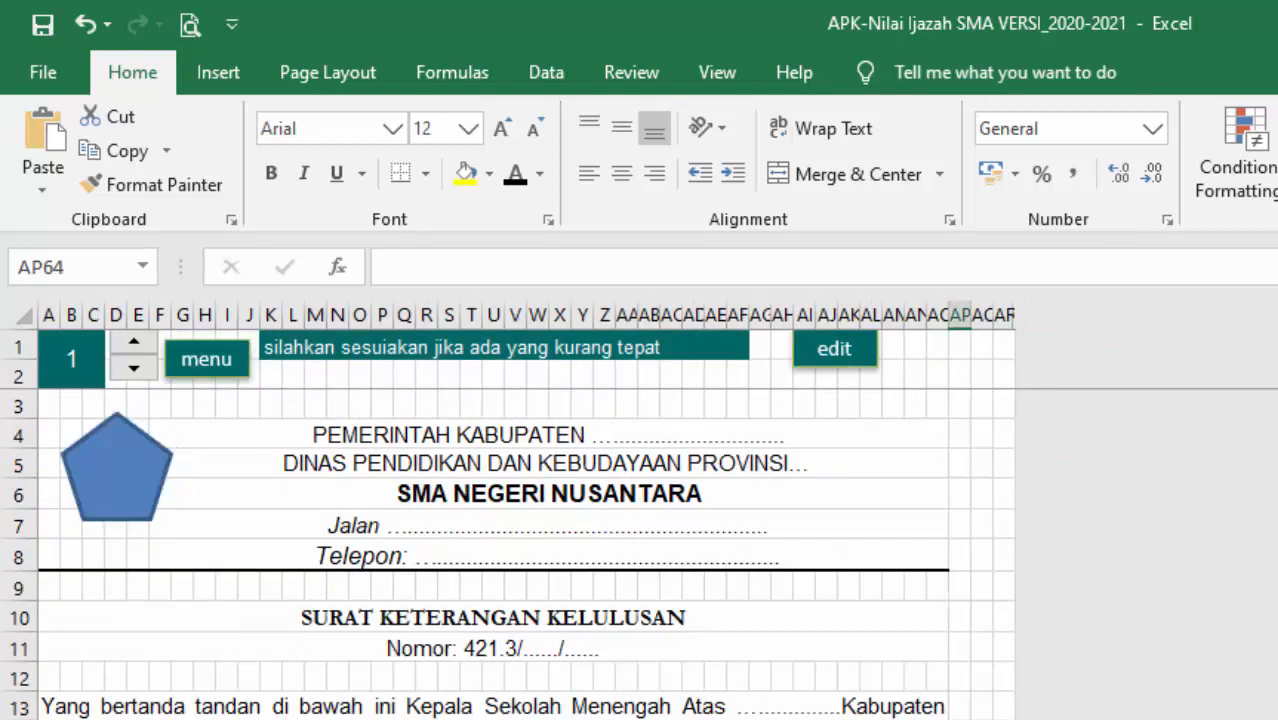
scroll(511, 690, down, 5)
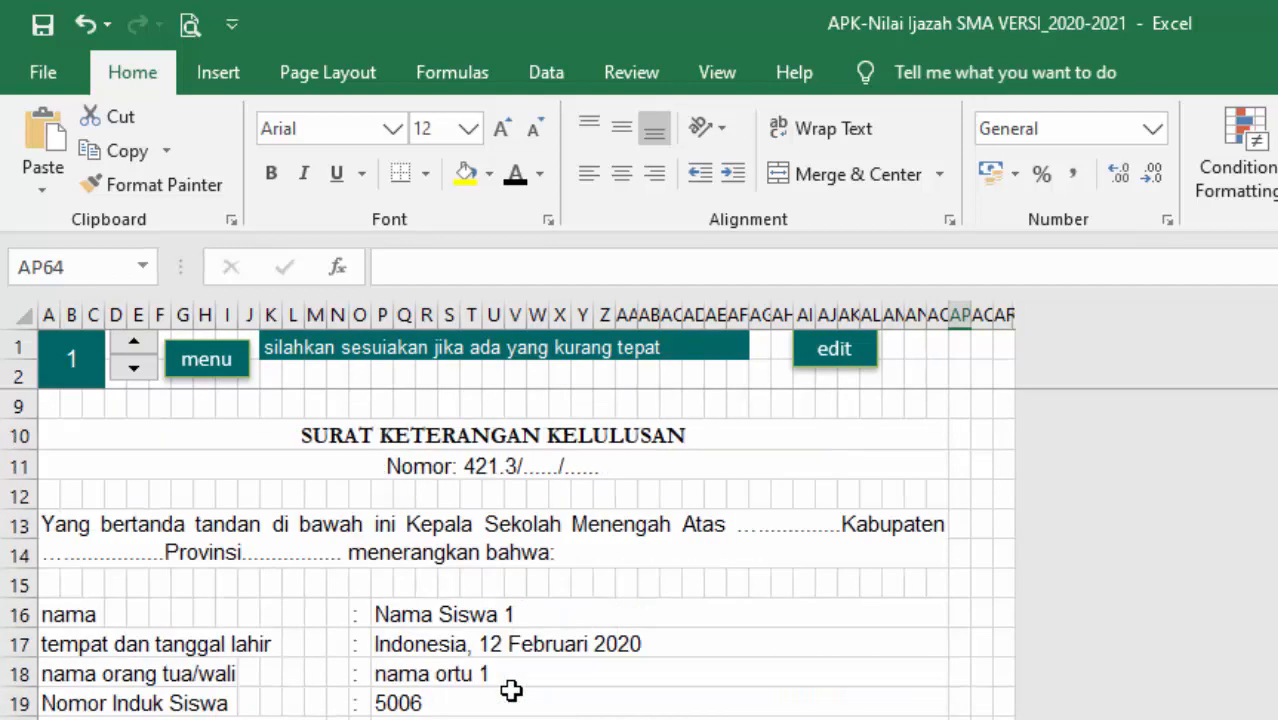
scroll(511, 690, down, 9)
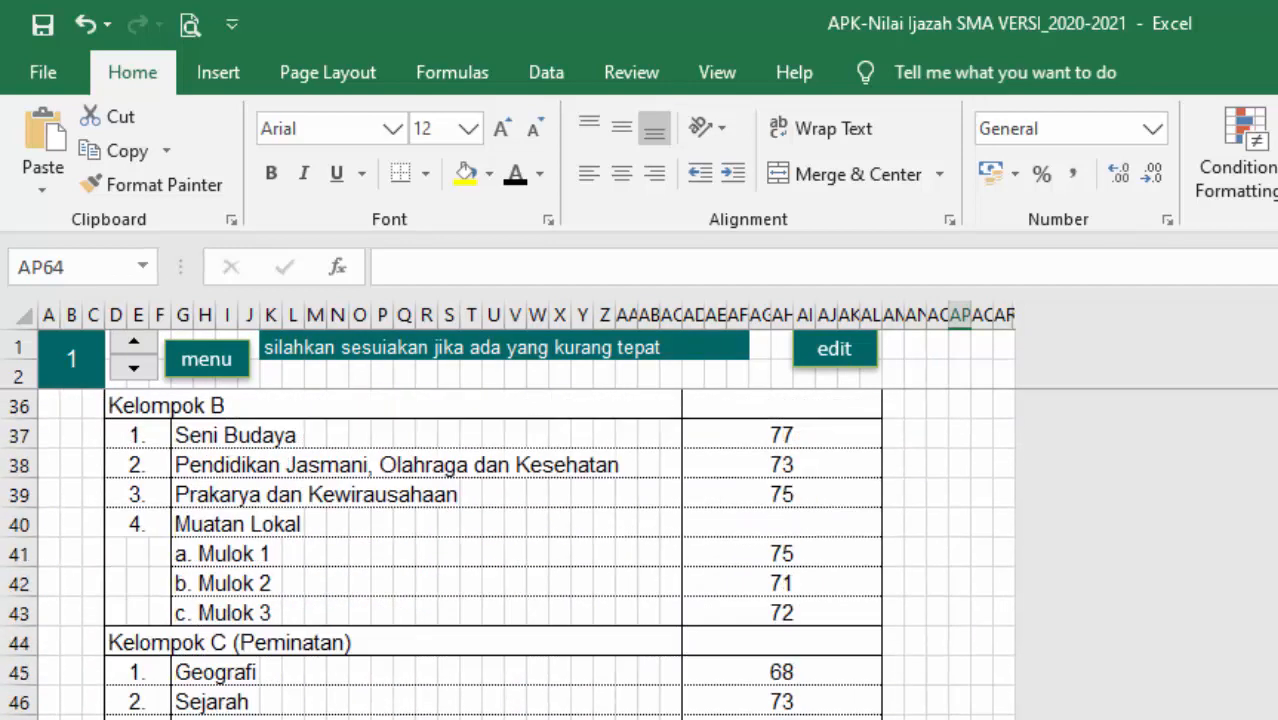
scroll(493, 458, up, 14)
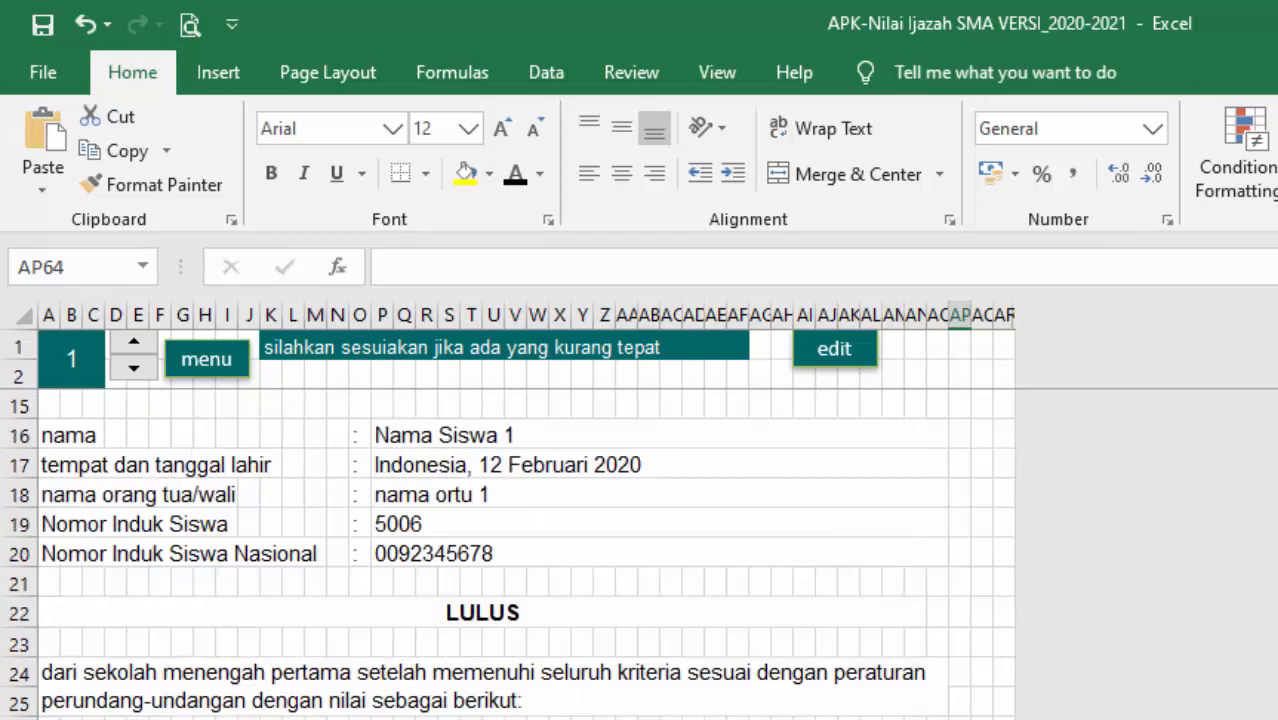
Examine the certificate's letterhead lines in F4 to F8, the pentagon logo shape and the Nomor line in row 11.
click(479, 438)
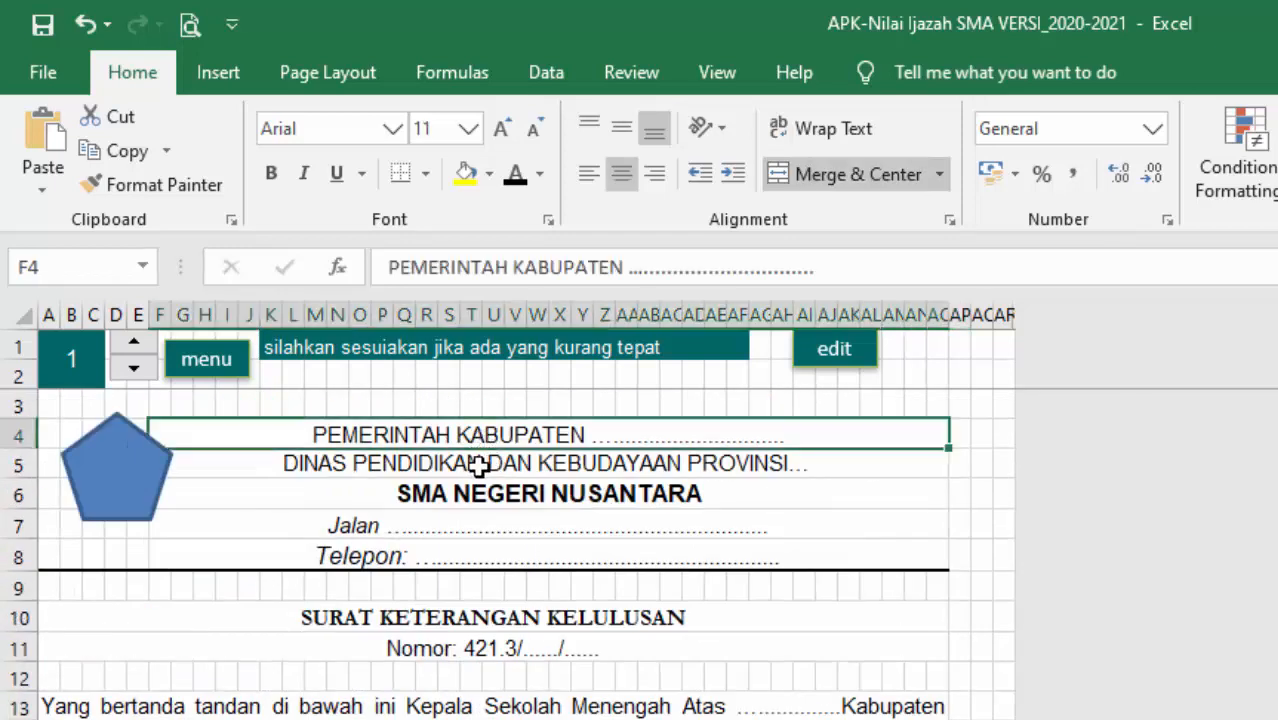
click(479, 466)
click(477, 493)
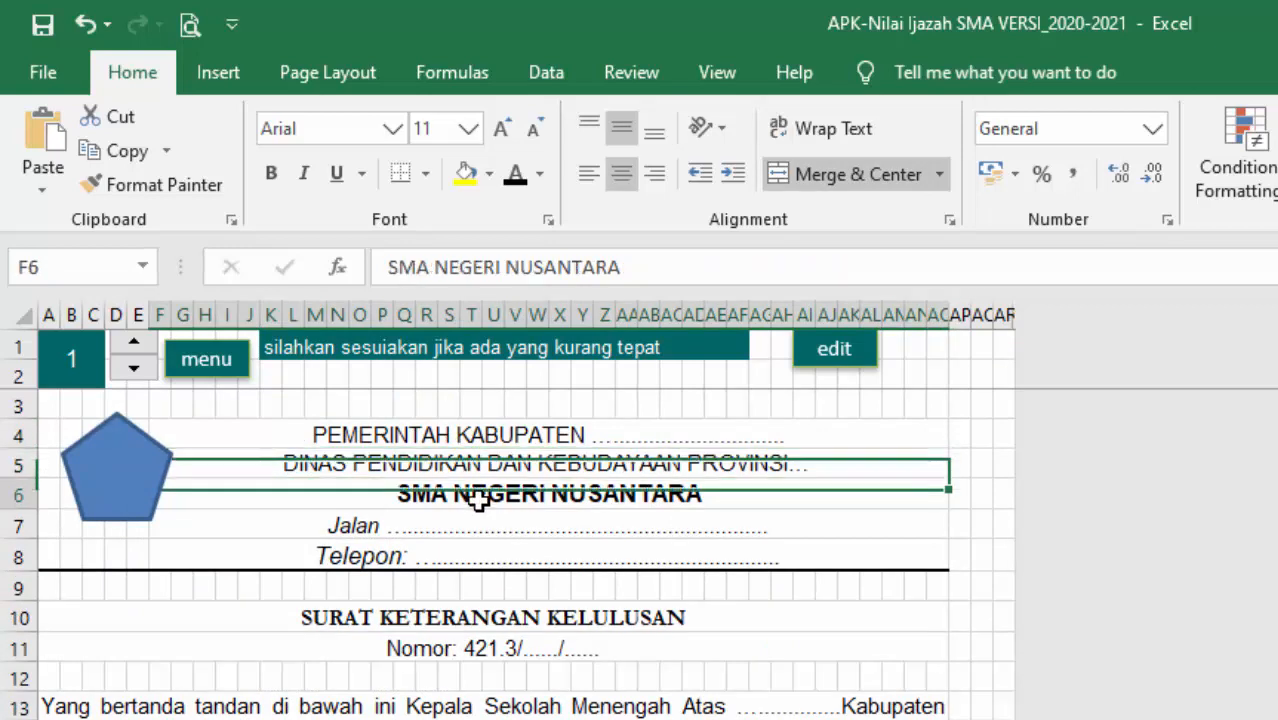
click(456, 536)
click(460, 557)
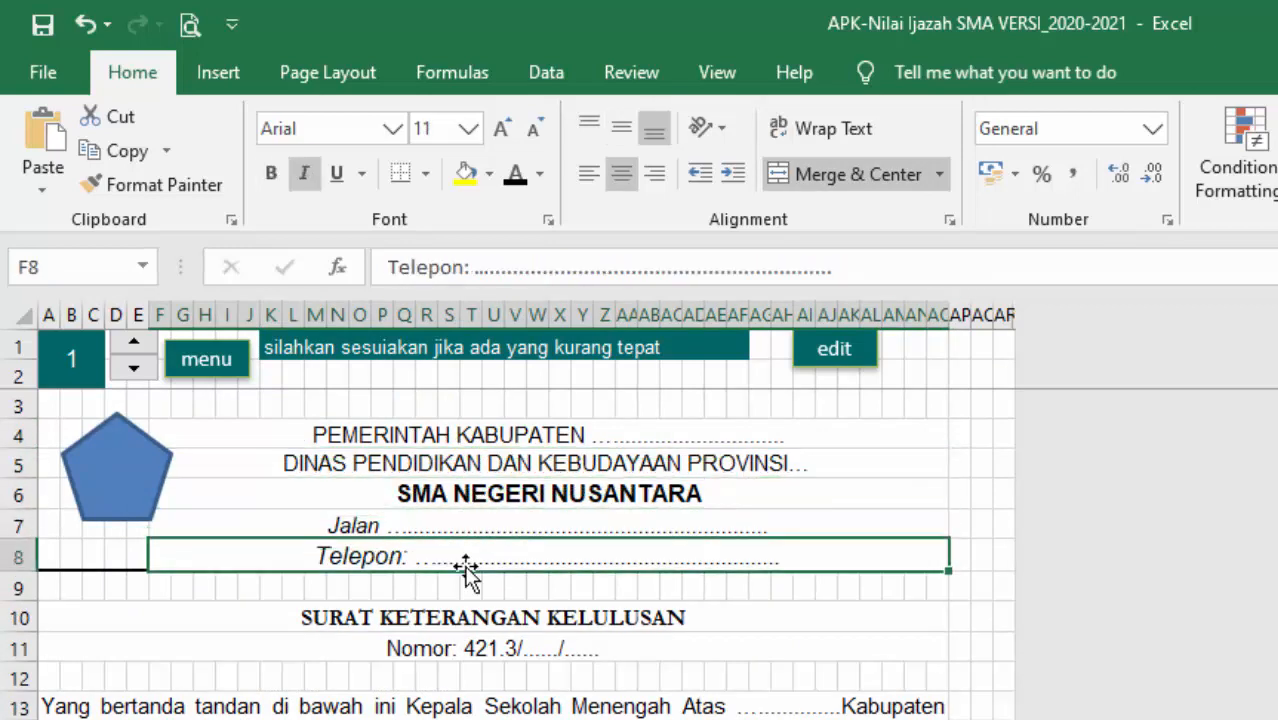
click(125, 469)
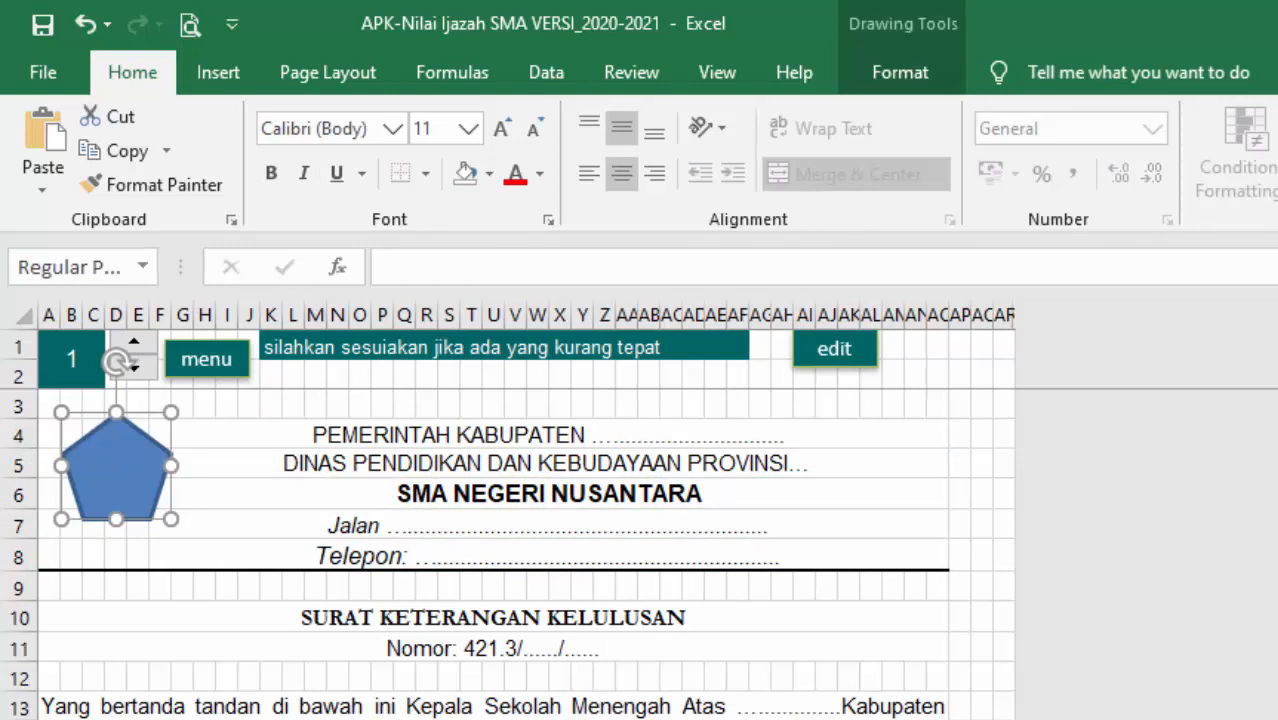
click(434, 651)
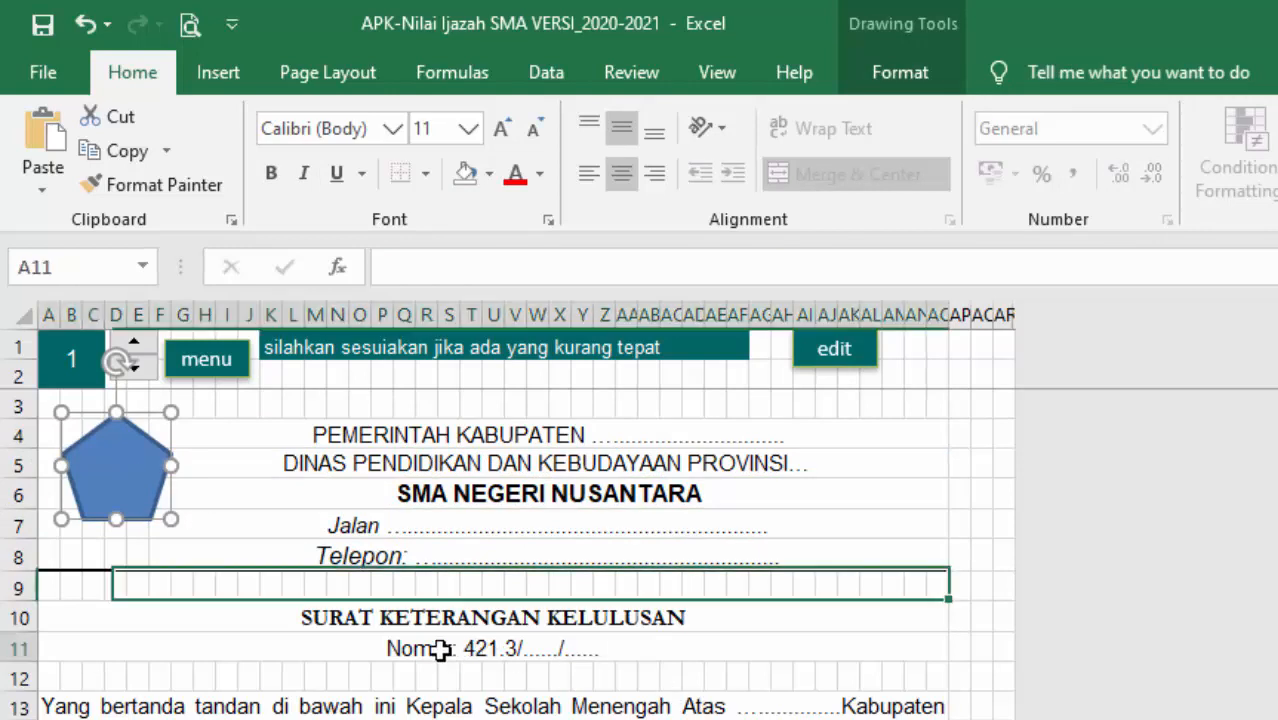
Examine the certificate's opening paragraph in A13, the student details, the graduation statement and the subject grade table.
scroll(434, 651, down, 2)
click(411, 533)
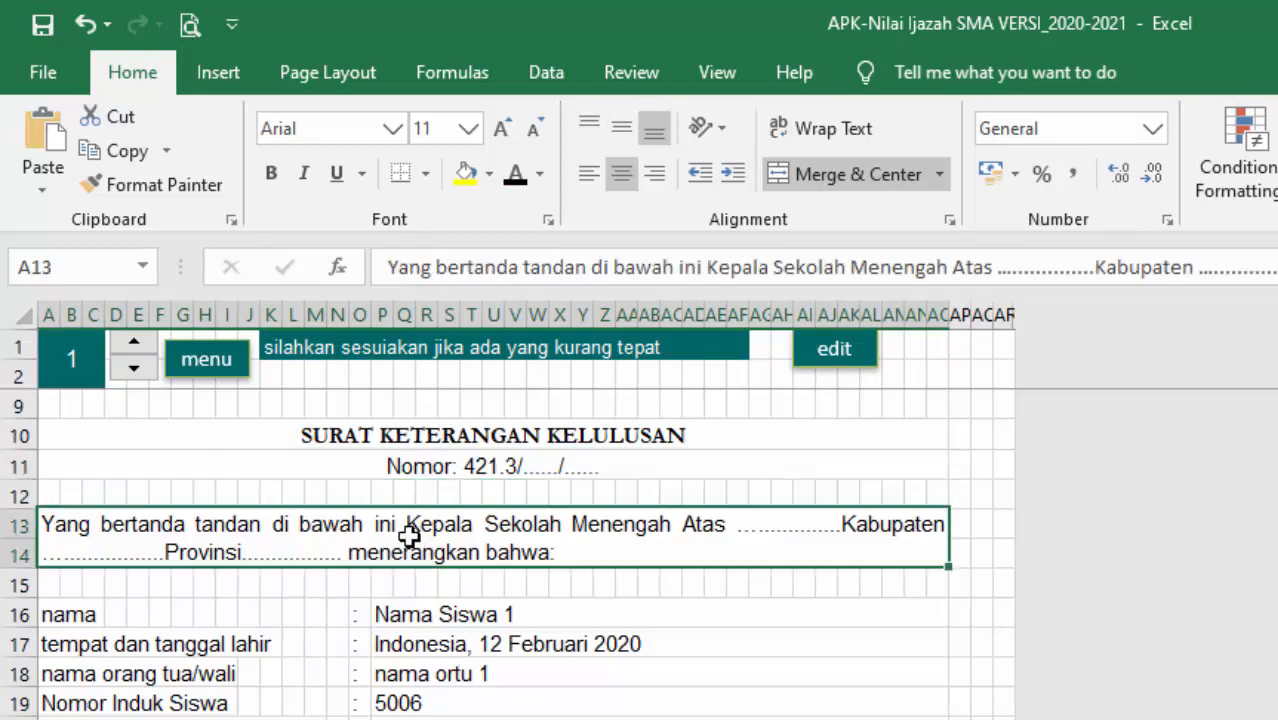
scroll(506, 554, down, 5)
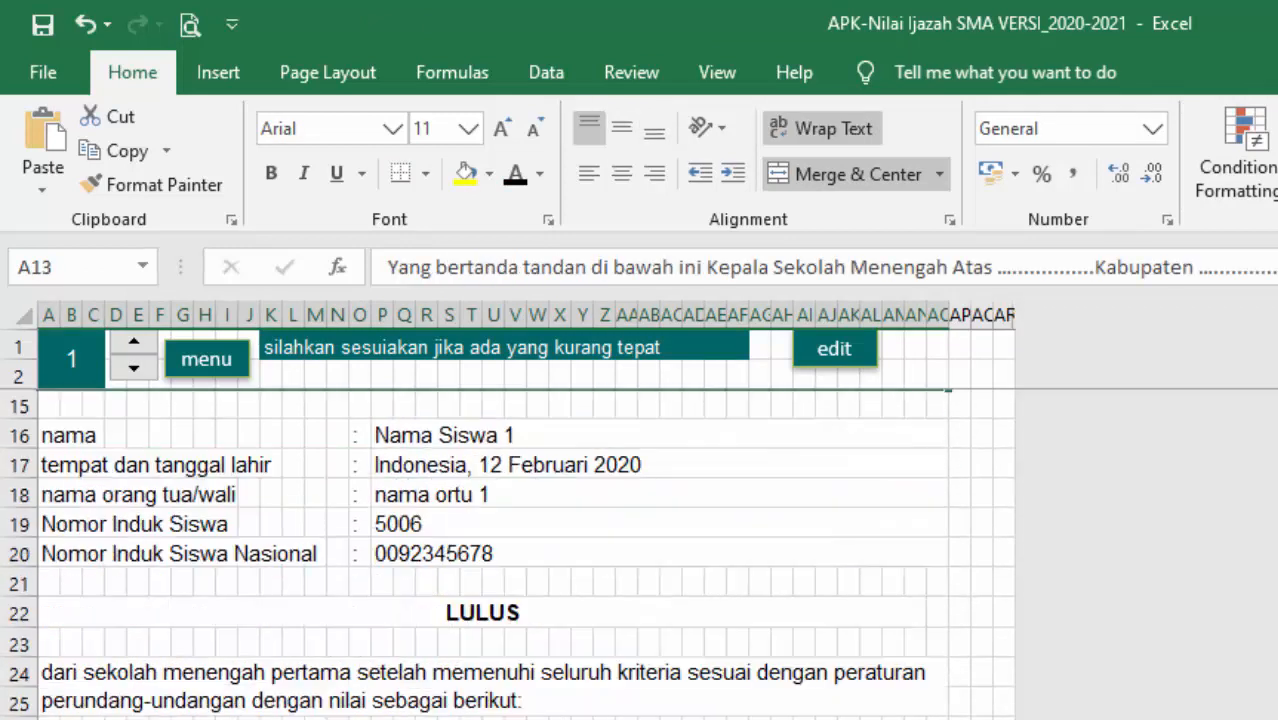
scroll(587, 685, down, 5)
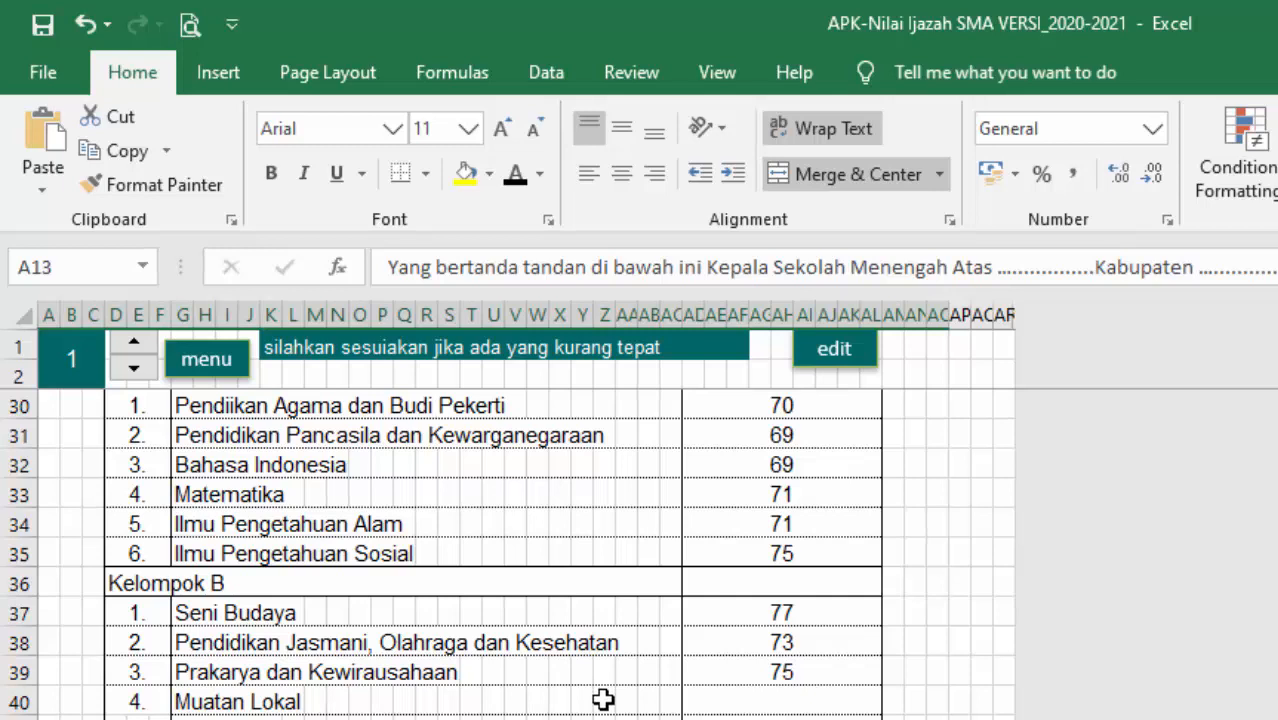
scroll(603, 705, up, 13)
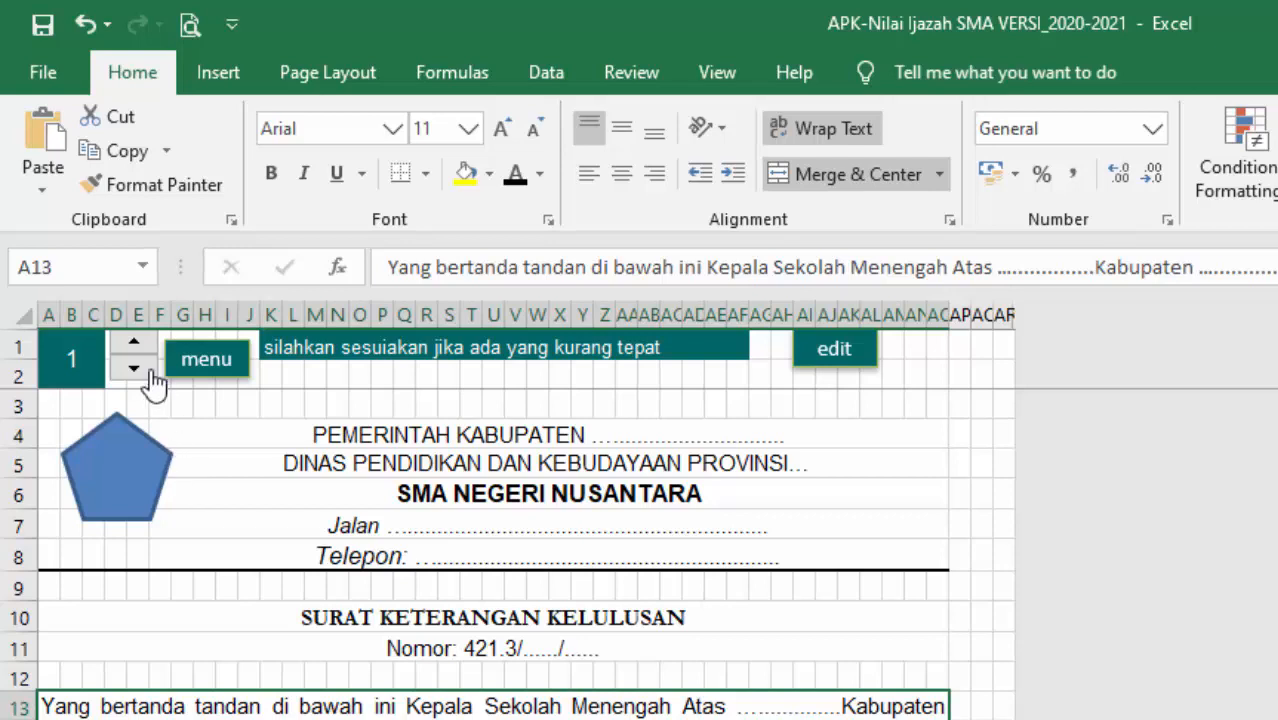
Preview the certificates of the following students and return to student number 1.
click(133, 343)
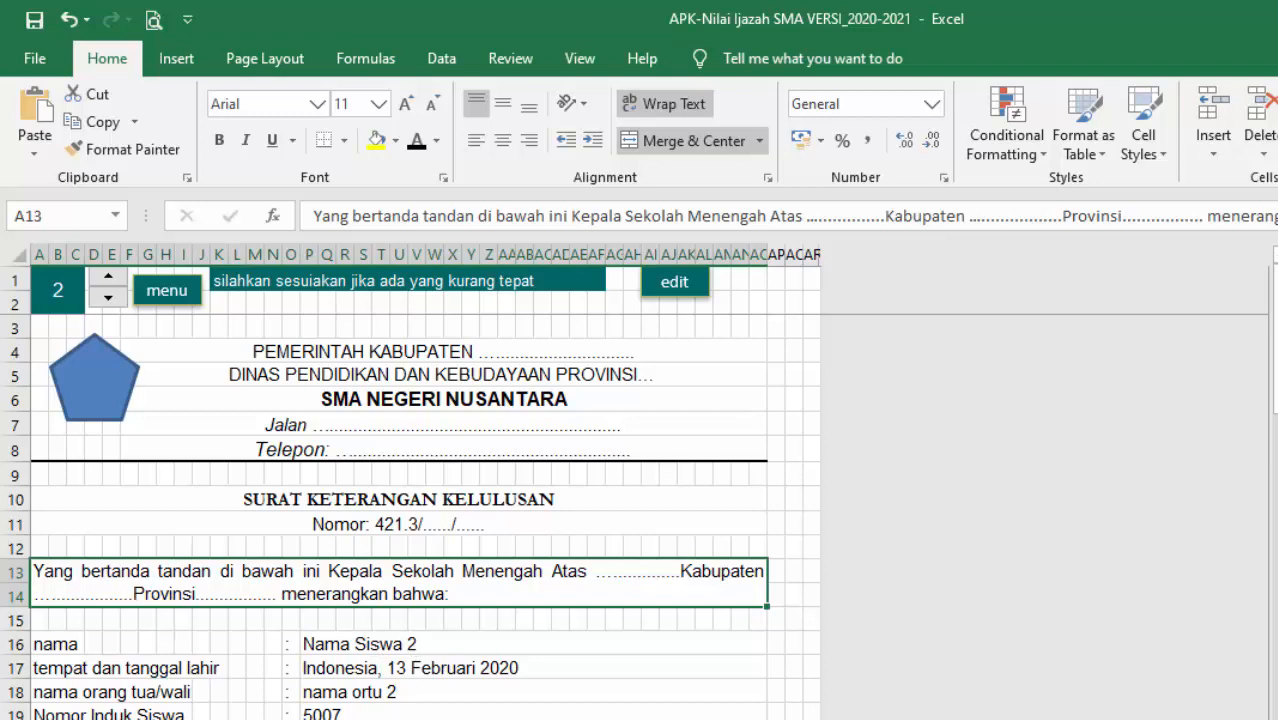
click(108, 277)
click(107, 299)
click(107, 299)
Review student 1's certificate from the identity details through the grades to the photo box and signature block.
scroll(463, 610, down, 4)
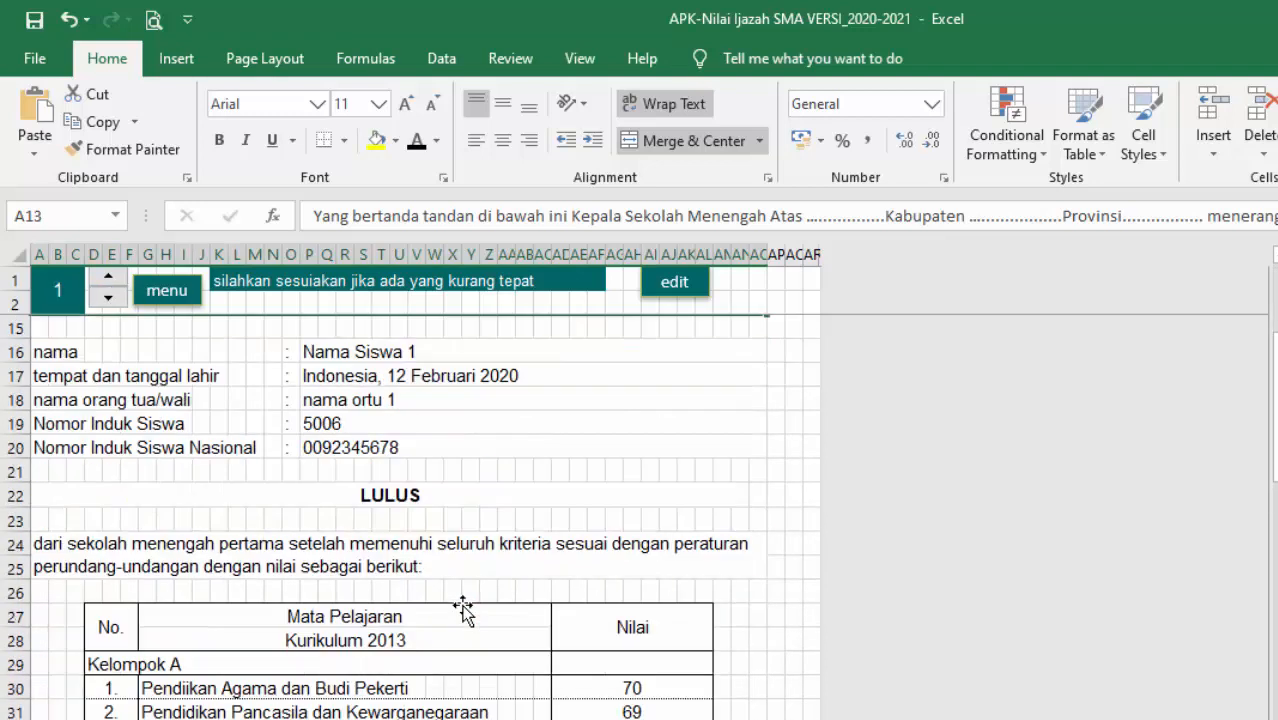
scroll(463, 607, down, 14)
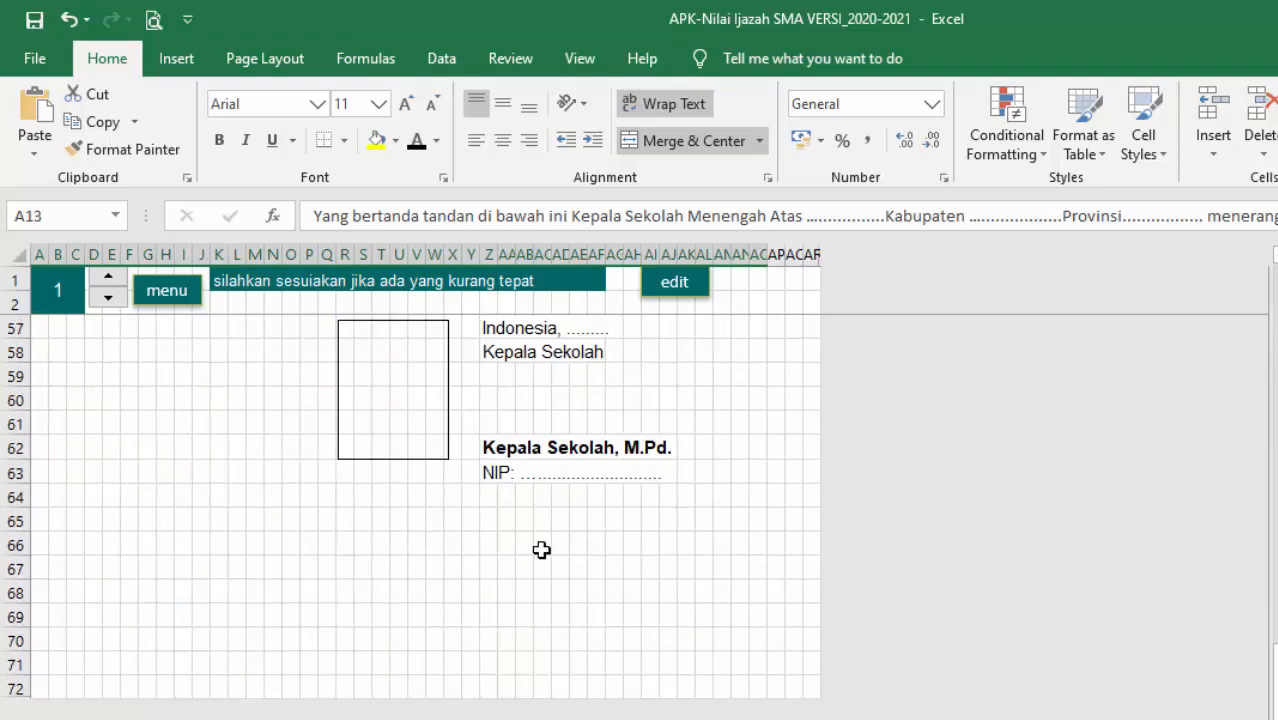
scroll(380, 562, up, 13)
scroll(386, 567, up, 3)
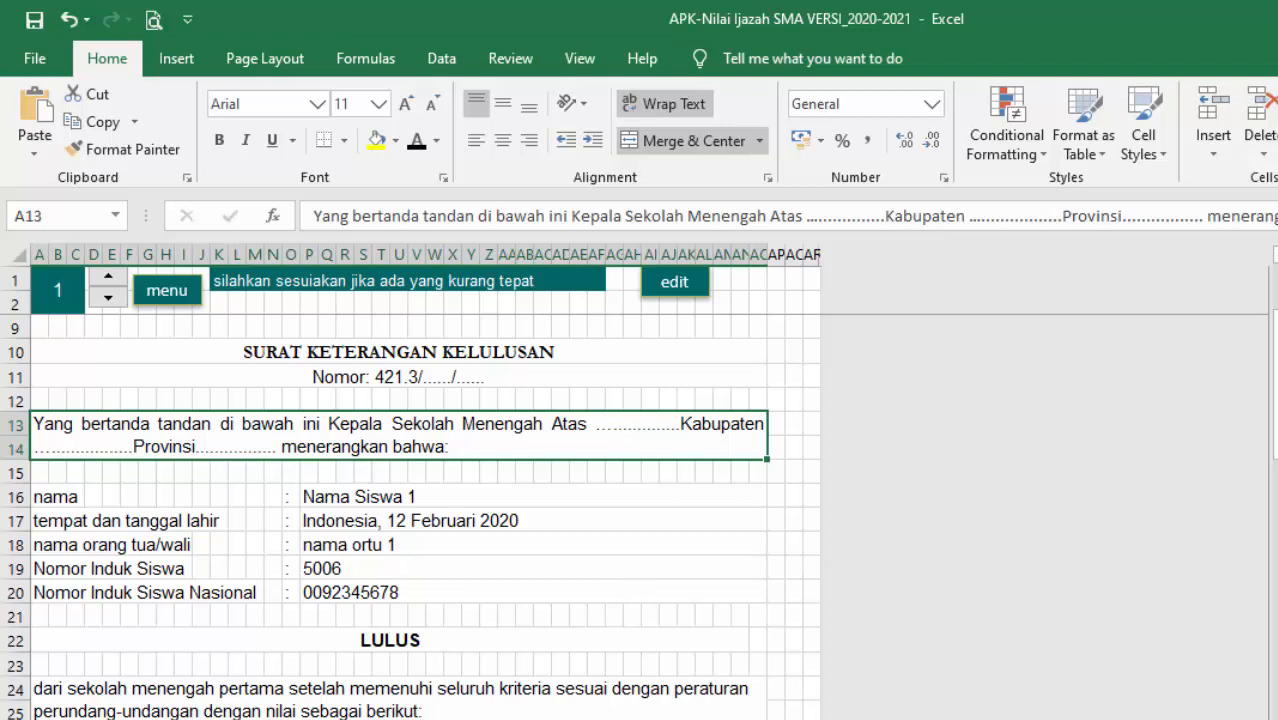
Open the Draft Ijazah sheet and examine the school and student details, subject grades, average and signature block.
key(ctrl+Page_Down)
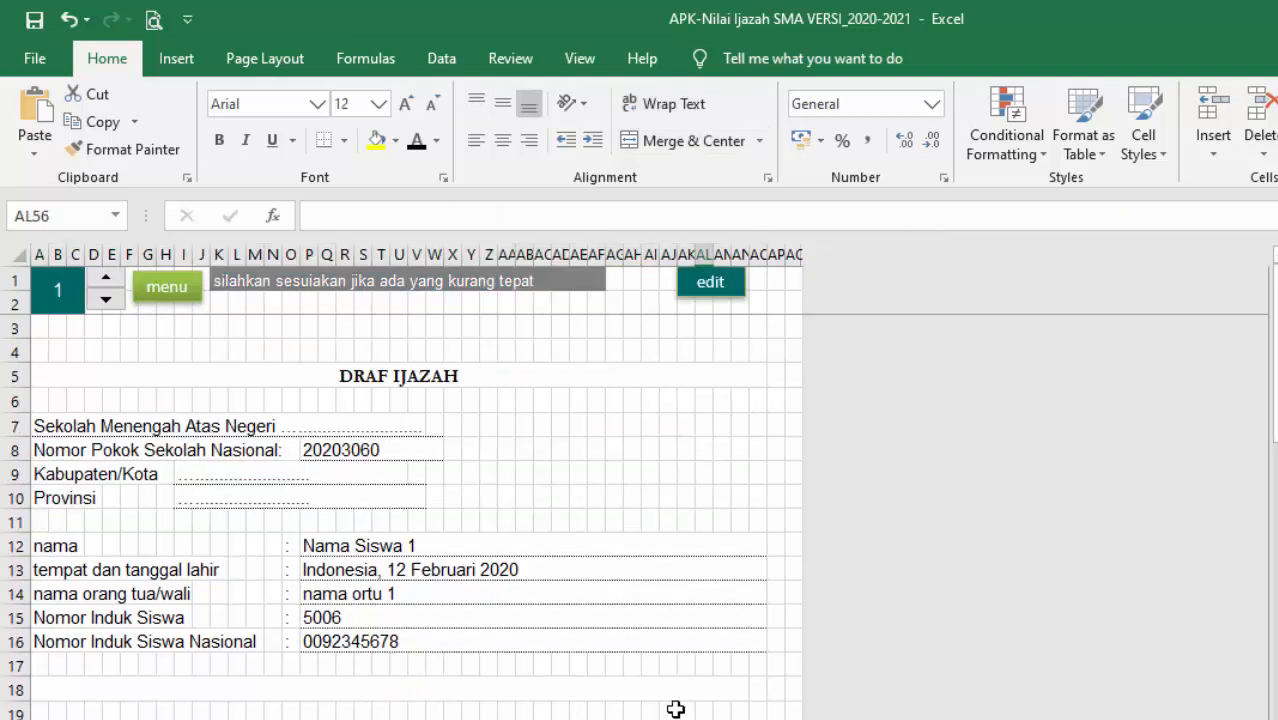
scroll(616, 633, down, 10)
scroll(616, 636, down, 2)
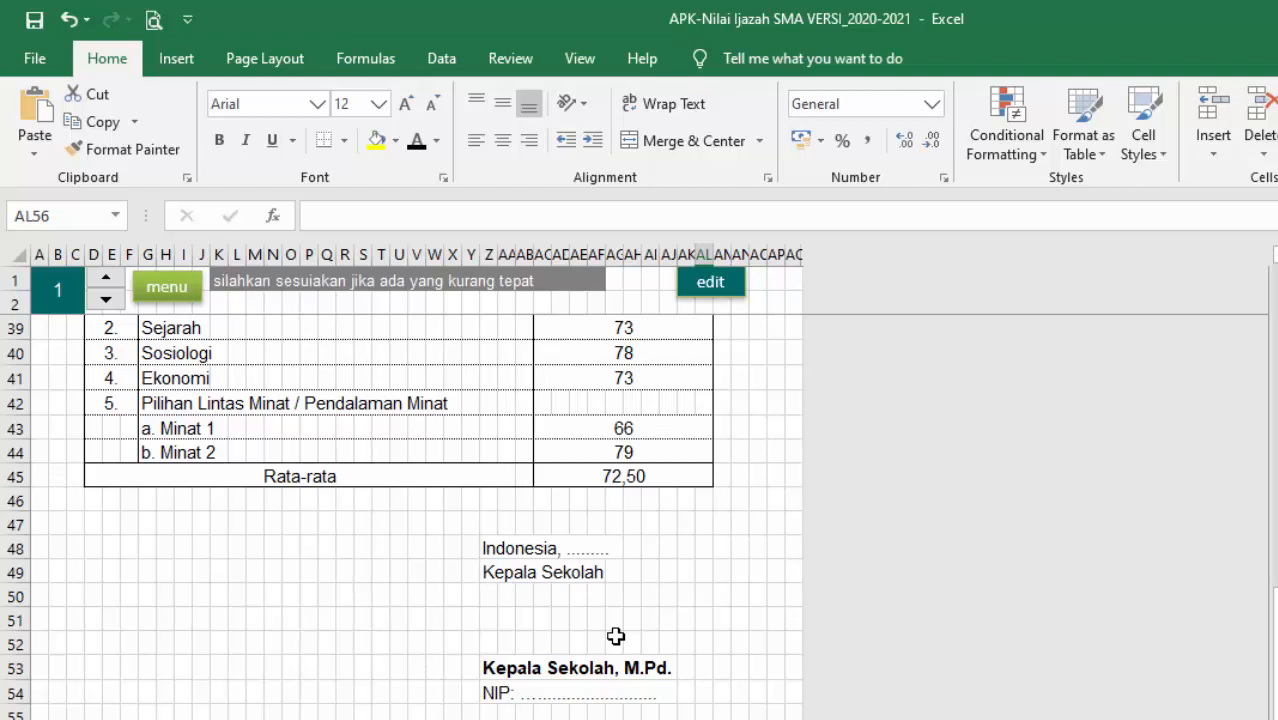
scroll(616, 636, up, 12)
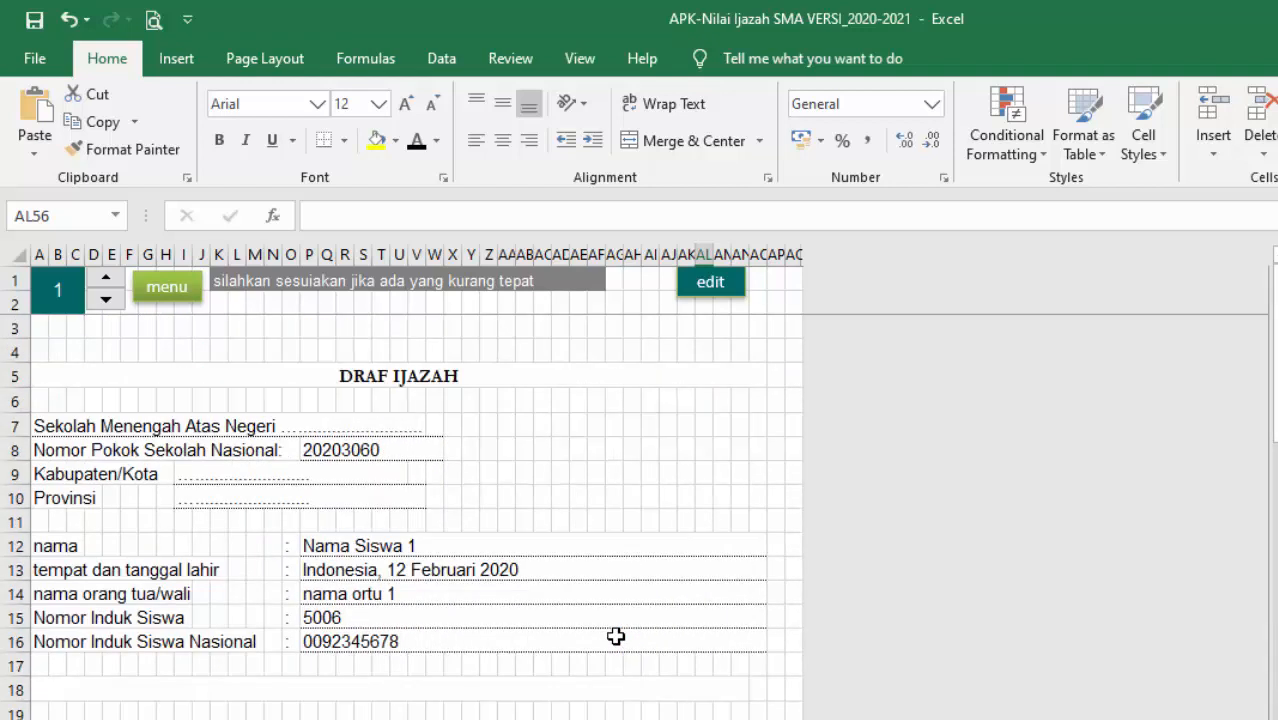
scroll(616, 636, down, 7)
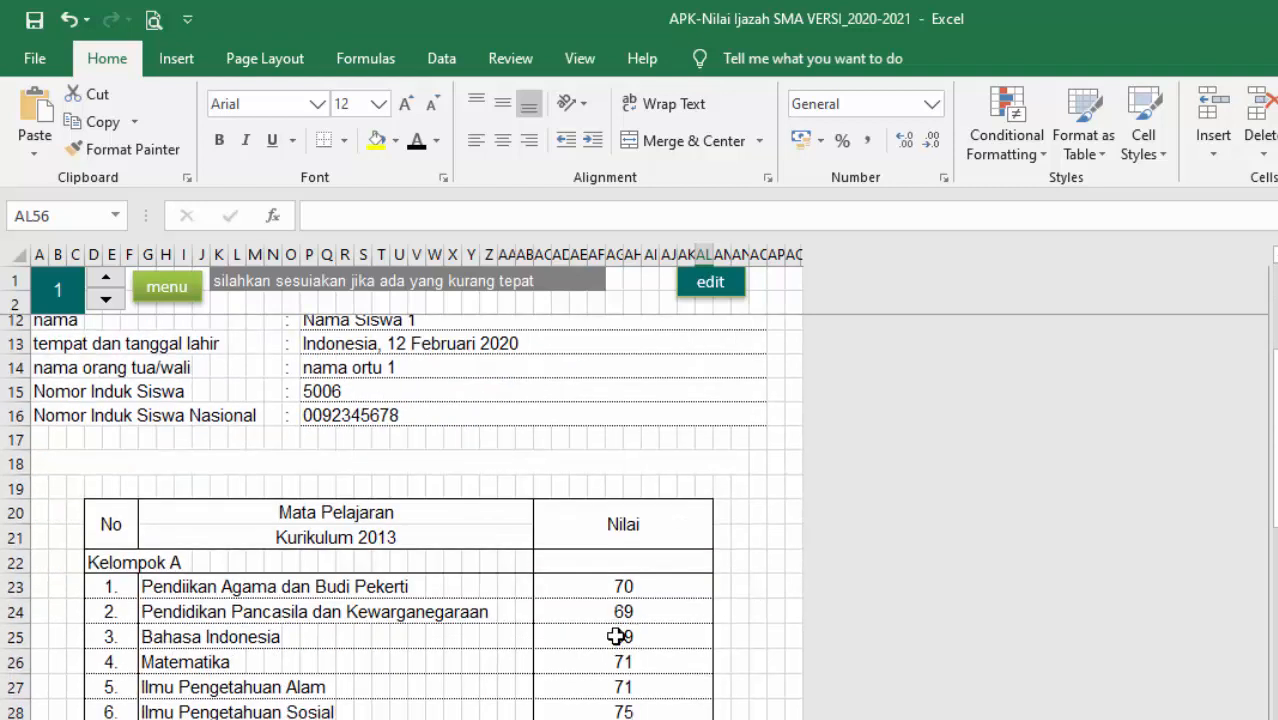
scroll(616, 636, up, 3)
Open the Amplop sheet and examine the envelope's letterhead lines in rows 3 to 7.
click(636, 716)
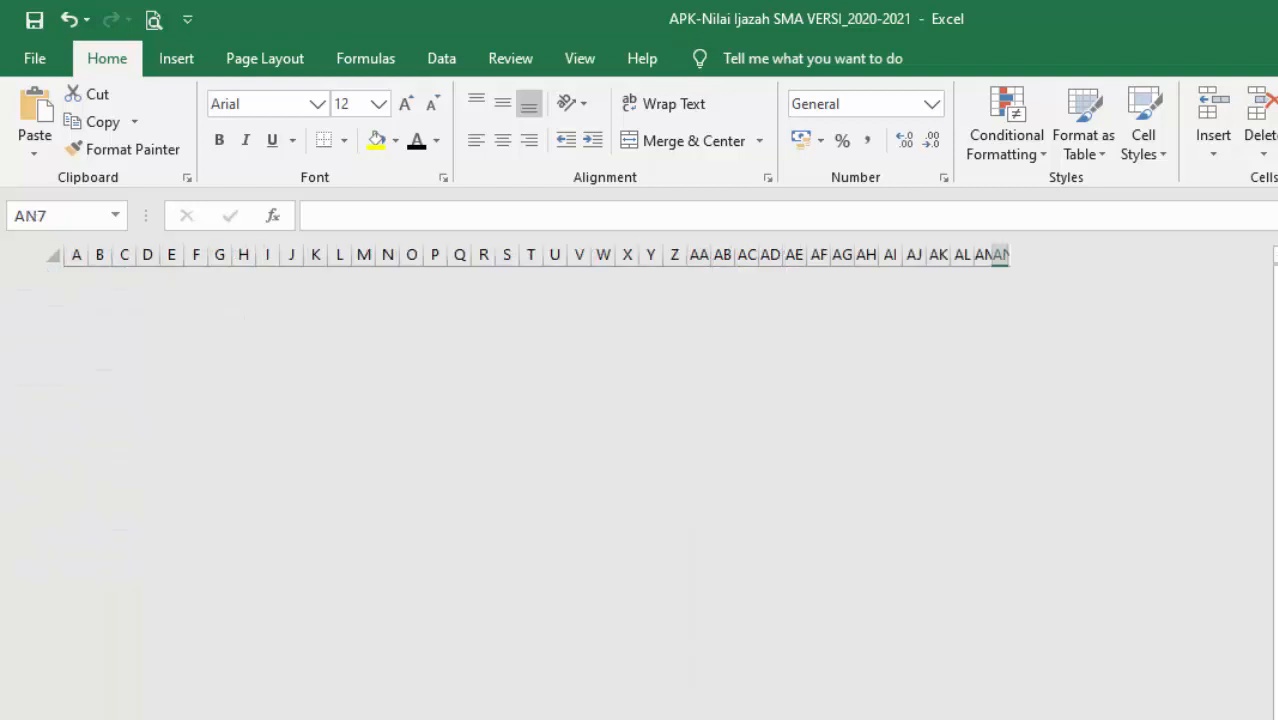
scroll(599, 633, up, 2)
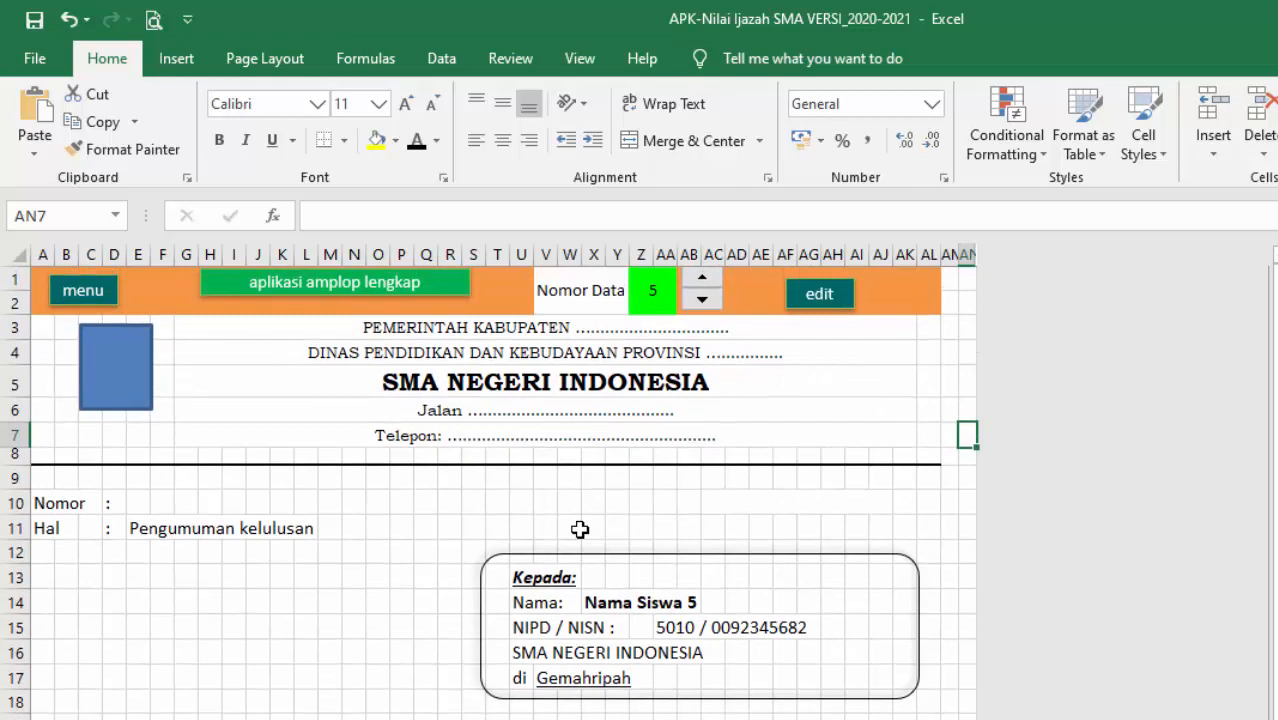
click(520, 334)
click(504, 354)
click(506, 378)
click(491, 407)
click(491, 432)
click(322, 660)
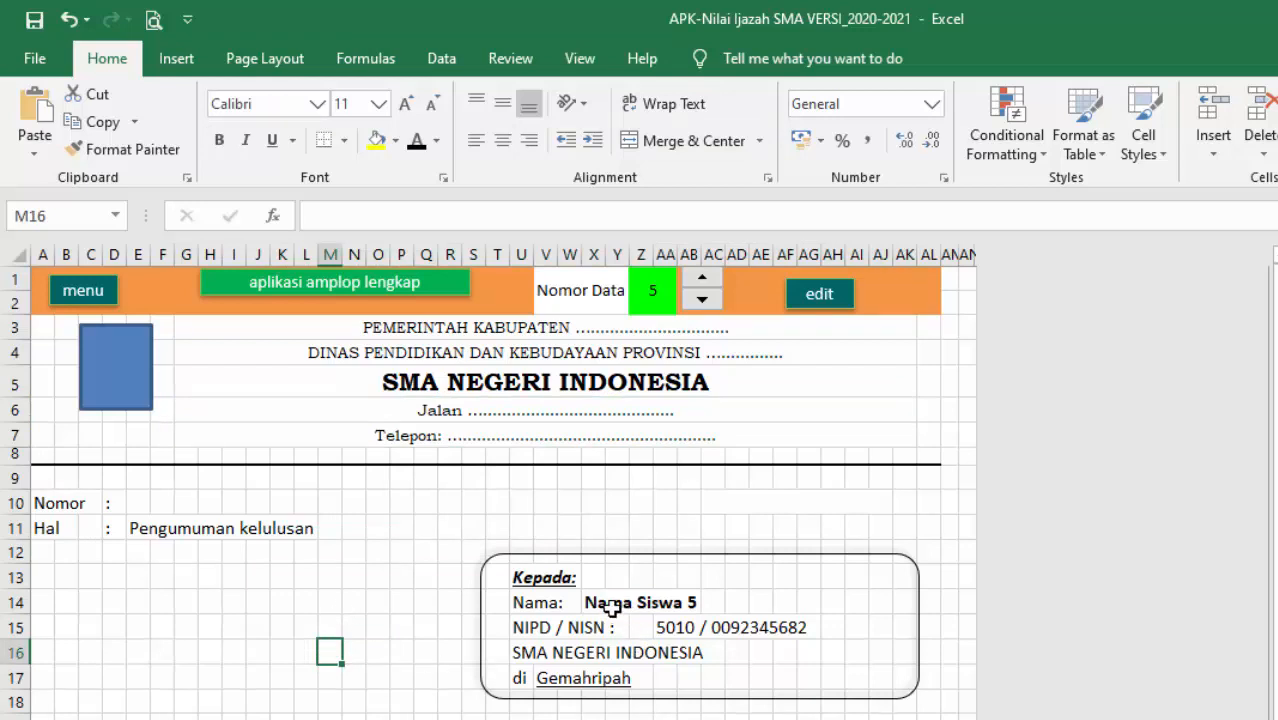
Set the envelope's Nomor Data to 1 and then 3, and check the logo rectangle and the Nomor cell E10.
click(703, 303)
click(703, 303)
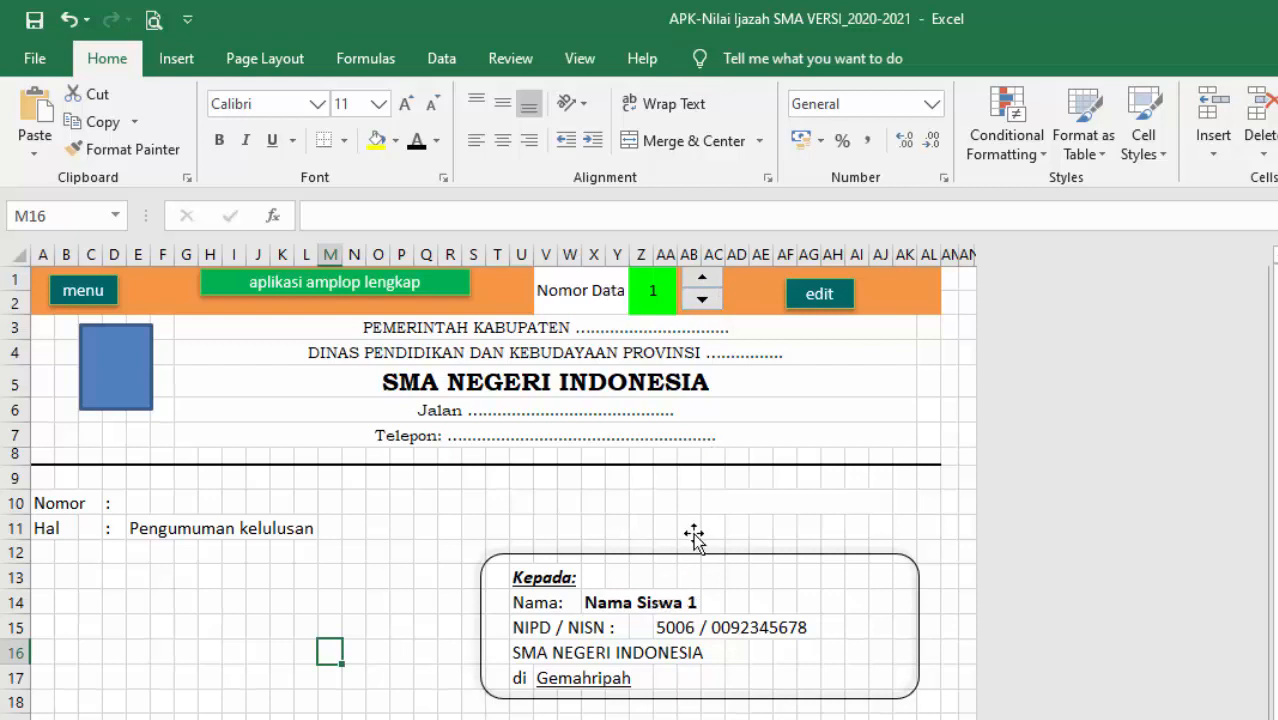
click(703, 280)
click(702, 281)
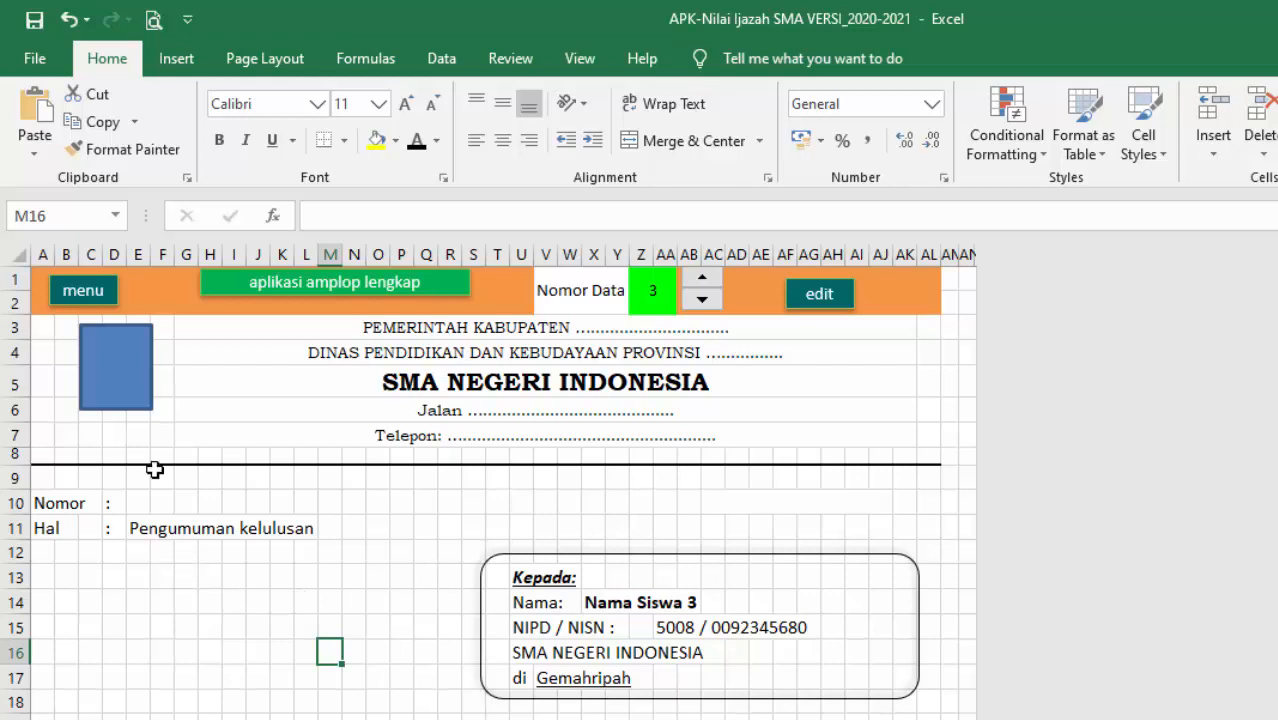
click(119, 372)
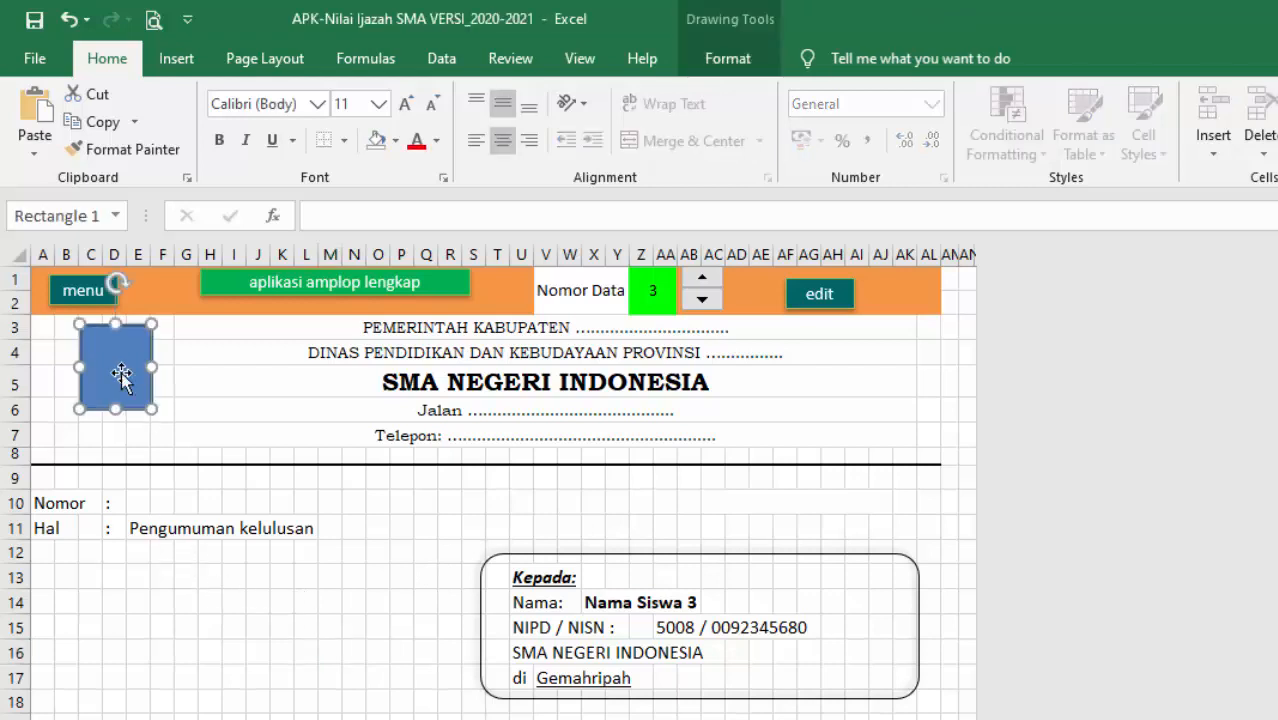
click(135, 503)
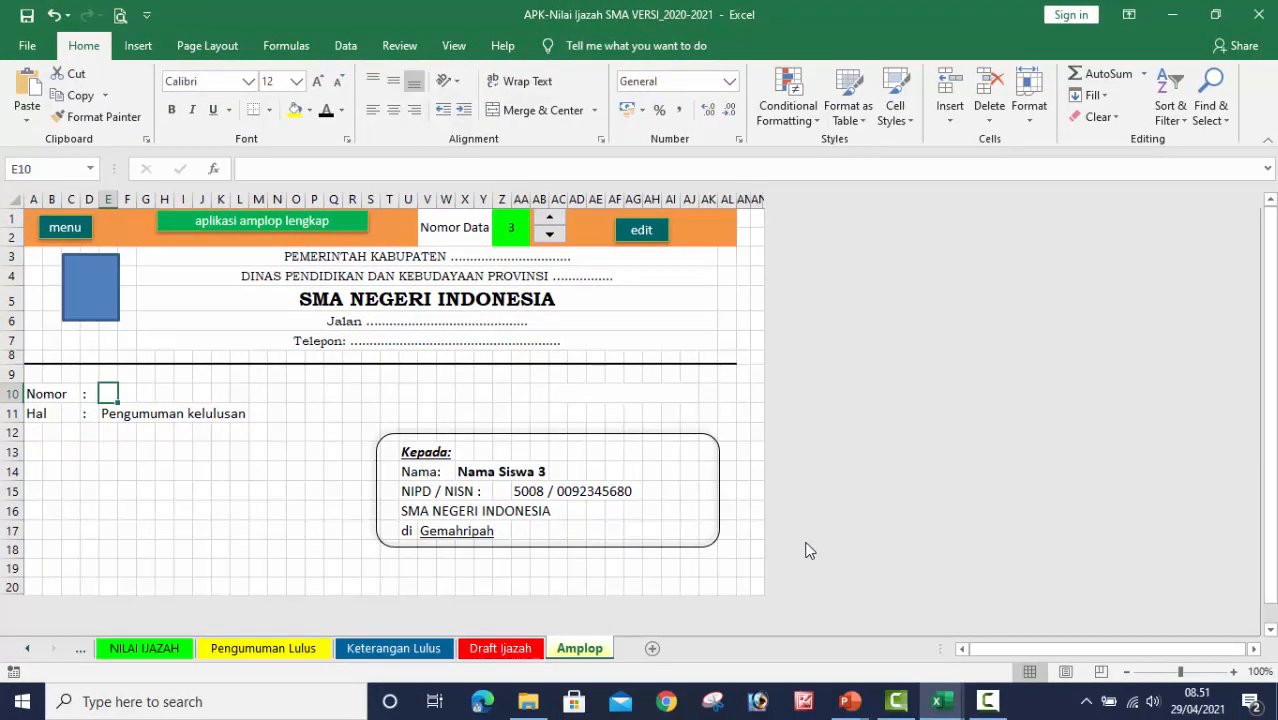
Switch to the PowerPoint slideshow, open the linked SMP diploma-grade workbook, allow the security notice and open the Semester 1 sheet.
click(849, 701)
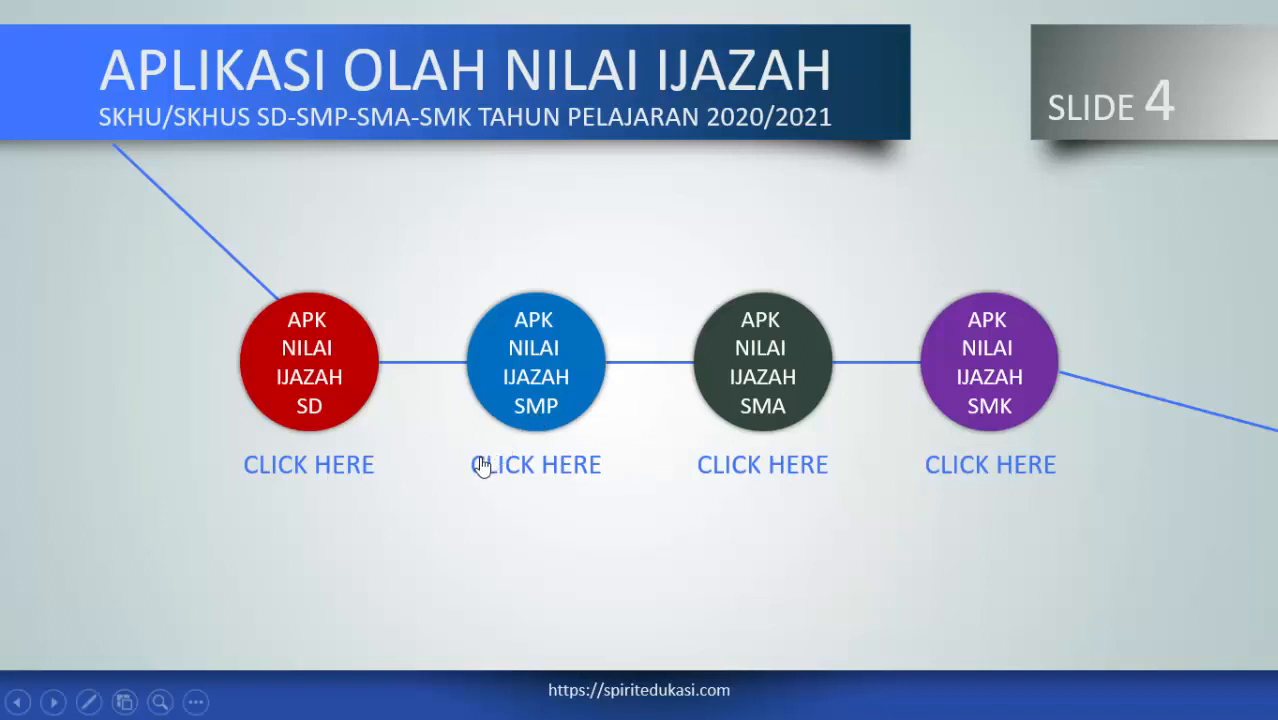
click(566, 474)
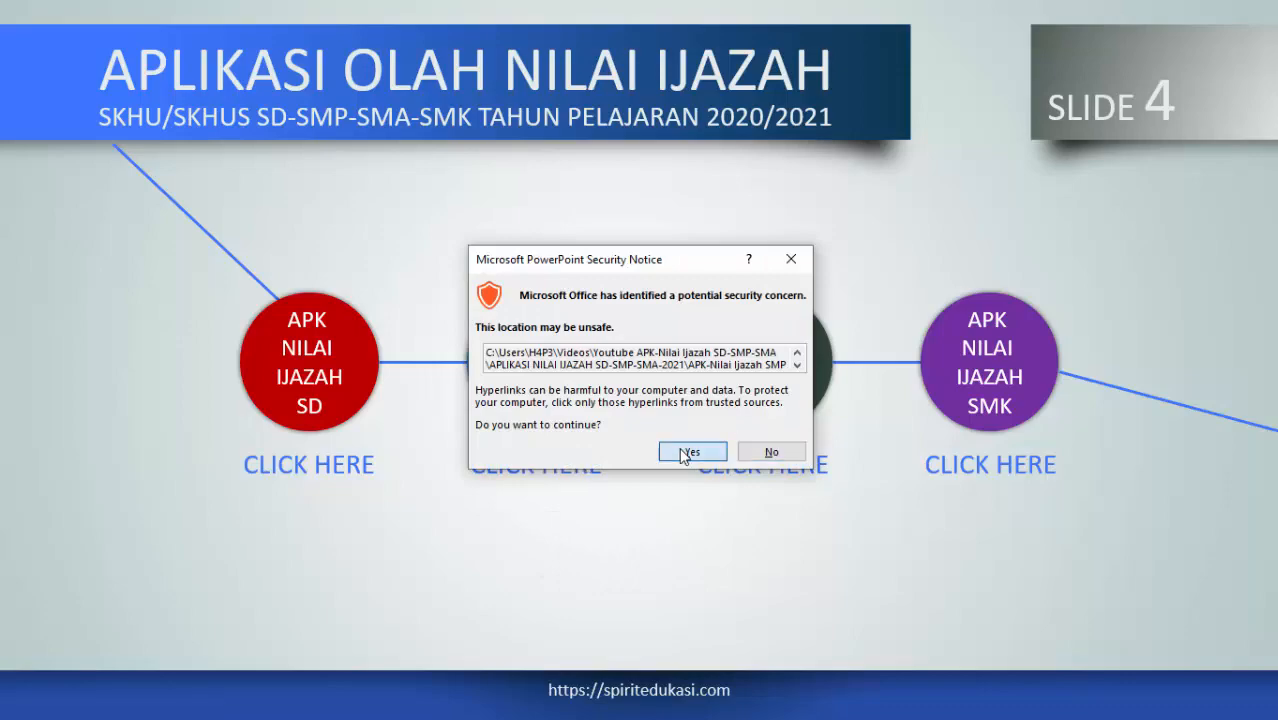
click(690, 452)
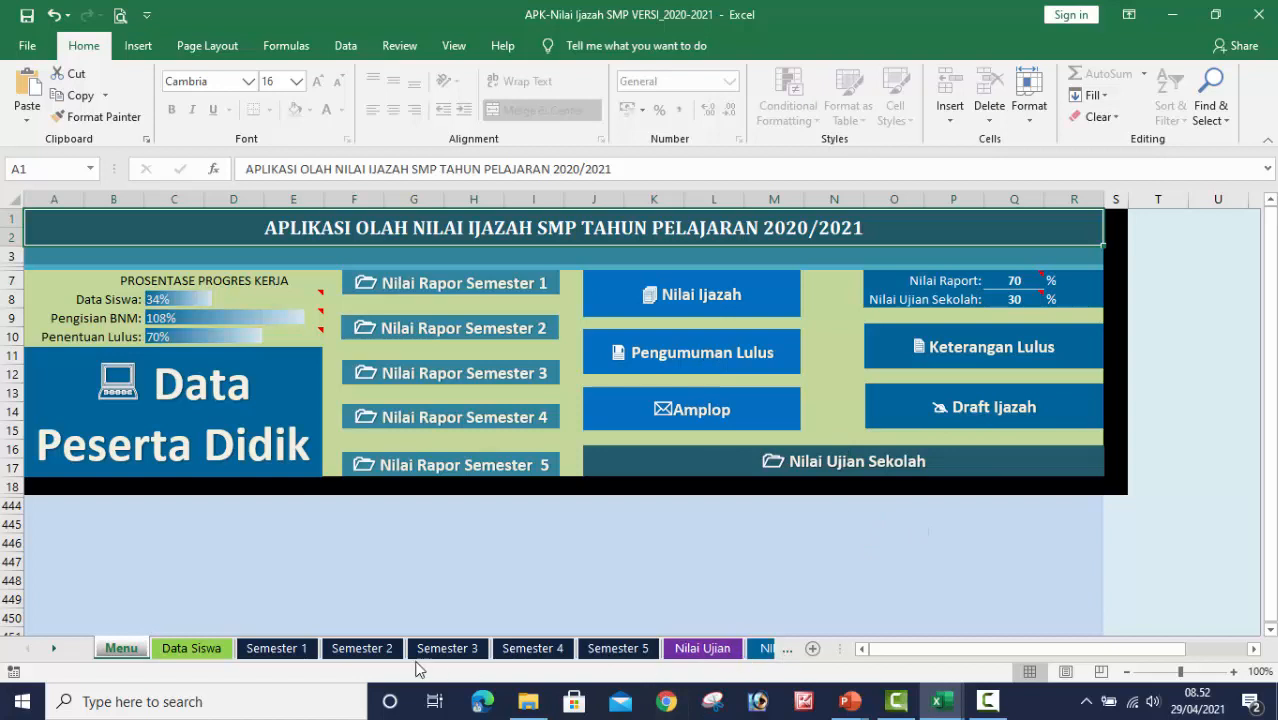
click(276, 649)
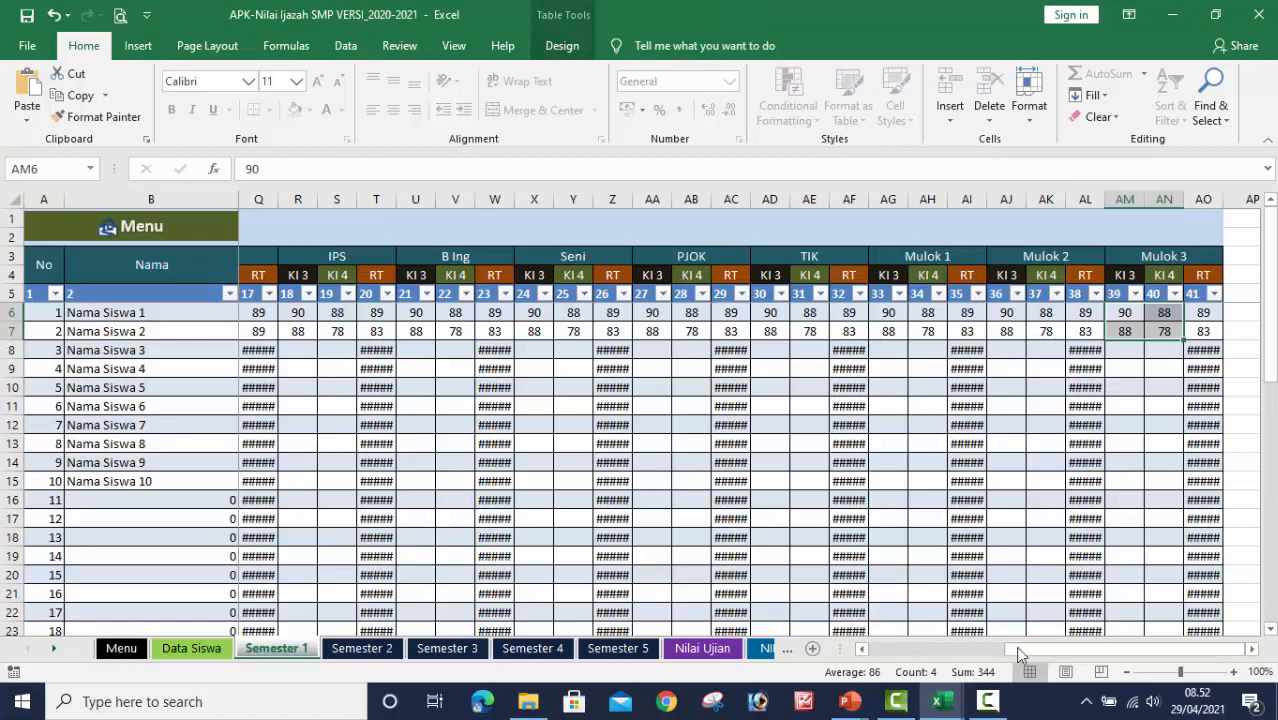
Switch to the PowerPoint slideshow, open the linked SD diploma-grade workbook and allow the security notice.
mouse_move(1015, 646)
mouse_down()
mouse_move(866, 645)
mouse_move(1014, 646)
mouse_up()
click(837, 699)
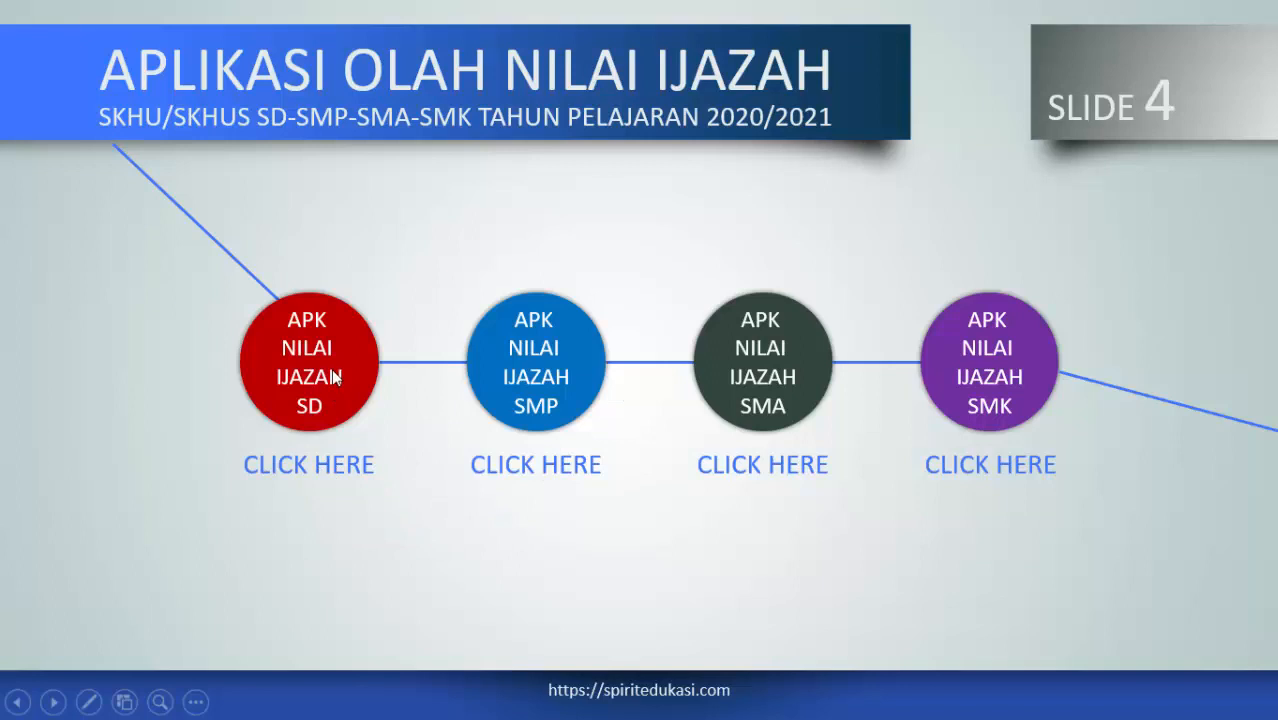
click(313, 468)
click(691, 453)
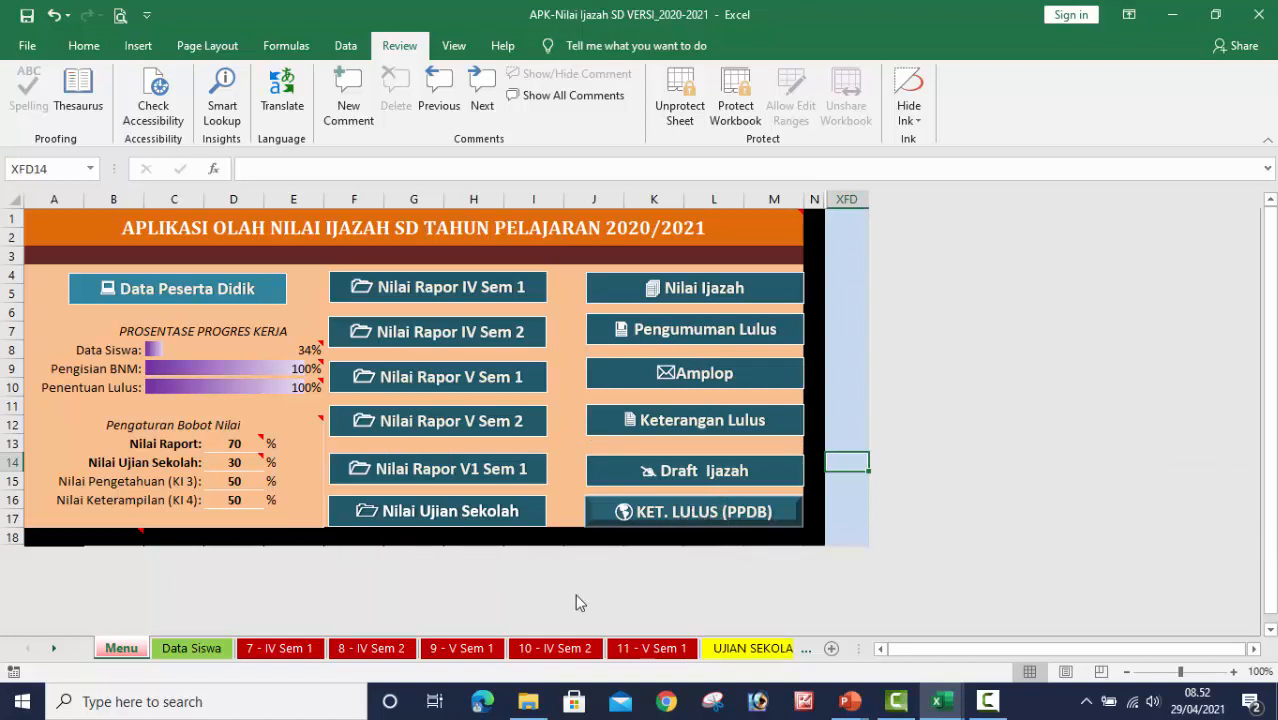
Open the KET. LULUS (PPDB) letter and examine its student details, report-grade table, average row and signature block.
click(693, 514)
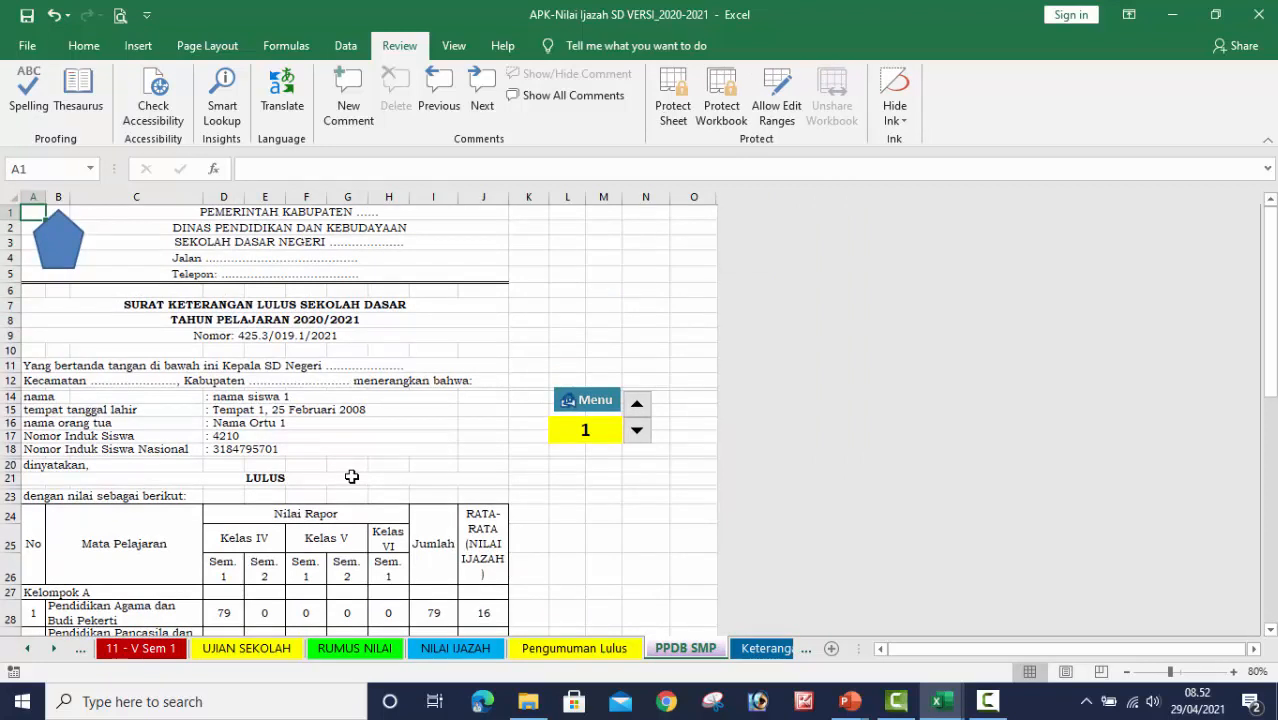
scroll(370, 479, down, 3)
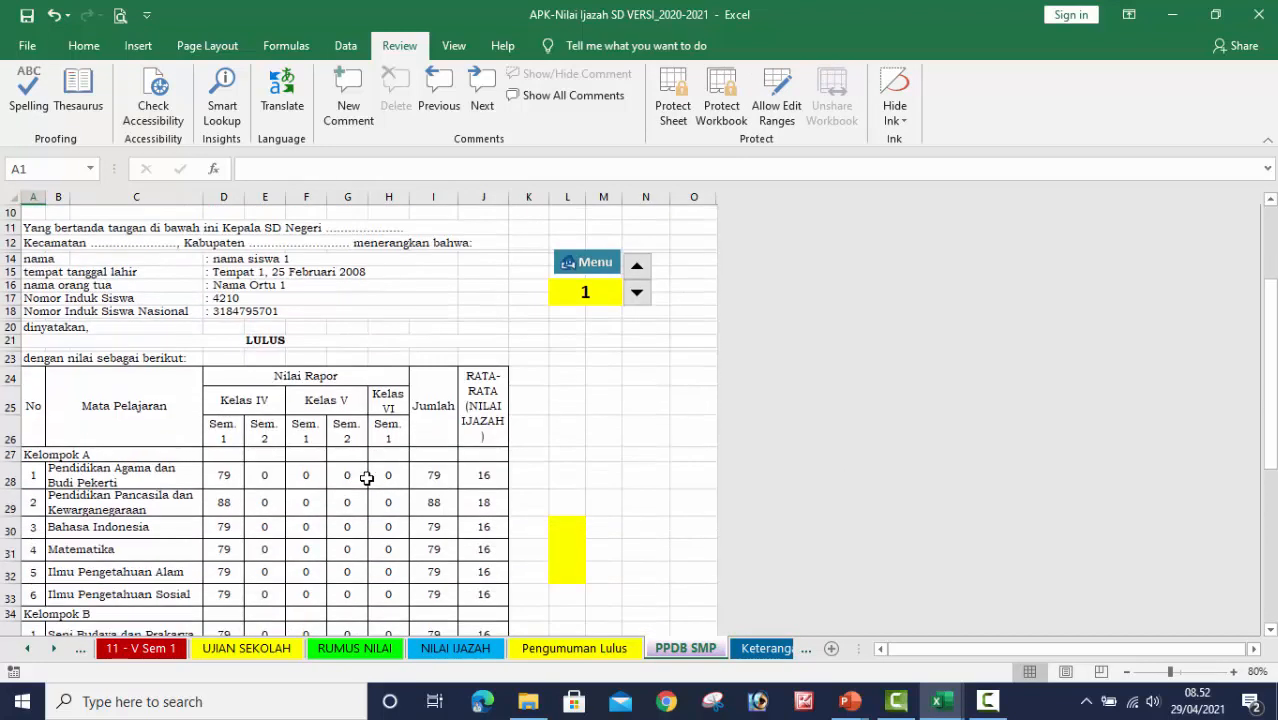
scroll(367, 478, up, 3)
scroll(367, 478, down, 12)
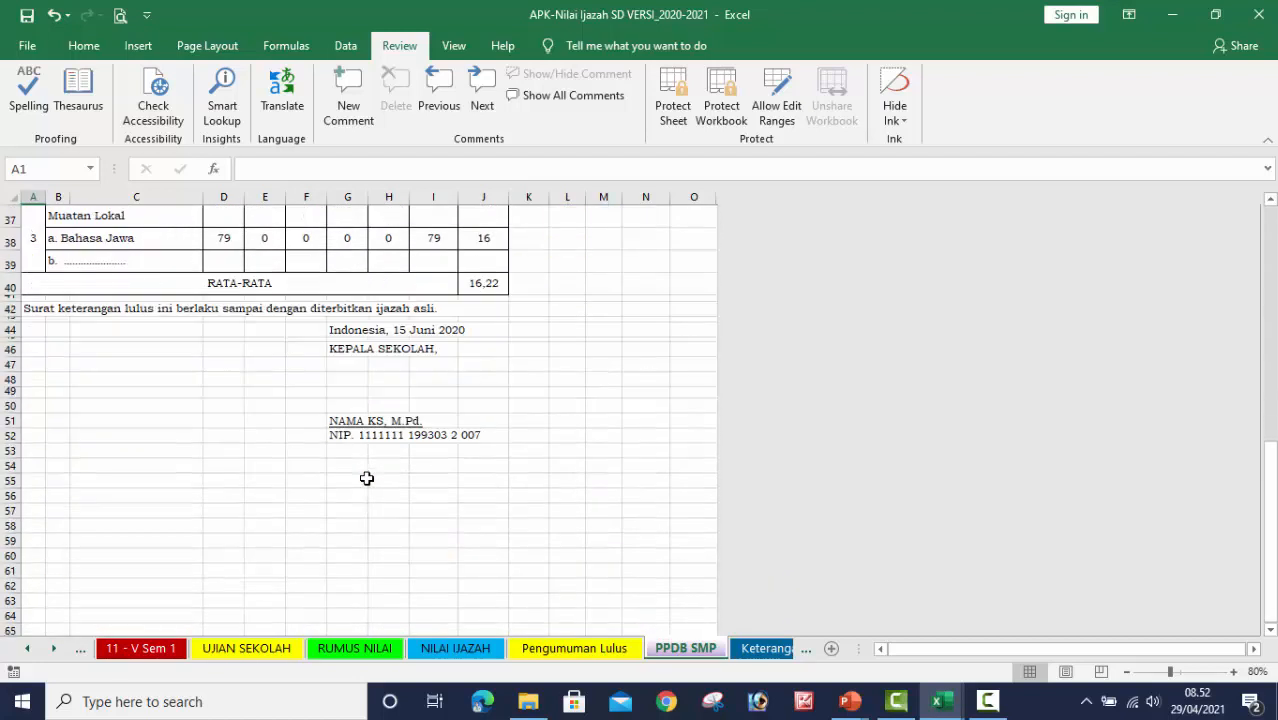
scroll(367, 478, up, 12)
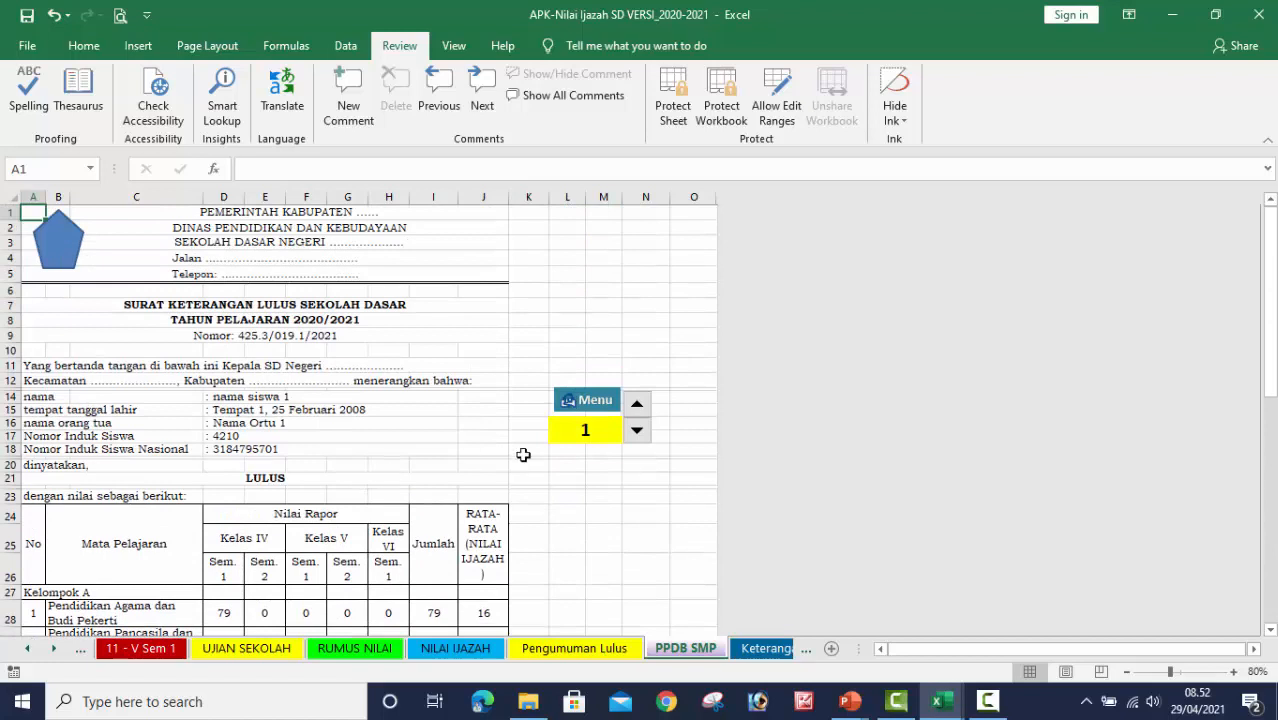
Set the letter's student number to 2 and back to 1, and check the letterhead in rows 1 to 5 and the Kabupaten blank in row 12.
click(636, 408)
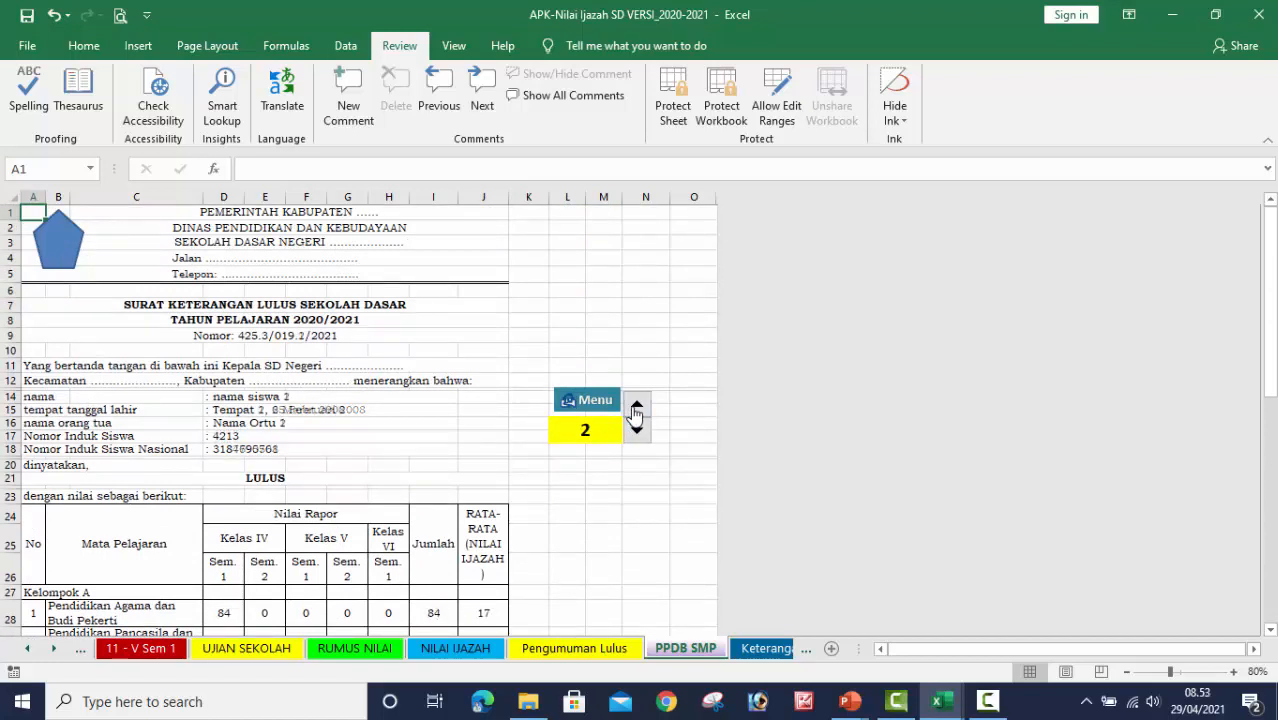
click(636, 430)
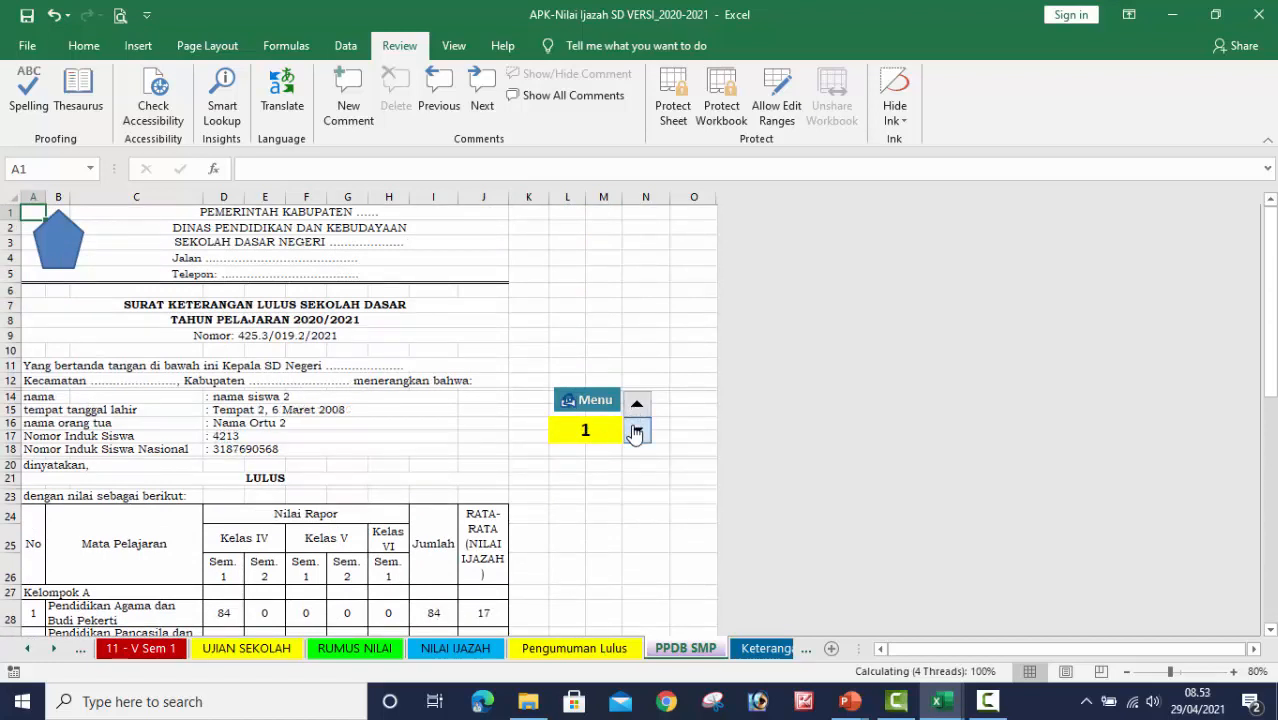
click(264, 214)
click(258, 229)
click(252, 243)
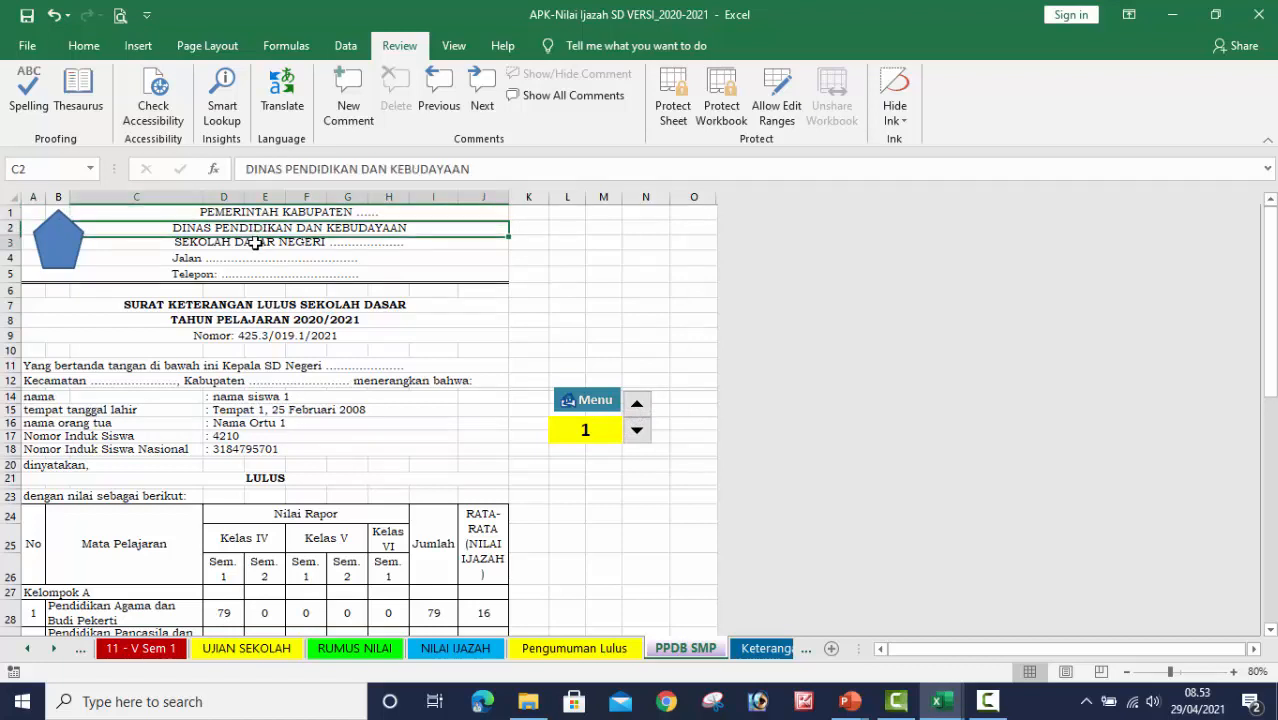
click(240, 261)
click(243, 275)
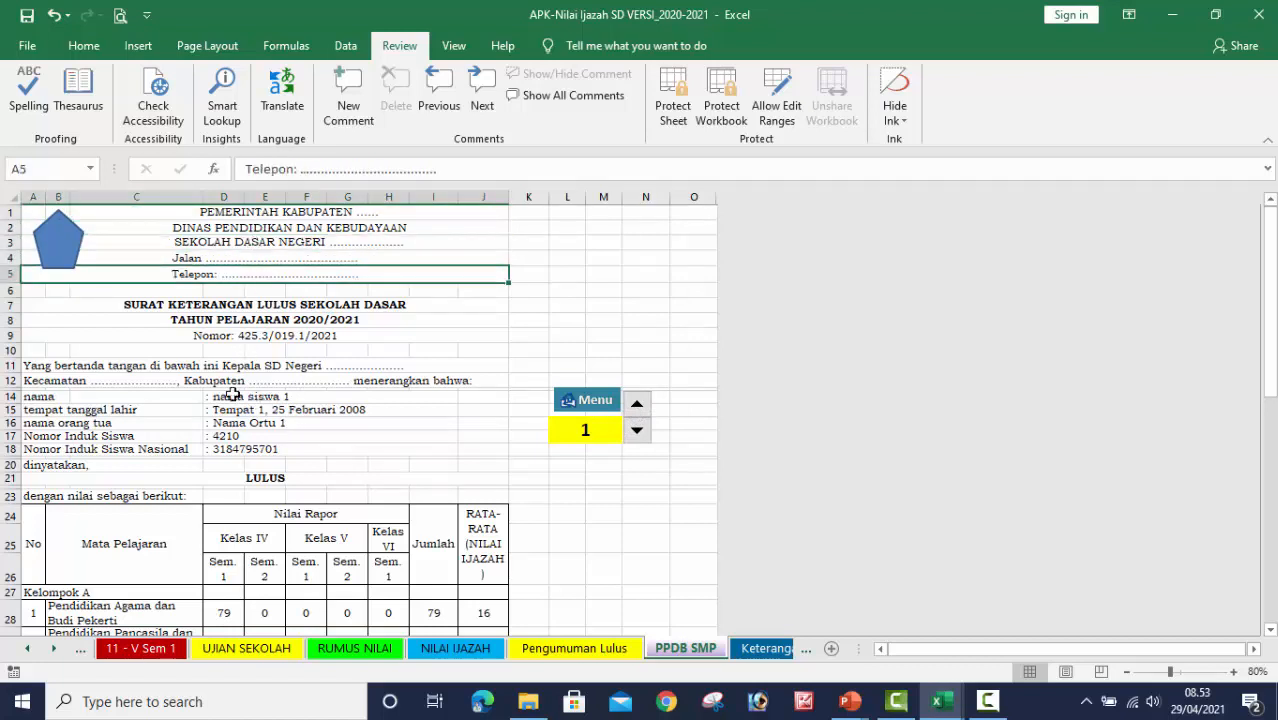
click(262, 380)
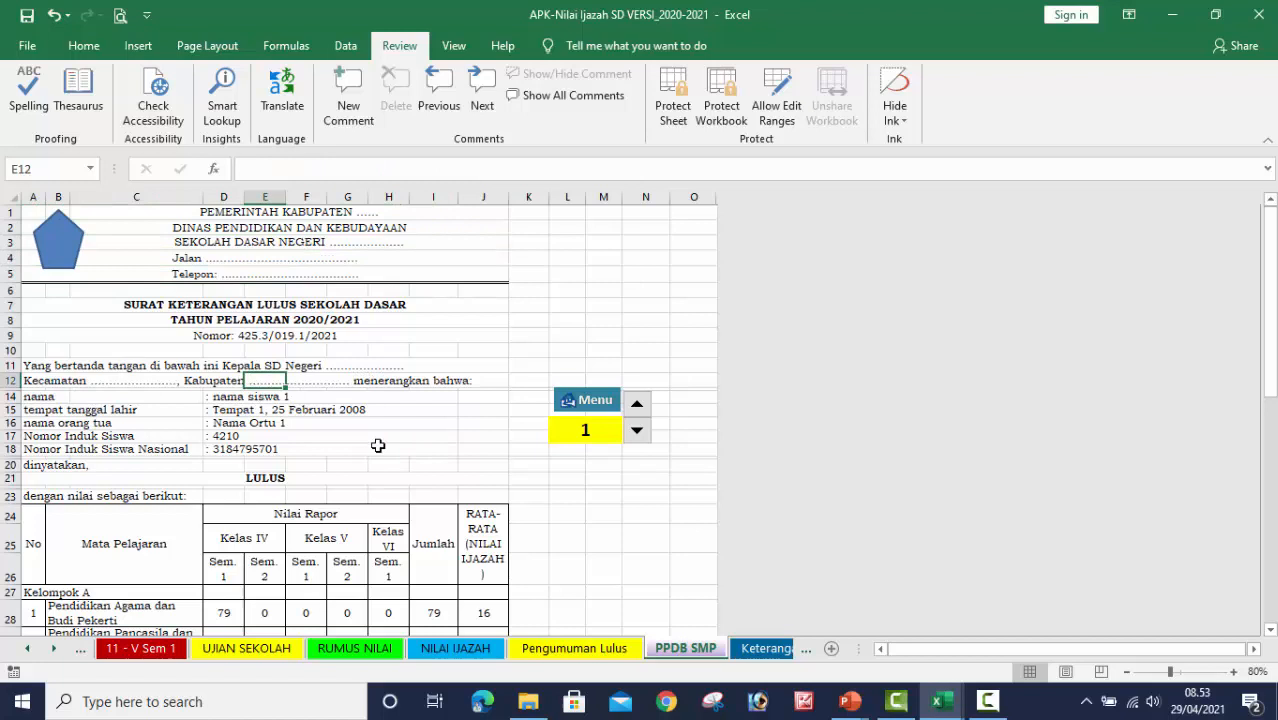
scroll(379, 446, down, 1)
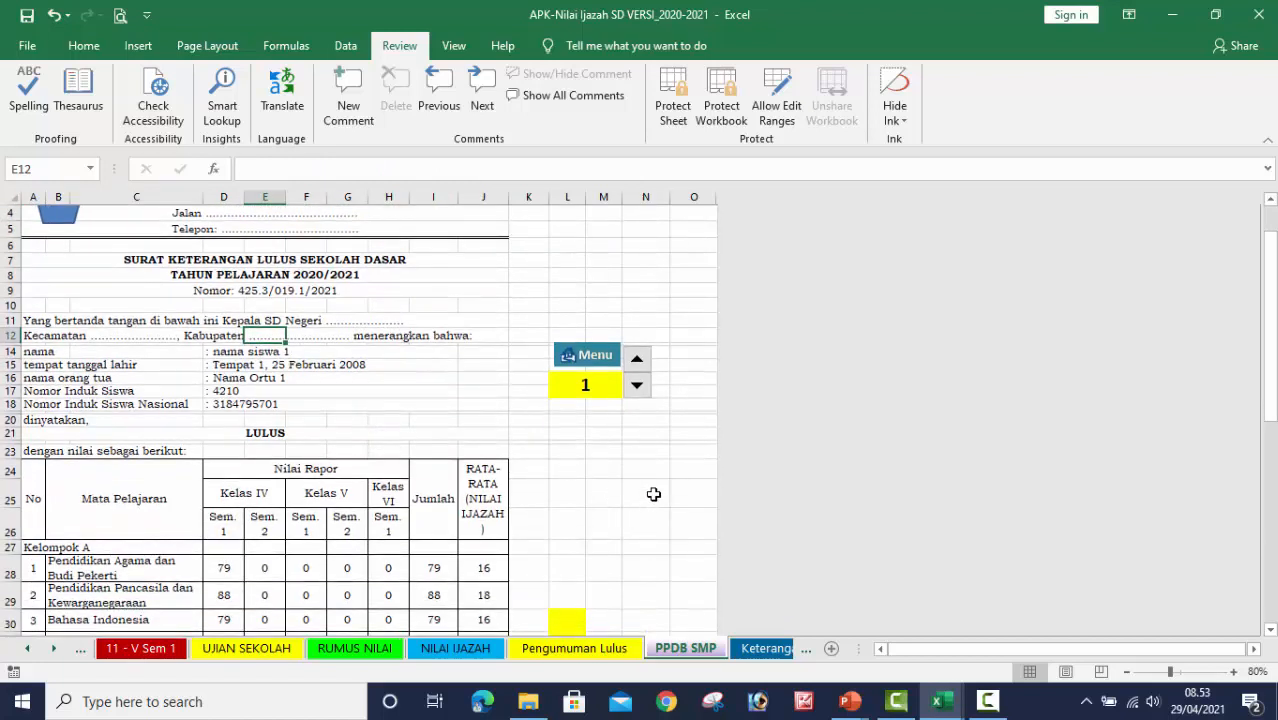